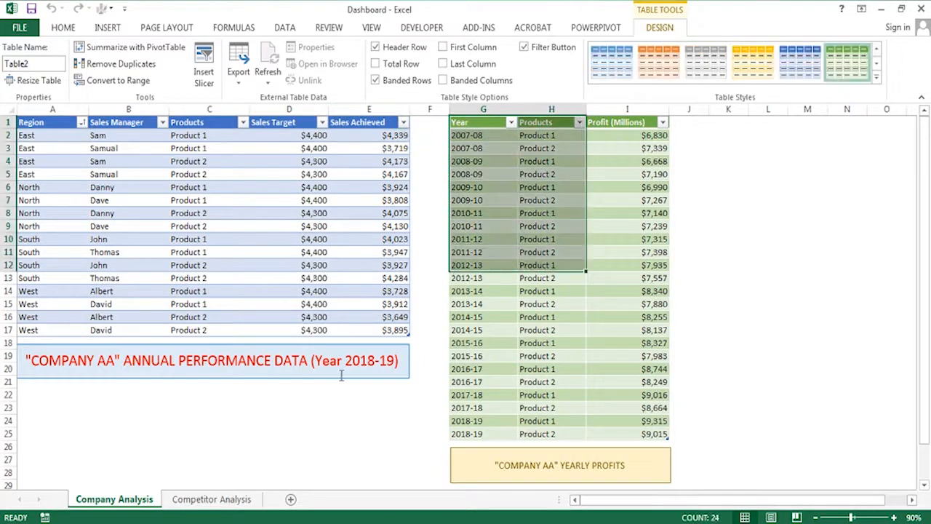
drag(465, 121, 655, 121)
drag(495, 466, 627, 466)
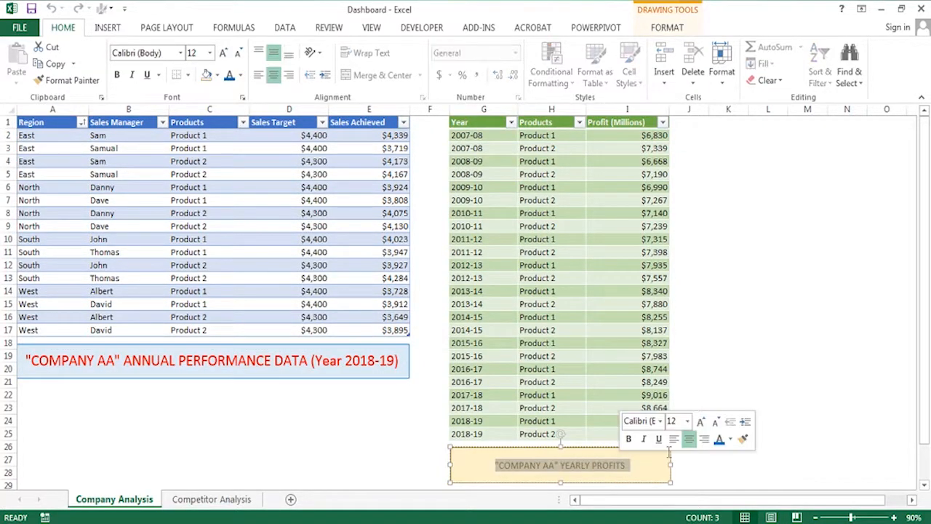
mouse_move(466, 135)
mouse_down()
mouse_move(597, 304)
mouse_move(625, 435)
mouse_up()
click(721, 248)
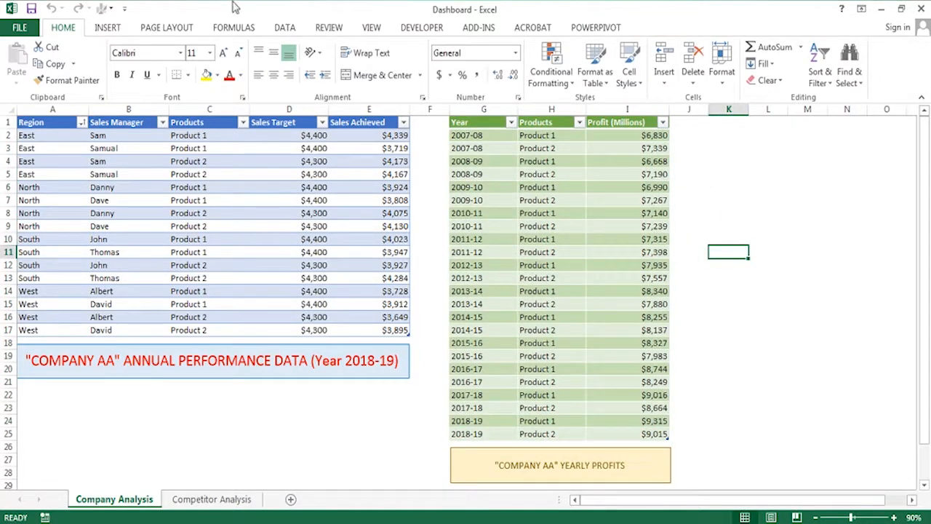
- Insert a PivotChart based on the annual performance table (Table1), placed in cell M1 of the existing Company Analysis worksheet
click(40, 122)
click(107, 27)
click(456, 84)
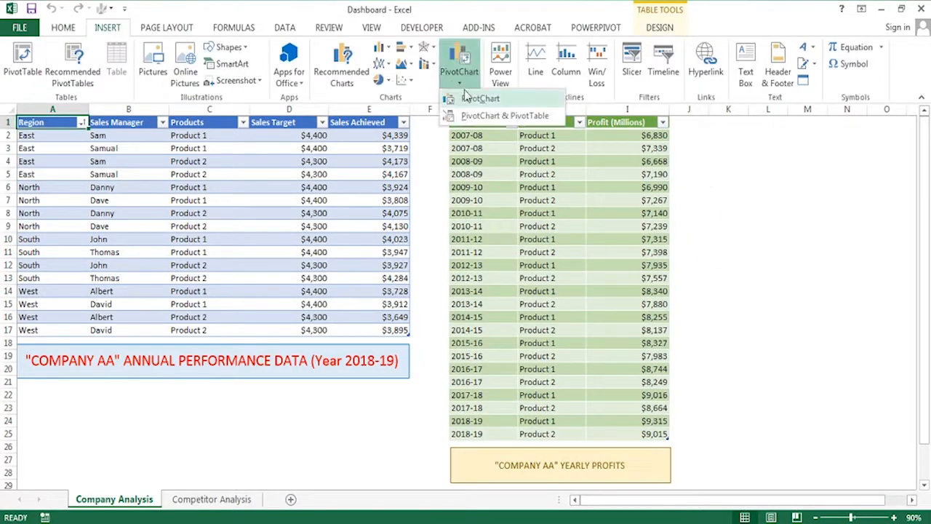
click(474, 98)
click(576, 223)
click(811, 241)
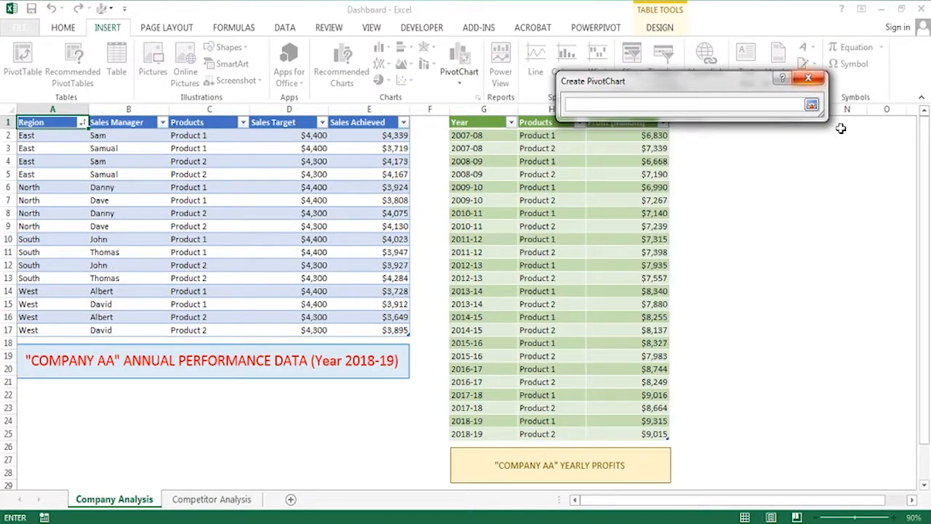
drag(736, 84, 651, 126)
click(797, 125)
key(Return)
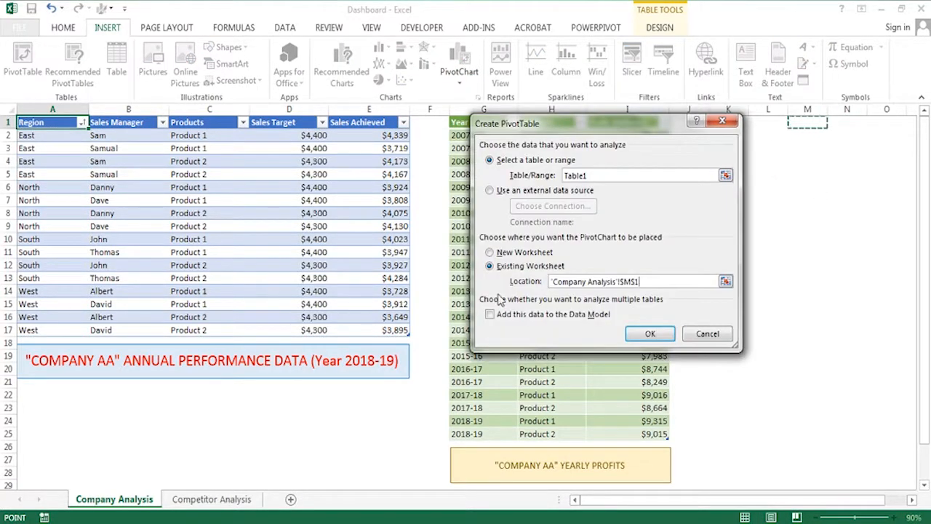
click(643, 335)
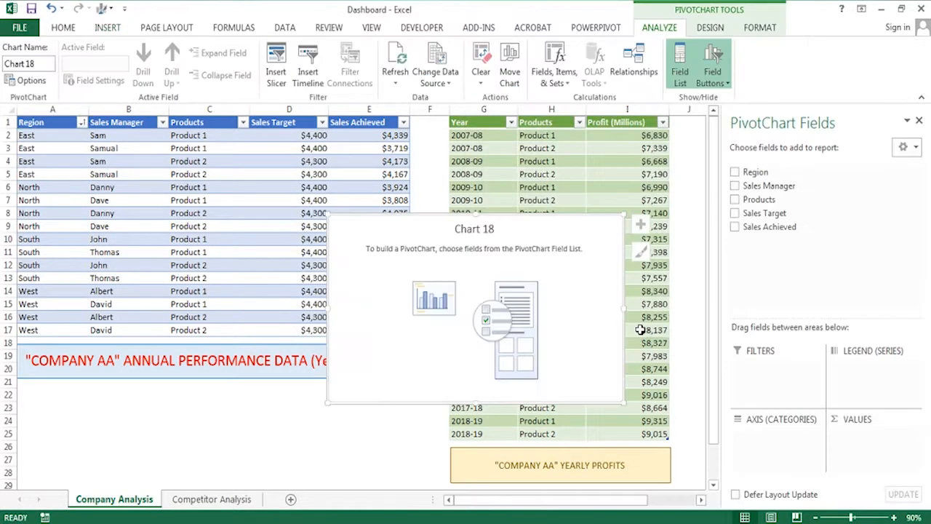
- Plot Sales Target and Sales Achieved in the PivotChart and change its chart type to Bar
click(774, 213)
click(734, 226)
click(710, 27)
click(719, 72)
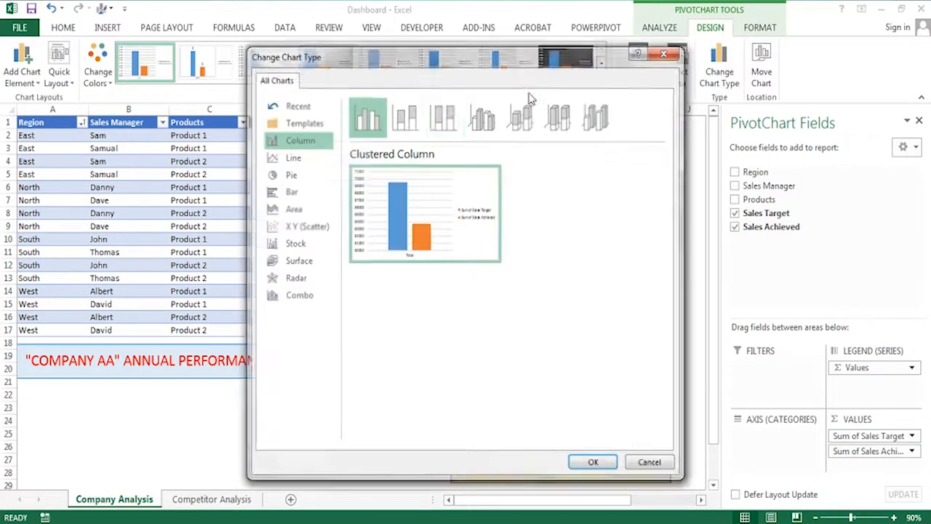
click(294, 192)
click(594, 463)
- Move the PivotChart over the annual performance table, close the field list, and apply the chart style with the dark background
drag(494, 225, 298, 181)
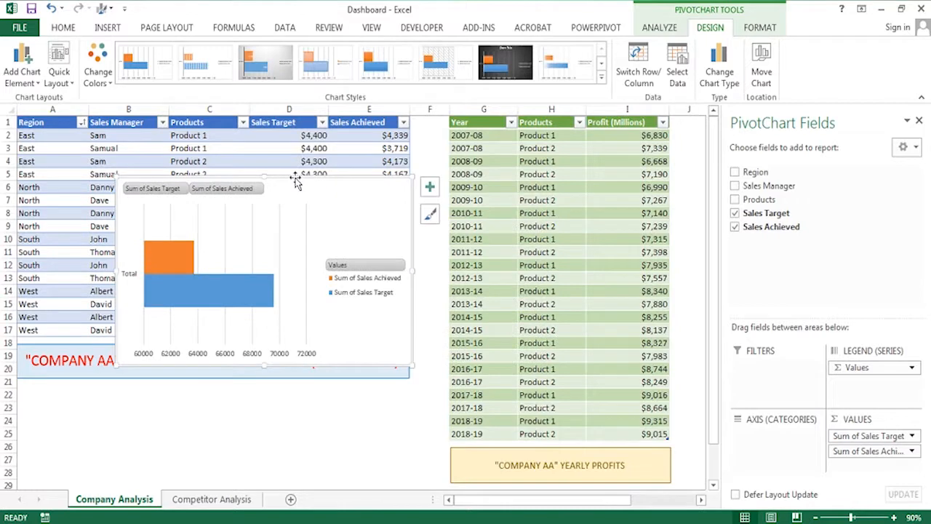
click(919, 120)
click(521, 72)
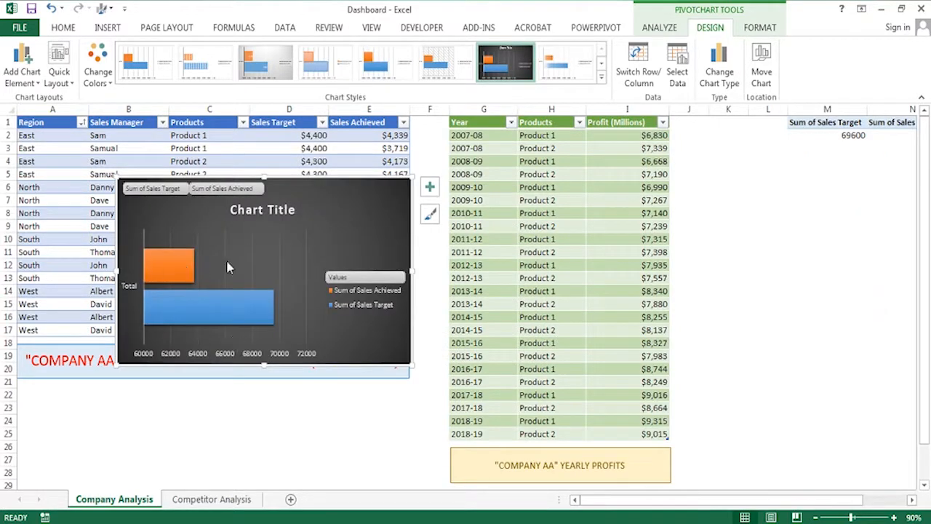
- Remove the vertical axis from the PivotChart and hide all field buttons on it
right_click(129, 293)
right_click(216, 190)
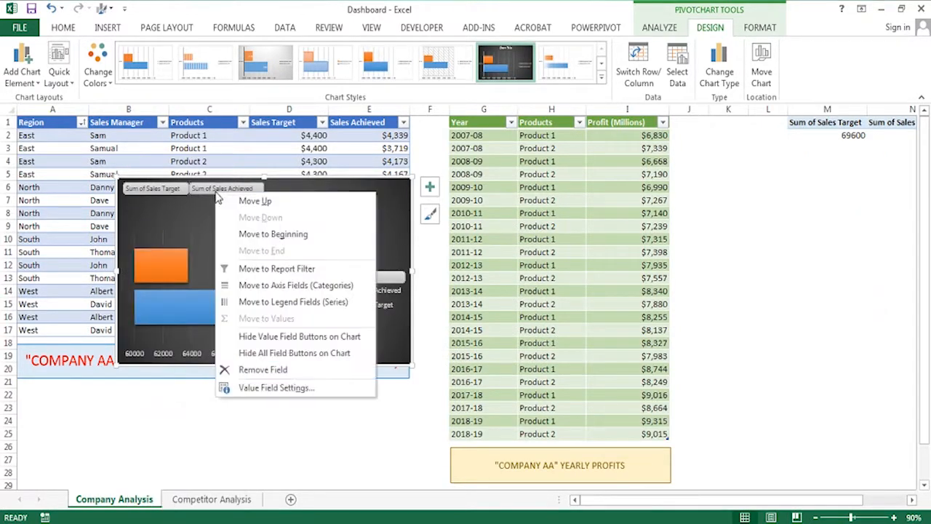
click(268, 353)
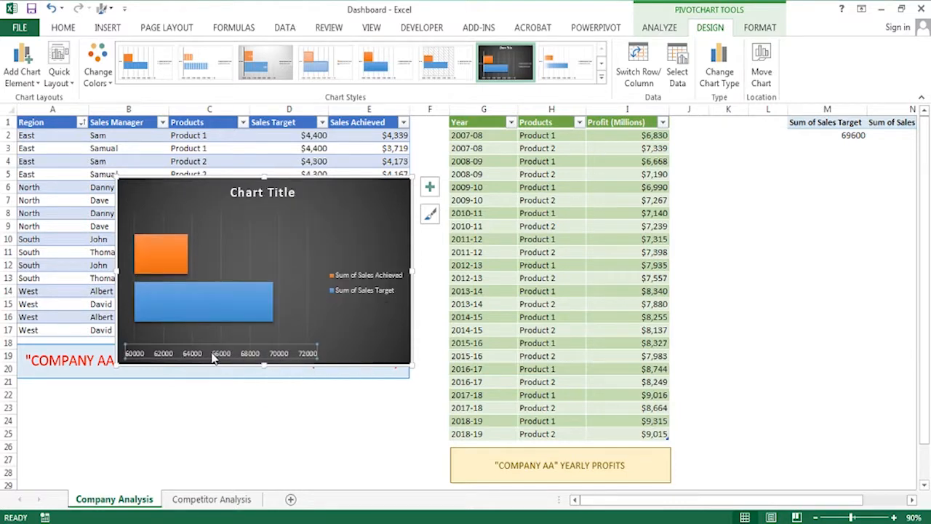
- Format the chart's horizontal axis numbers as Currency with the $ symbol and no decimal places
right_click(212, 356)
click(251, 502)
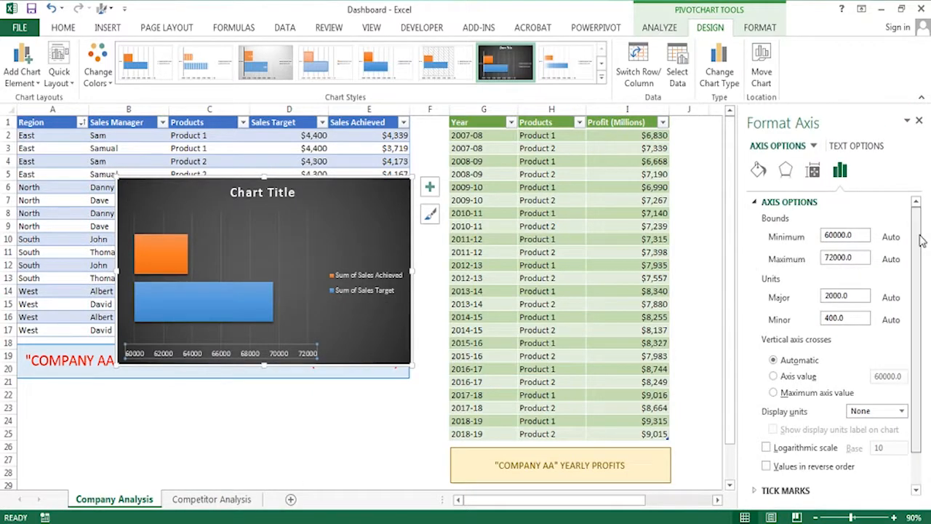
scroll(922, 240, down, 2)
click(778, 491)
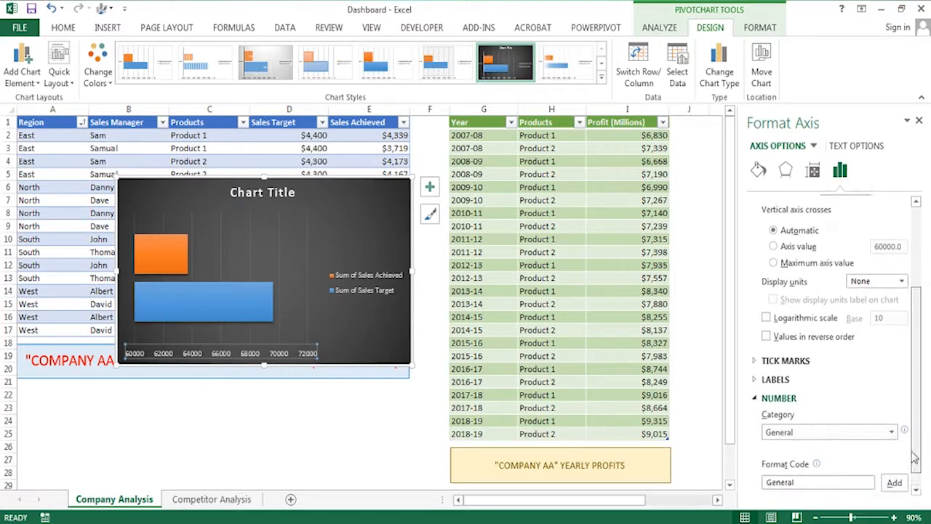
click(829, 414)
click(784, 272)
click(838, 407)
- Add data labels to both bars and format the Sales Achieved label as Currency with 0 decimal places
click(180, 255)
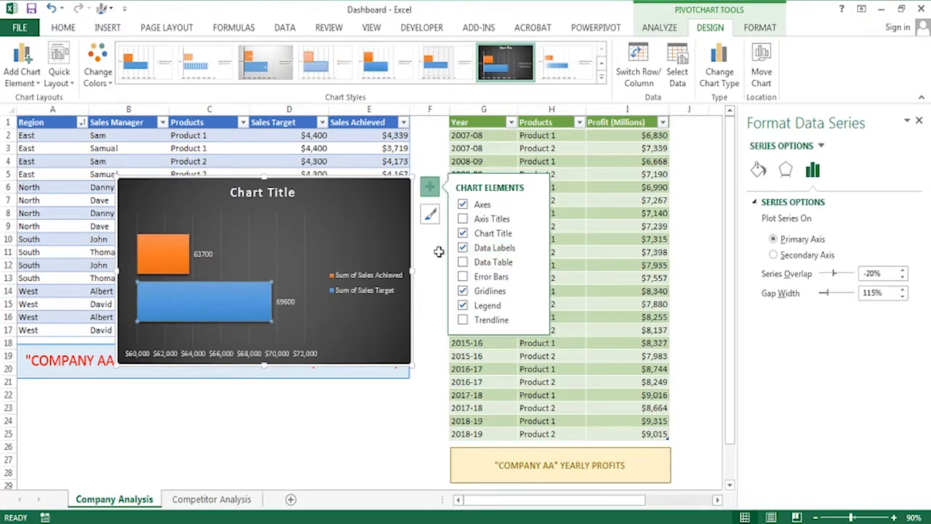
click(206, 255)
scroll(913, 436, down, 3)
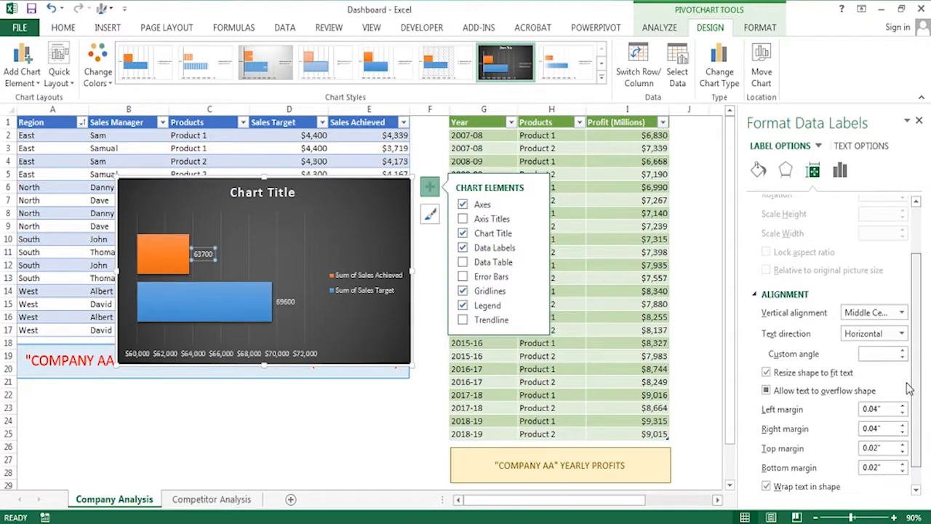
click(758, 171)
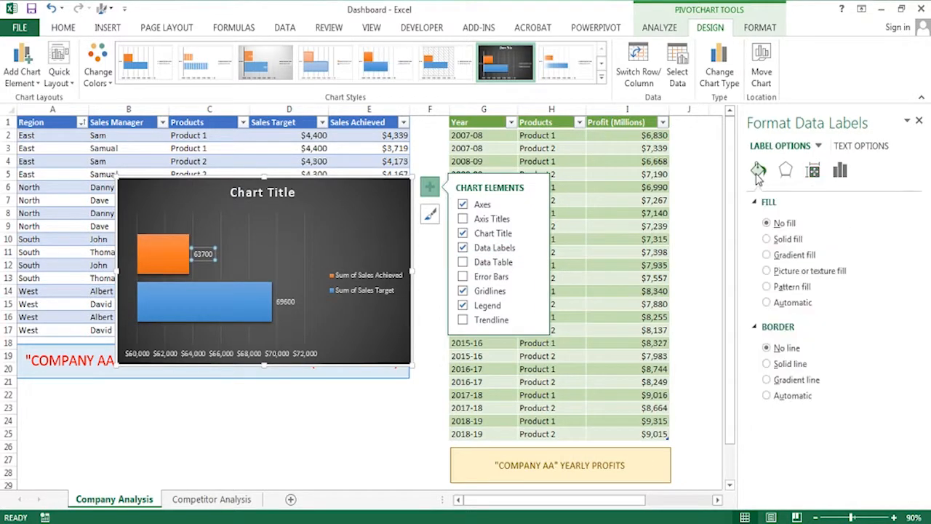
click(858, 147)
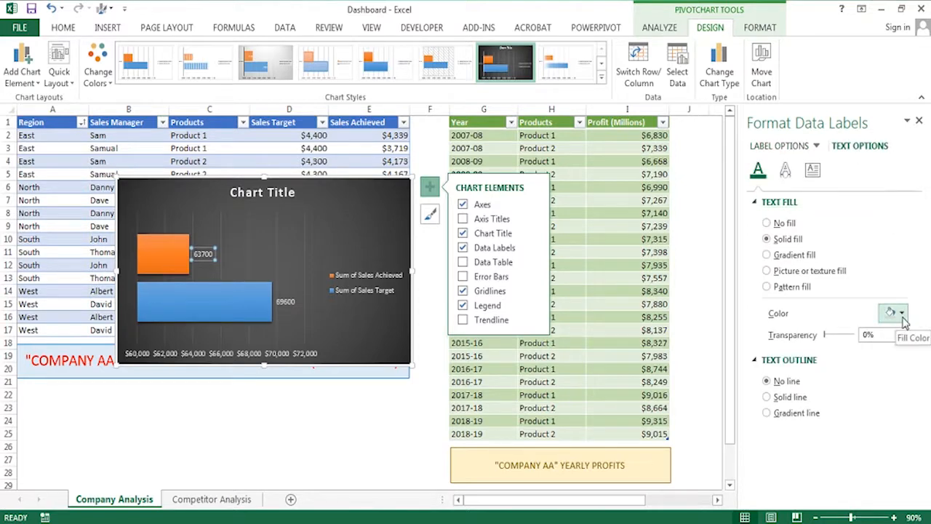
click(779, 145)
click(786, 474)
click(863, 413)
click(812, 280)
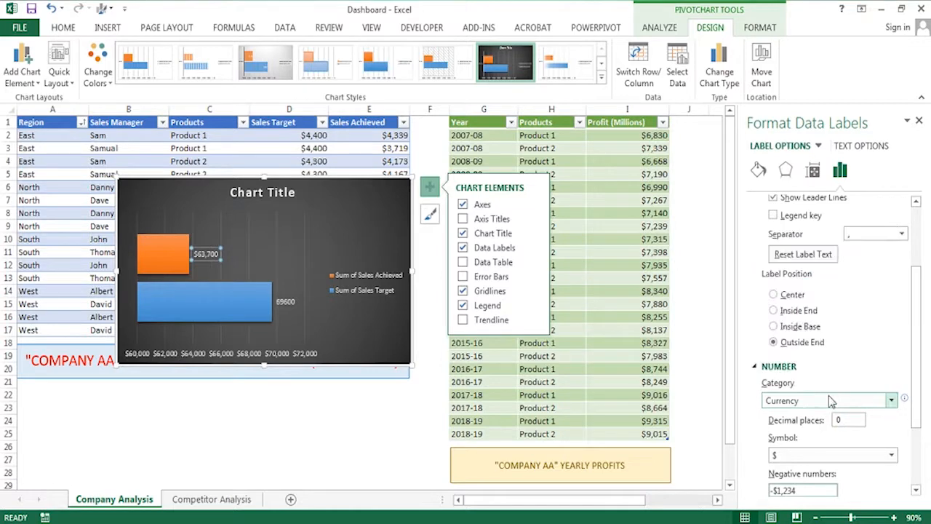
- Format the Sales Target data label as Currency with the $ symbol and no decimal places
click(284, 302)
scroll(915, 426, down, 2)
click(829, 401)
click(834, 279)
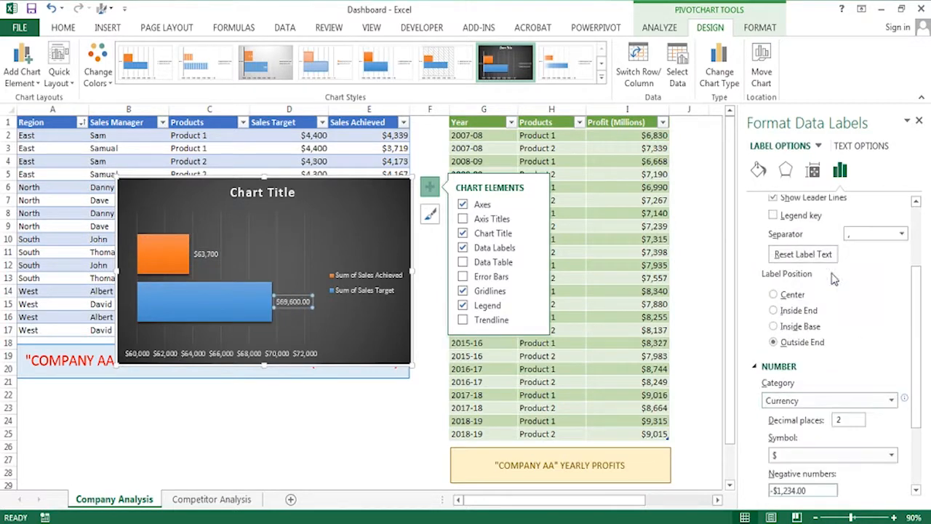
- Make the Sales Target data label white and enlarge both bars' data labels to 10.5 pt
click(288, 301)
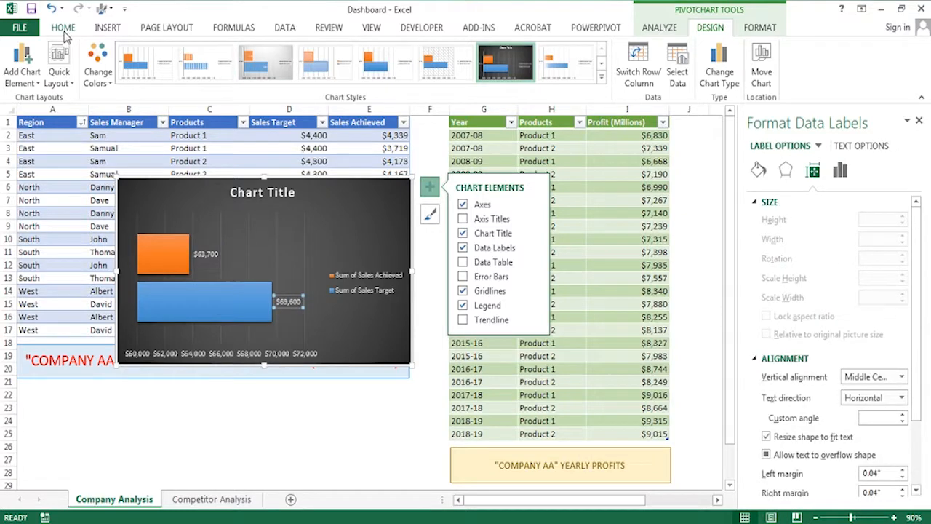
click(64, 29)
click(240, 75)
click(229, 126)
click(225, 53)
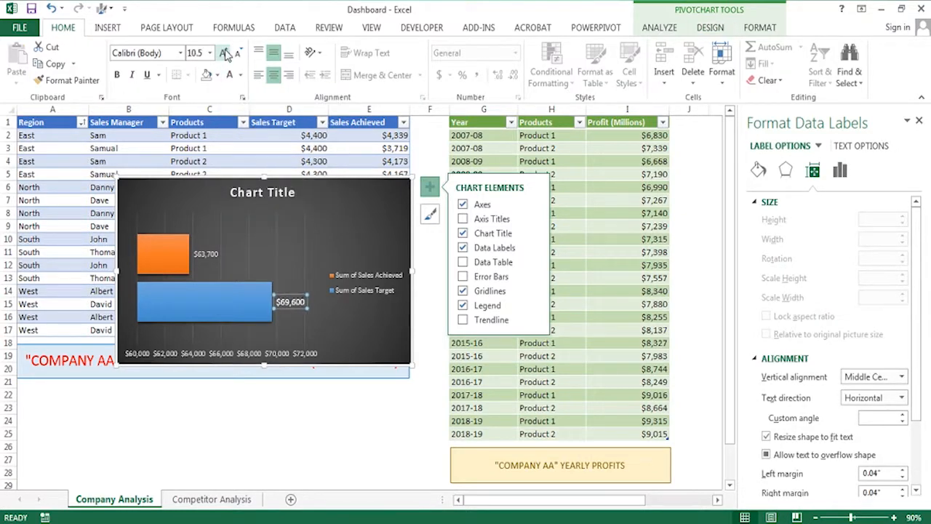
click(207, 252)
click(224, 53)
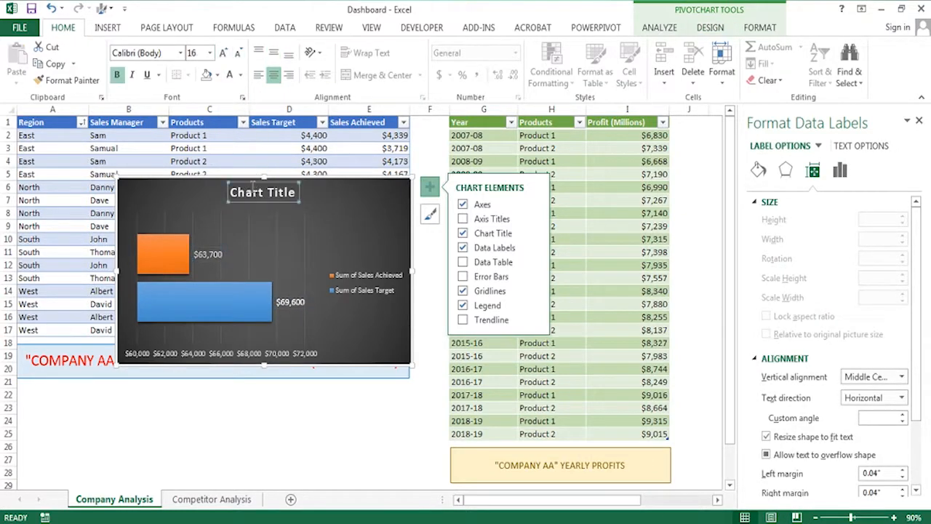
- Delete the chart title and put Sum of Sales Achieved ahead of Sum of Sales Target in the PivotChart values
right_click(252, 187)
click(288, 210)
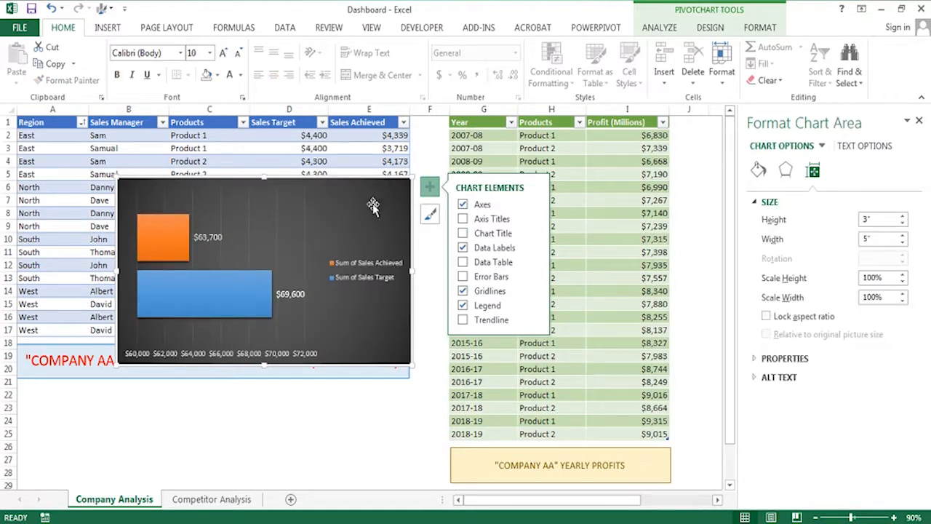
click(659, 27)
click(679, 71)
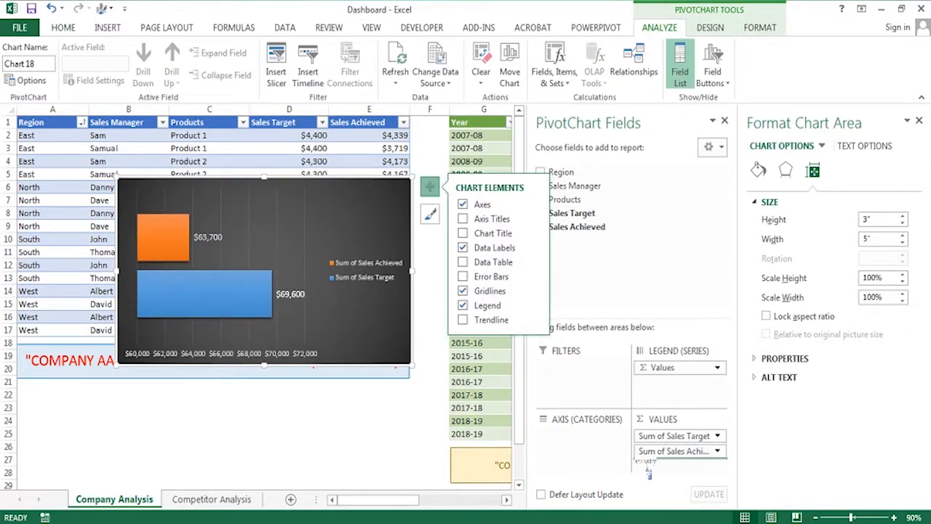
drag(649, 471, 654, 431)
- Nudge the chart slightly to the left and close the chart formatting and PivotChart field panes
click(249, 261)
click(367, 256)
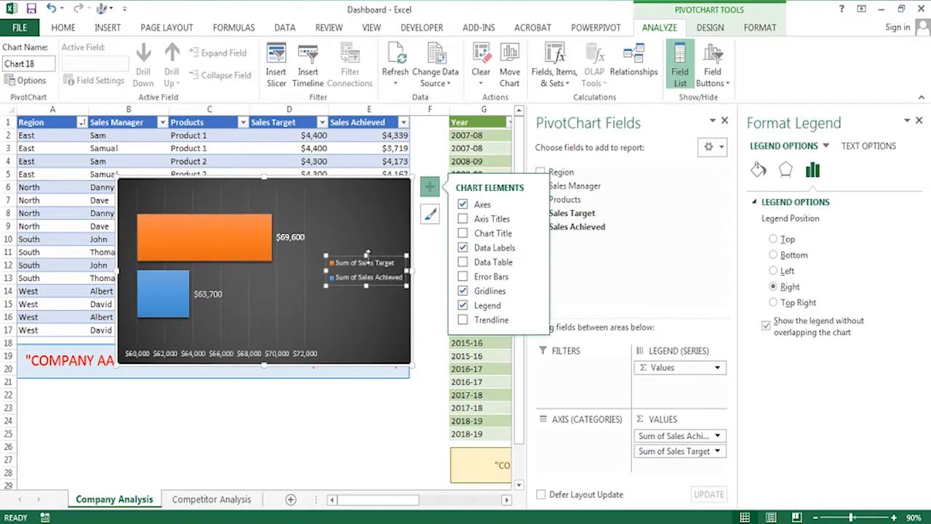
mouse_move(366, 186)
mouse_down()
mouse_move(337, 186)
mouse_move(359, 188)
mouse_up()
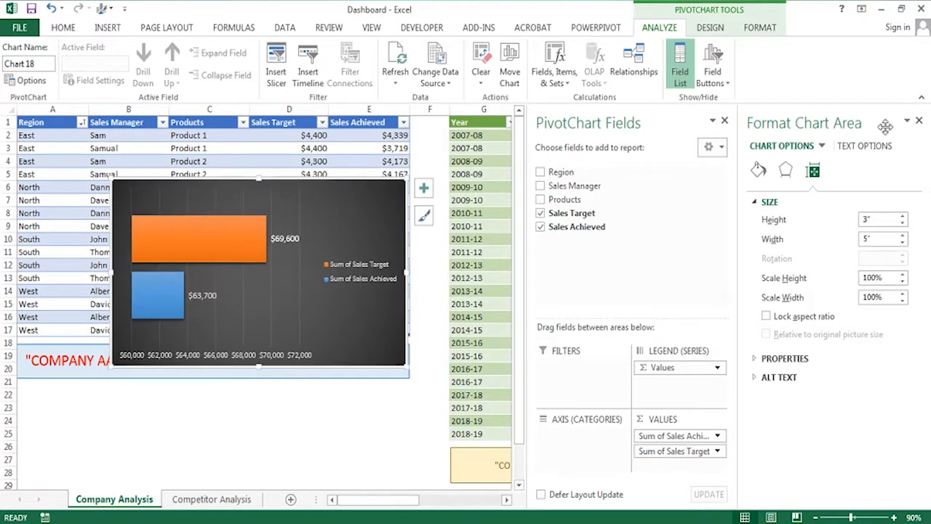
click(919, 121)
click(919, 122)
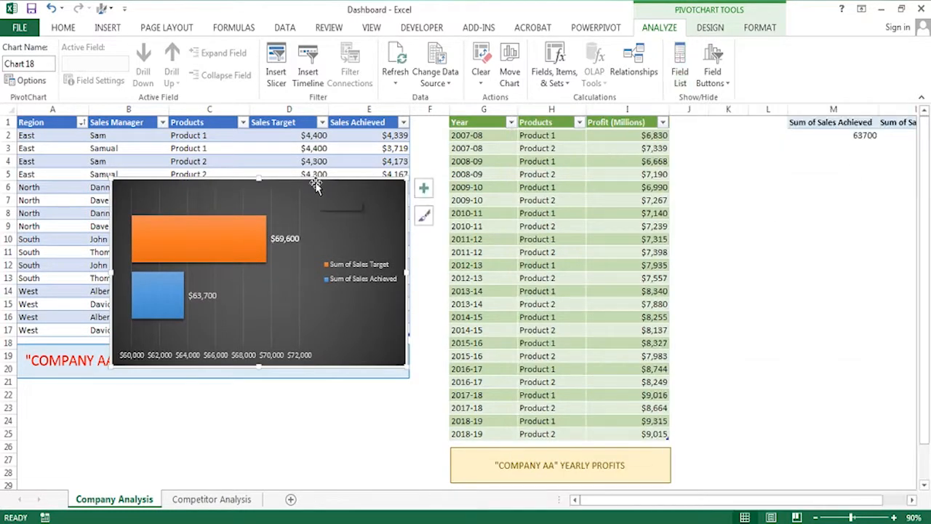
- Add a new worksheet ahead of Company Analysis and name it DashBoard
click(290, 500)
double_click(92, 502)
text(Da)
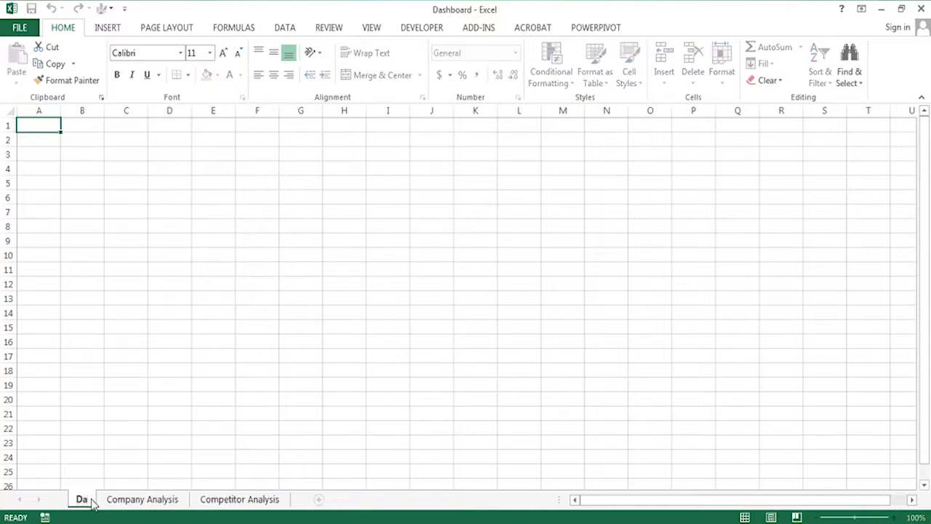
click(168, 430)
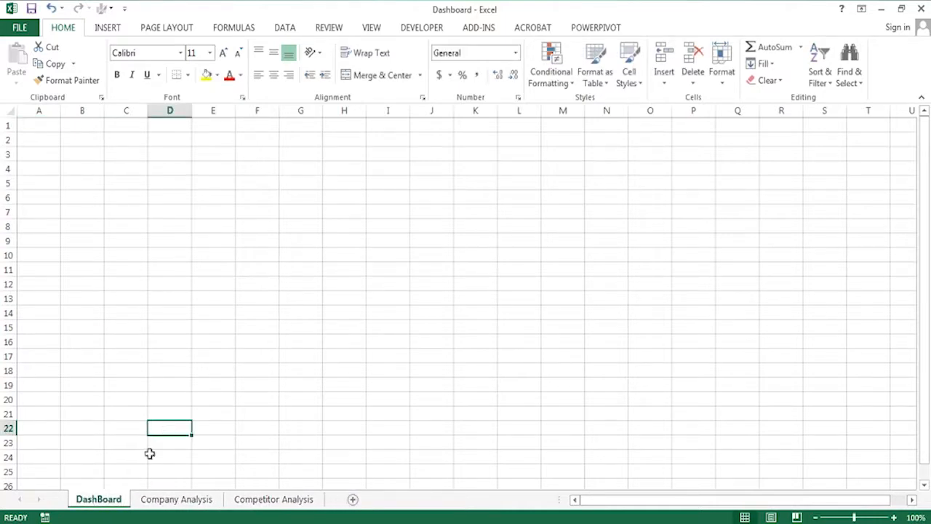
- Cut the sales bar chart from Company Analysis, paste it into the DashBoard sheet, and position it near cell B3
click(177, 501)
click(308, 183)
key(ctrl+x)
click(98, 499)
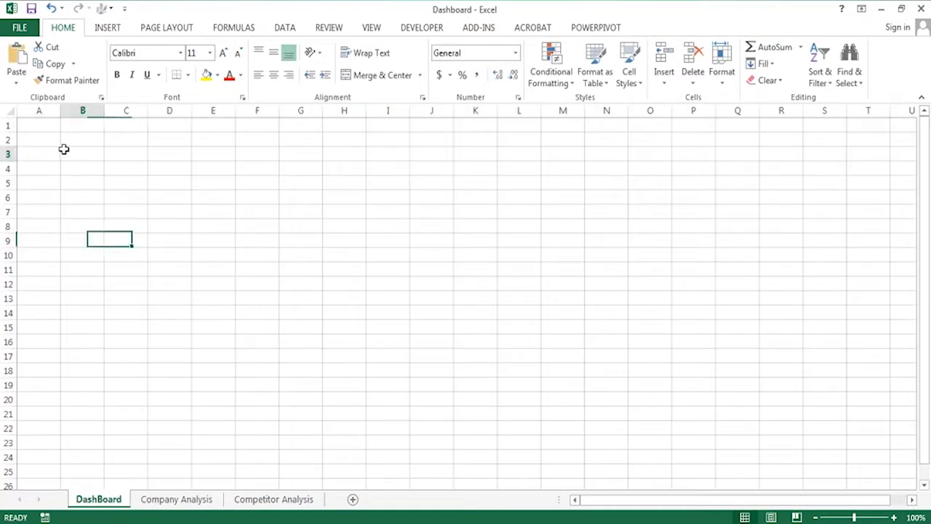
click(64, 150)
key(ctrl+v)
drag(190, 147, 171, 146)
- Hide the gridlines on the DashBoard sheet and set the chart area to No Fill
click(484, 152)
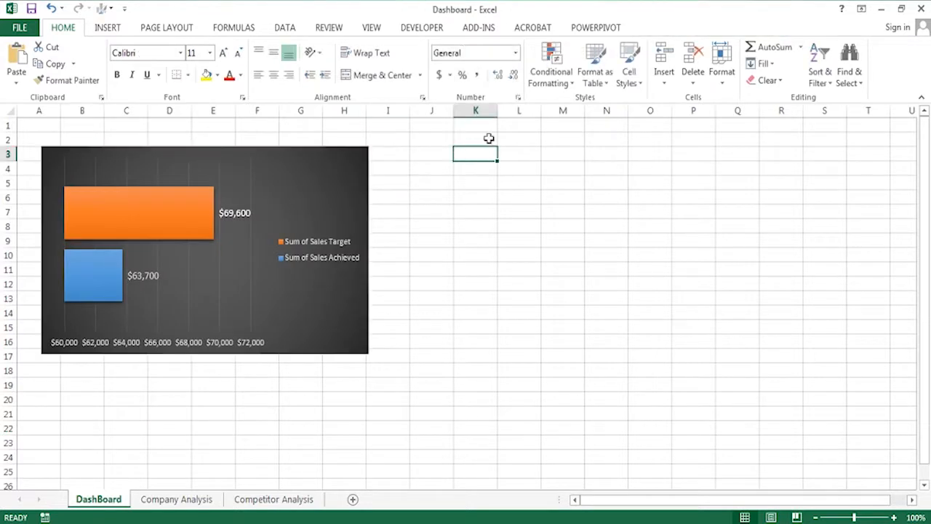
click(371, 27)
right_click(312, 143)
click(328, 102)
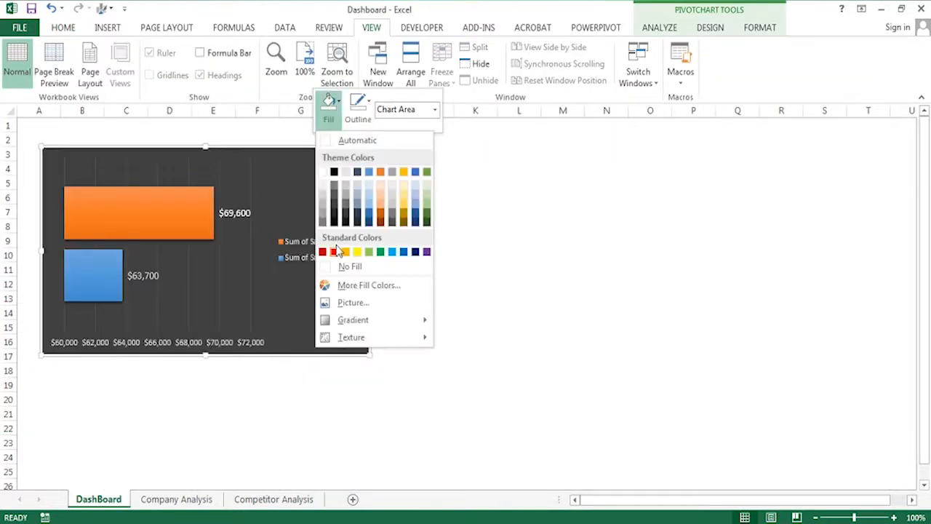
click(349, 267)
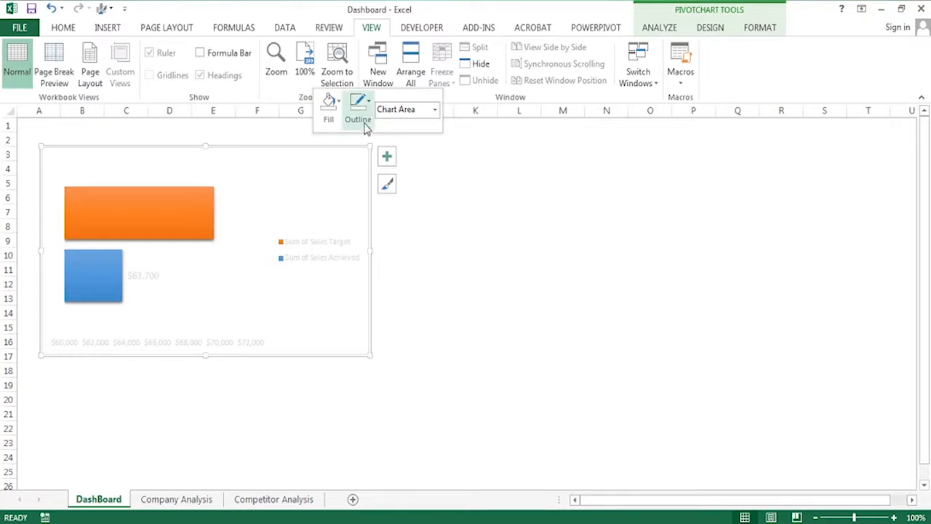
- Set the chart's legend text color to black
click(338, 258)
click(63, 27)
click(240, 75)
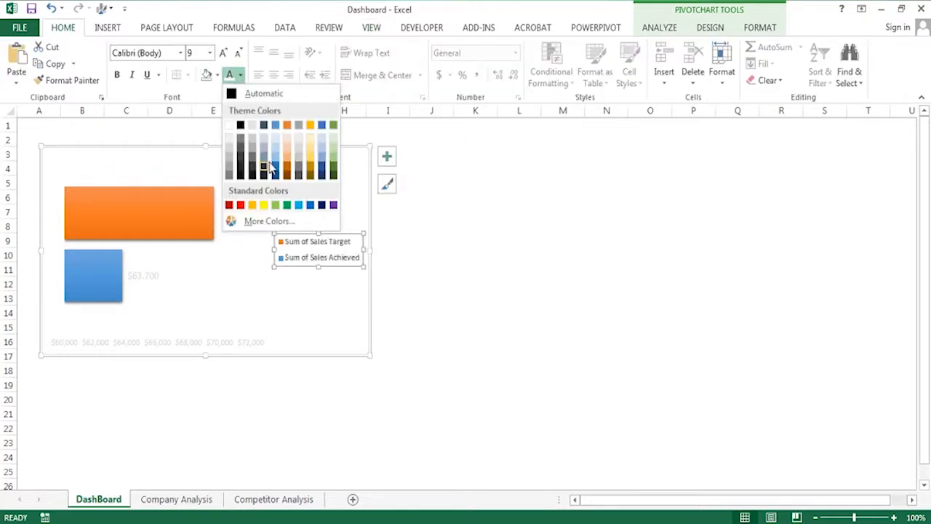
click(241, 125)
- Set the chart's data labels and horizontal axis text to black, and move the chart into the sheet's corner at cell A1
click(153, 275)
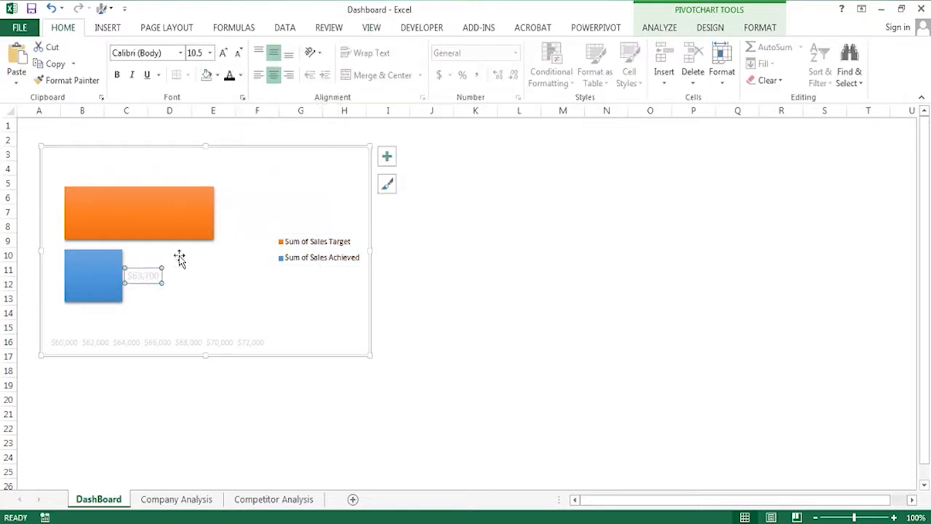
click(152, 342)
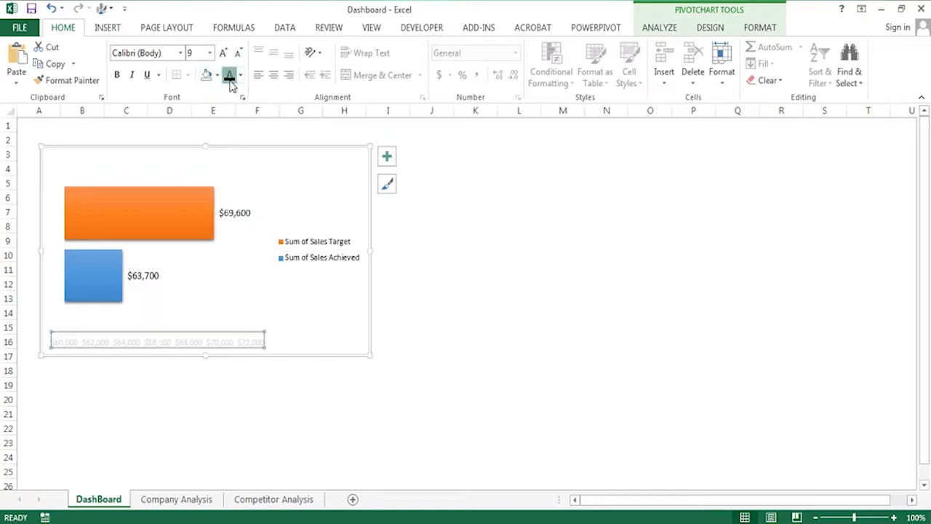
drag(248, 147, 230, 129)
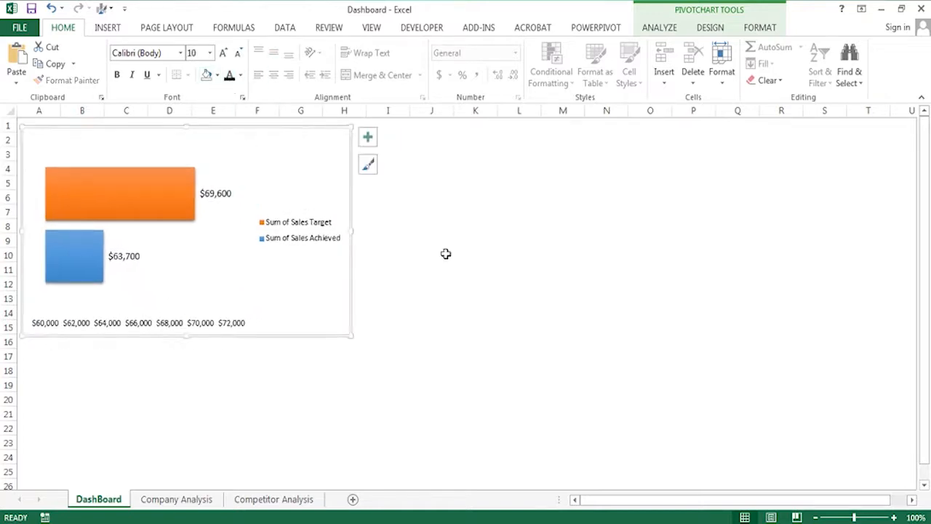
- Insert Region, Sales Manager and Products slicers for the sales PivotTable on the Company Analysis sheet
click(181, 499)
click(661, 27)
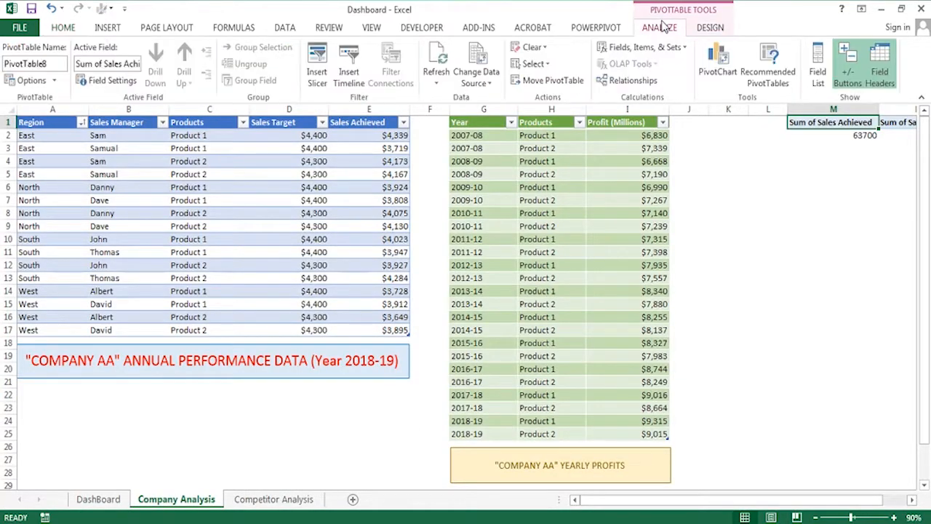
click(320, 69)
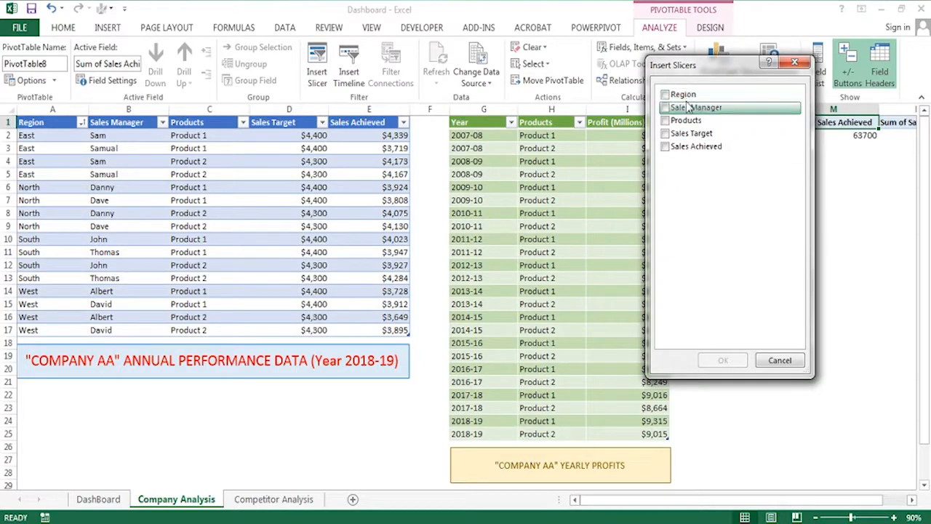
click(670, 95)
click(669, 108)
click(675, 121)
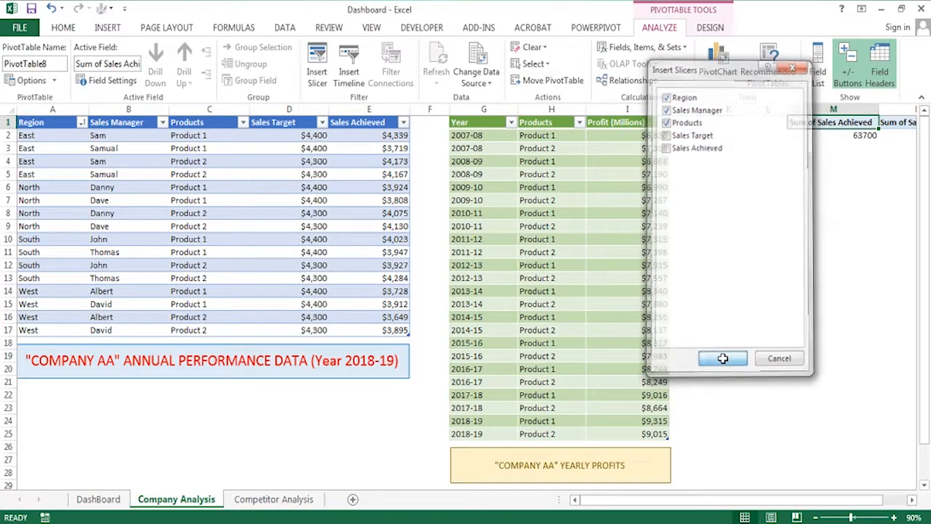
click(720, 360)
- Cut all three slicers from Company Analysis and paste them into the DashBoard sheet
ctrl+click(490, 226)
ctrl+click(477, 193)
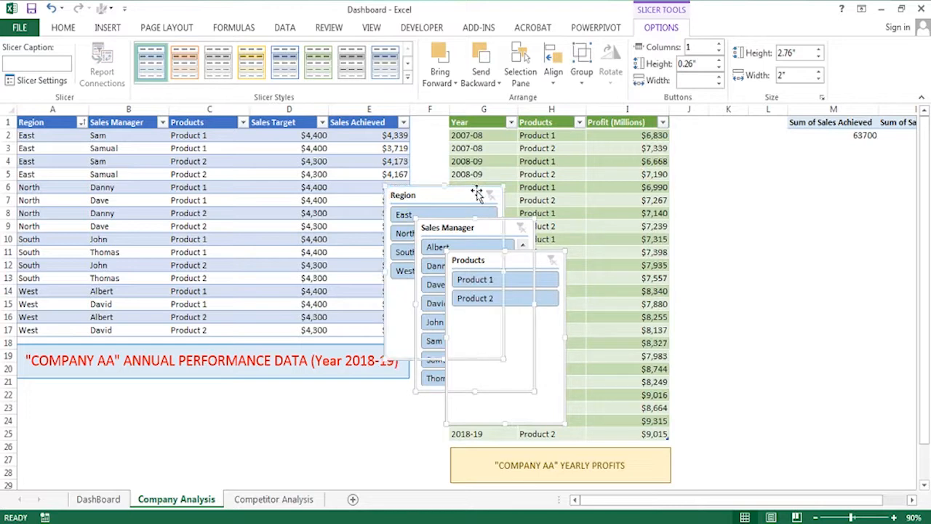
key(ctrl+x)
click(98, 498)
right_click(465, 167)
click(480, 235)
- Spread the pasted slicers apart, shorten the Products slicer to fit its two buttons, and place it below the chart
drag(632, 220, 722, 206)
click(737, 183)
click(682, 173)
drag(611, 139, 456, 170)
drag(682, 210, 413, 250)
click(225, 333)
click(413, 435)
drag(416, 441, 85, 418)
- Give the chart area a light blue outline
click(281, 333)
right_click(290, 173)
click(344, 151)
click(396, 283)
click(283, 414)
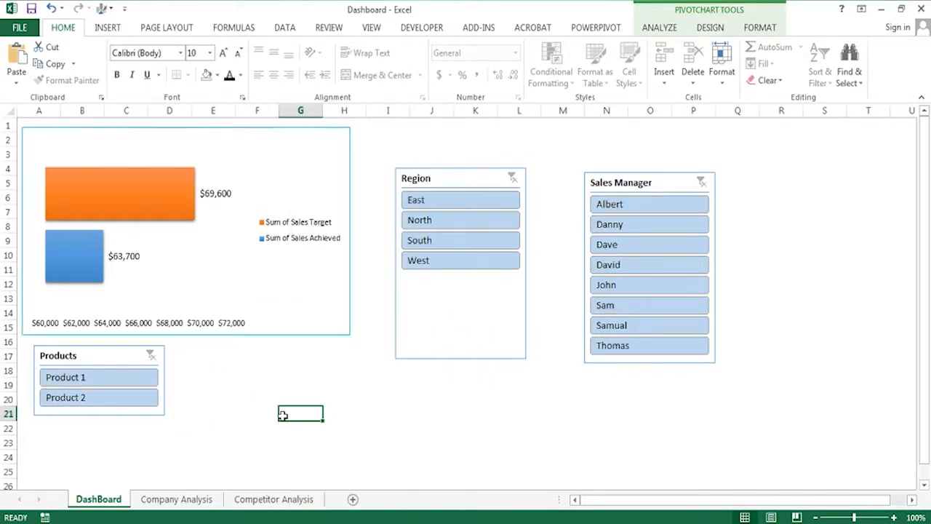
- Align the Products slicer with the chart's left edge and narrow it, and place the shortened Region slicer directly beside it
click(146, 419)
click(147, 413)
drag(146, 413, 135, 412)
click(459, 359)
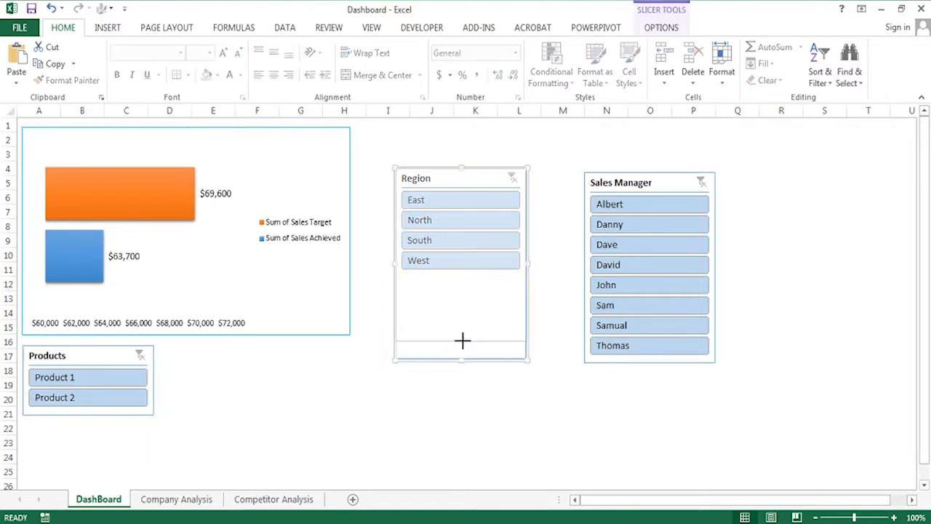
drag(456, 278, 203, 458)
drag(154, 386, 87, 383)
drag(288, 399, 223, 394)
- Set the Sales Manager slicer's number of columns to 2
right_click(645, 179)
click(707, 442)
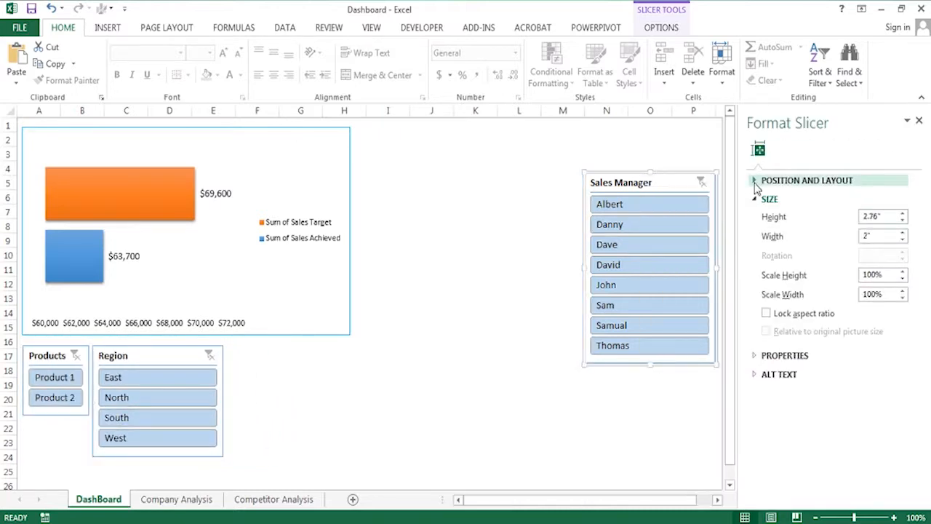
click(754, 180)
click(902, 285)
click(919, 120)
- Shorten the Sales Manager slicer and place it below the chart beside the Region slicer
drag(649, 364, 650, 293)
drag(673, 181, 322, 347)
drag(294, 473, 305, 456)
click(349, 264)
click(710, 28)
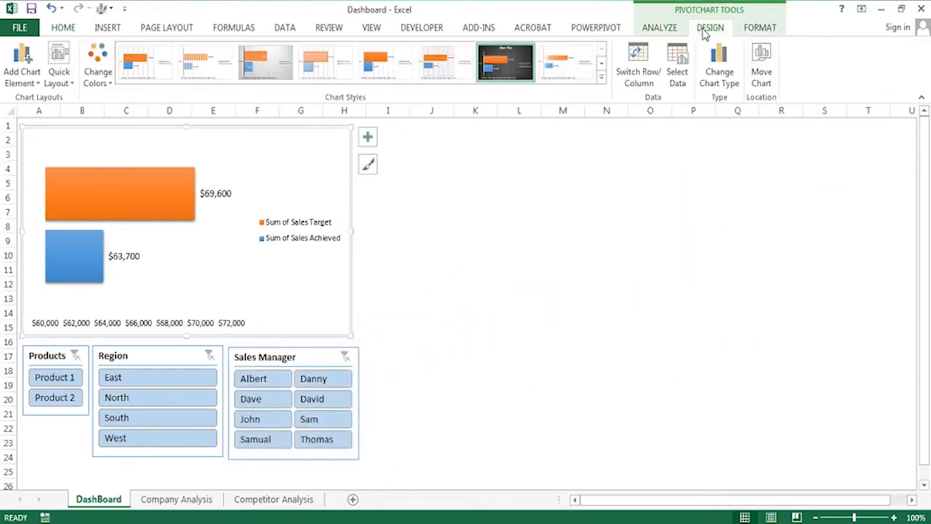
click(601, 76)
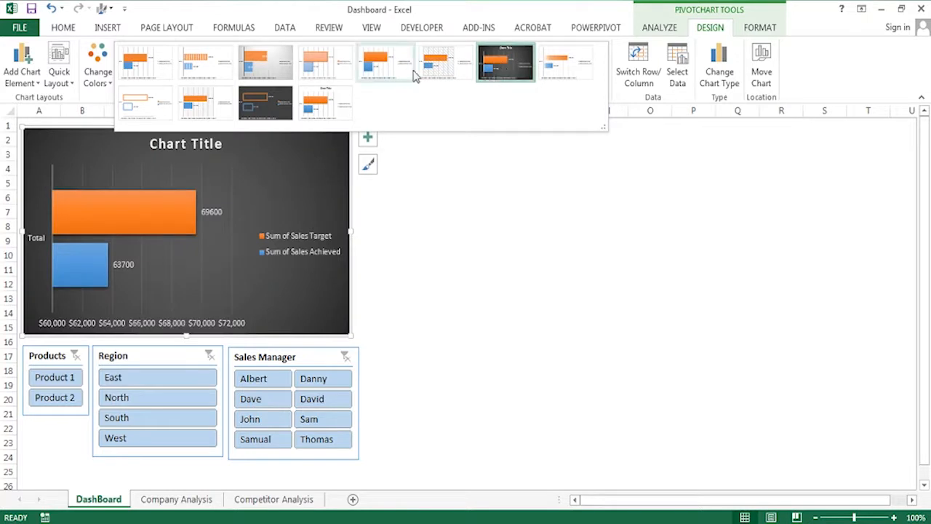
click(458, 249)
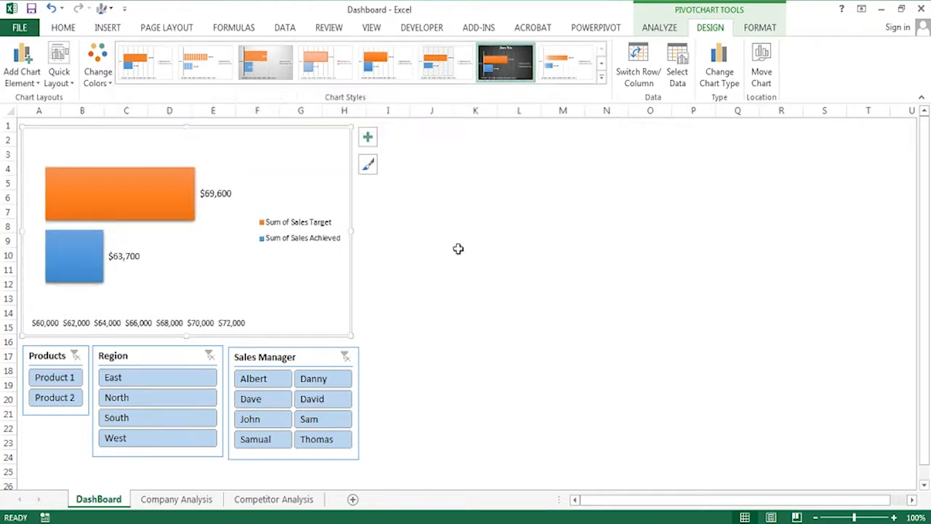
- Filter the chart to the East region and try the Clustered Column chart type, undoing the type change
click(128, 385)
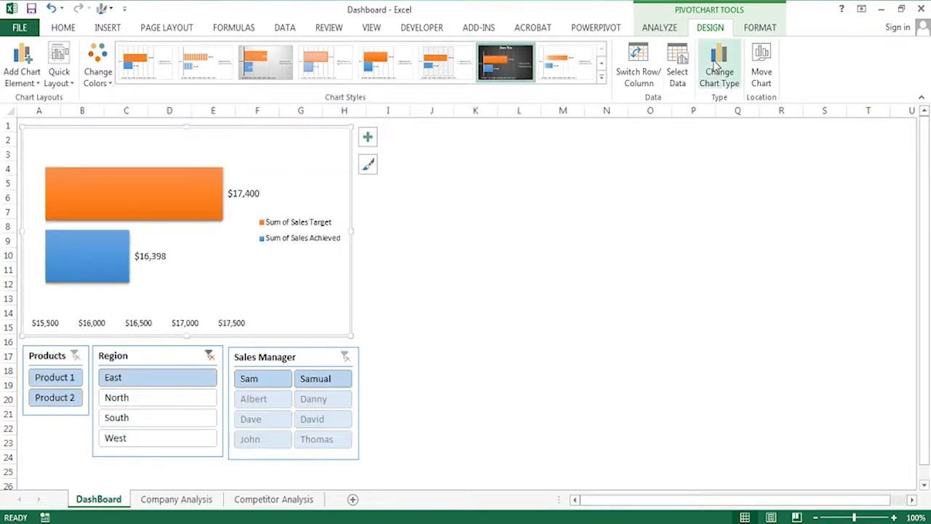
click(719, 73)
click(294, 140)
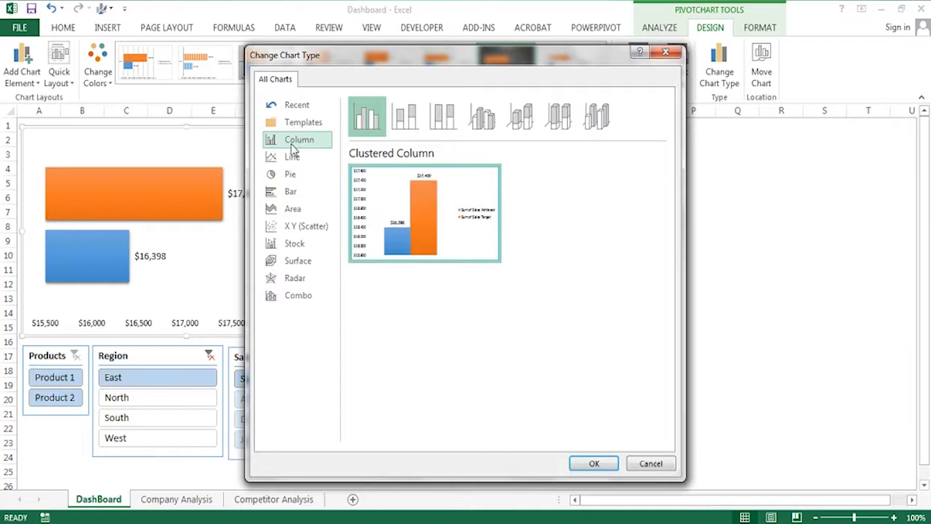
click(593, 463)
key(ctrl+z)
click(358, 151)
click(348, 142)
click(367, 138)
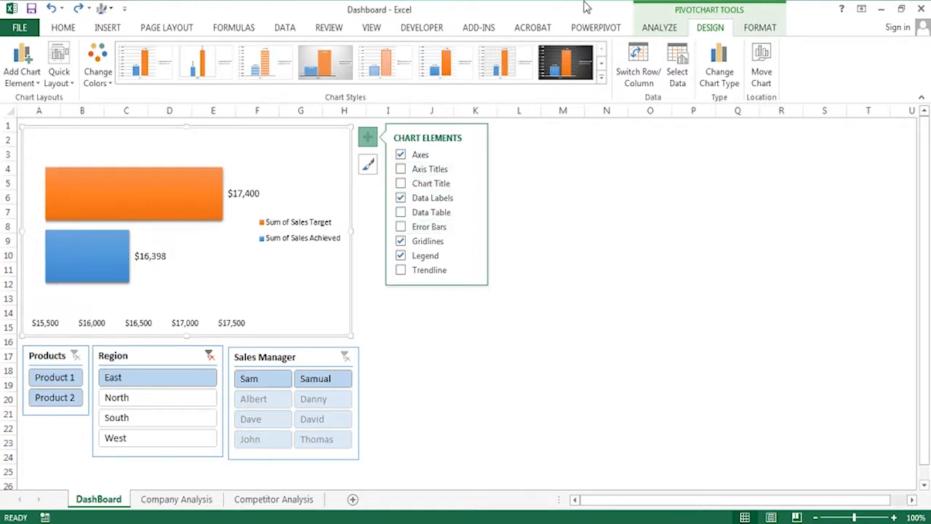
click(600, 75)
click(307, 150)
- Add the Sales Manager field to the rows area of the sales PivotTable on the Company Analysis sheet
click(176, 499)
click(659, 27)
click(817, 73)
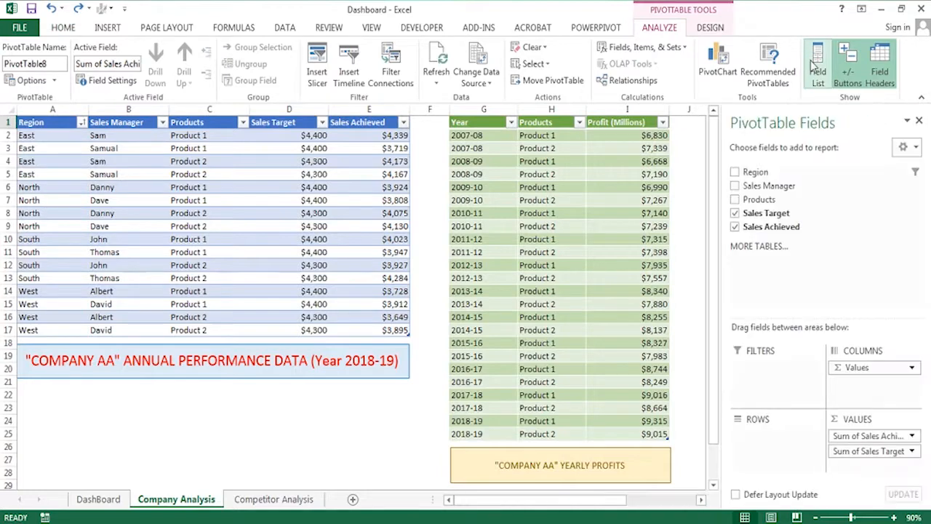
drag(775, 202, 759, 434)
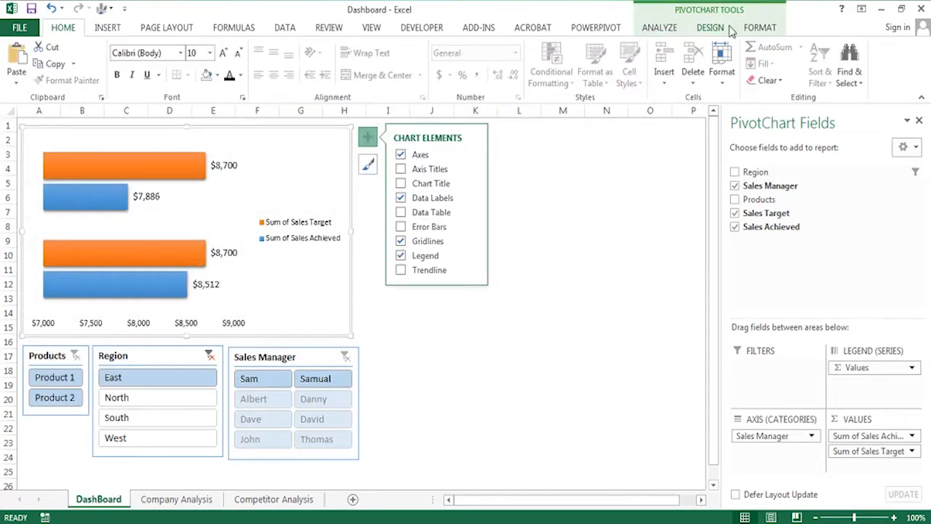
- Apply the dark chart style with glowing outlined bars to the DashBoard sales chart
click(698, 31)
click(601, 76)
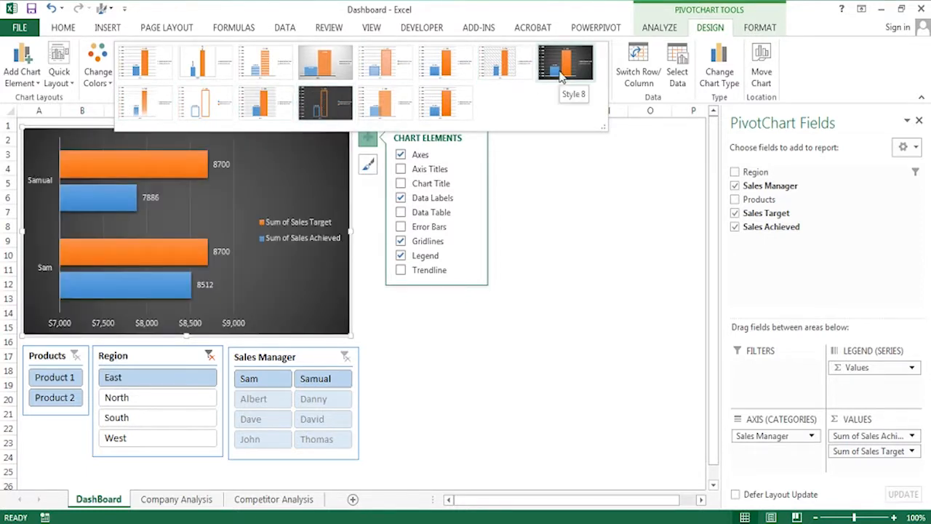
click(334, 104)
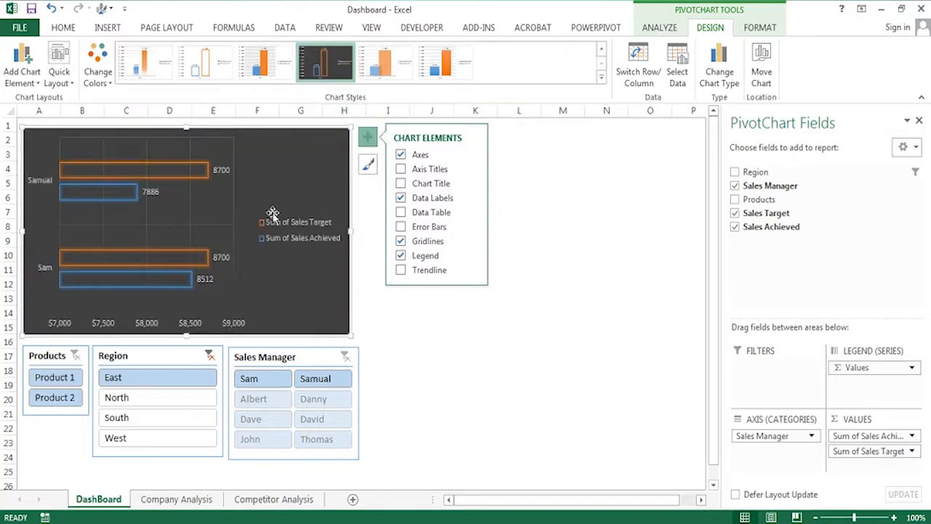
- Test the chart by filtering Region to North, South and West in turn, and clear the Region filter
click(146, 397)
click(153, 417)
click(152, 438)
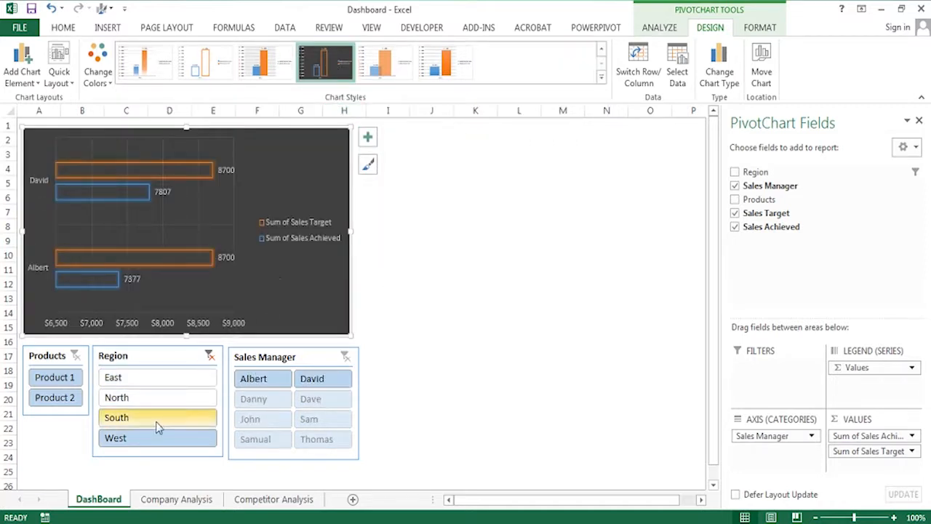
click(210, 355)
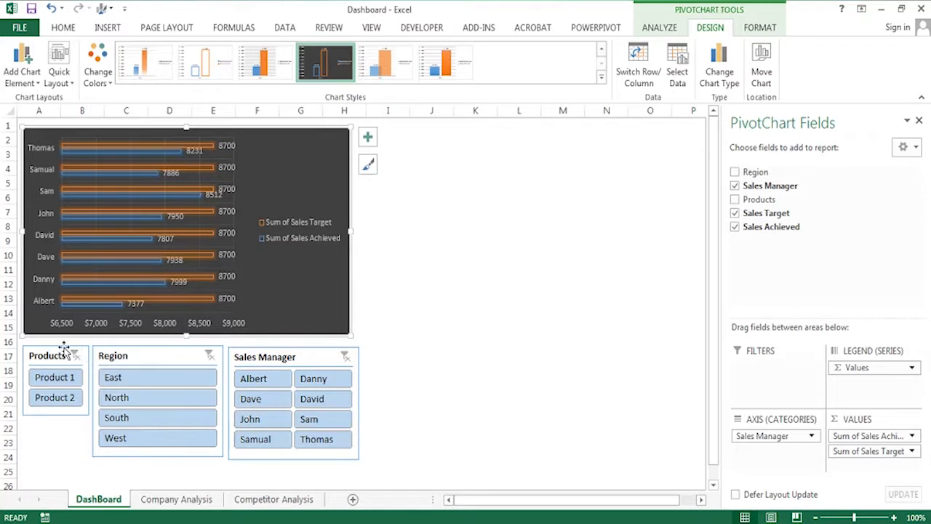
- Narrow the Region slicer and resize the Sales Manager slicer to fill the space up to the chart's right edge
click(224, 400)
drag(224, 401, 172, 402)
drag(356, 395, 351, 405)
click(426, 409)
click(264, 344)
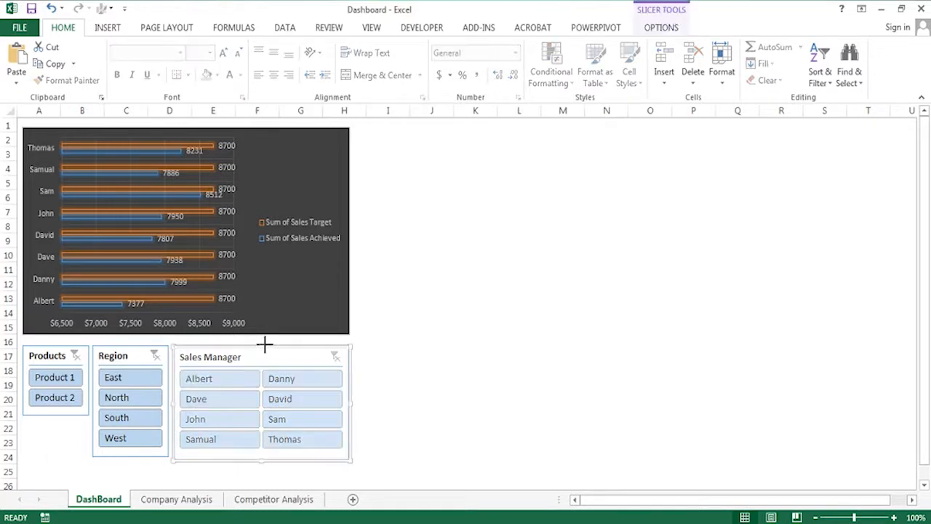
drag(264, 344, 267, 342)
- Lengthen the Products and Region slicers to match the lower edge of the Sales Manager slicer
click(63, 415)
drag(62, 415, 62, 458)
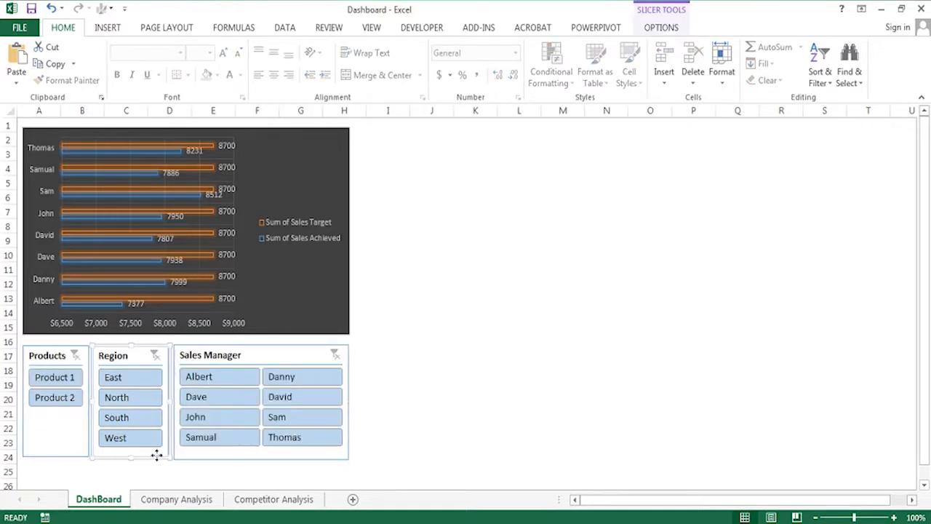
click(133, 457)
click(436, 418)
- Align the slicers' top edges by checking Region's vertical position and setting the Sales Manager slicer's vertical position to 3.29"
right_click(144, 341)
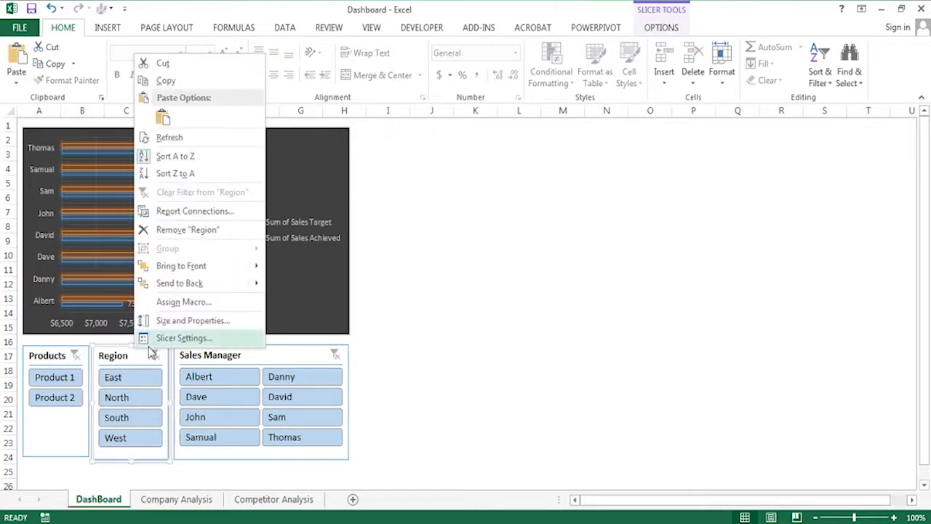
click(178, 320)
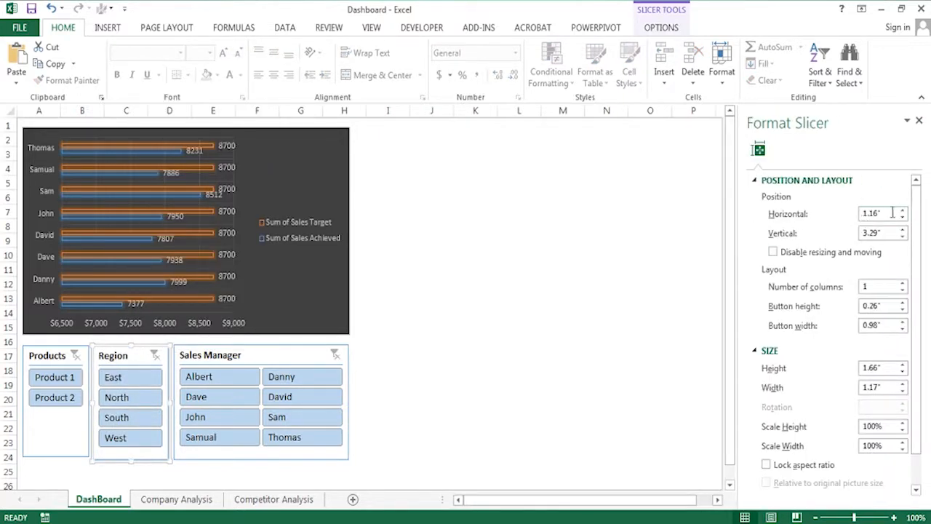
drag(869, 213, 862, 214)
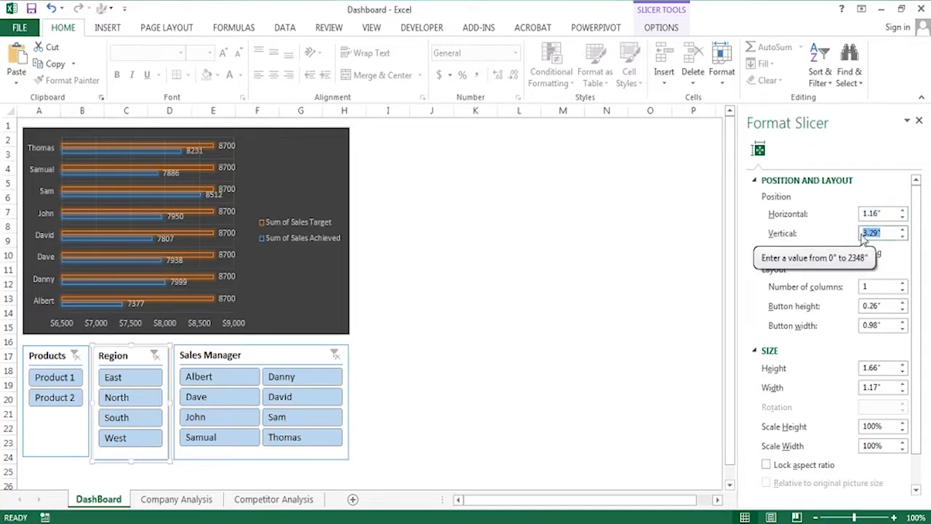
click(319, 368)
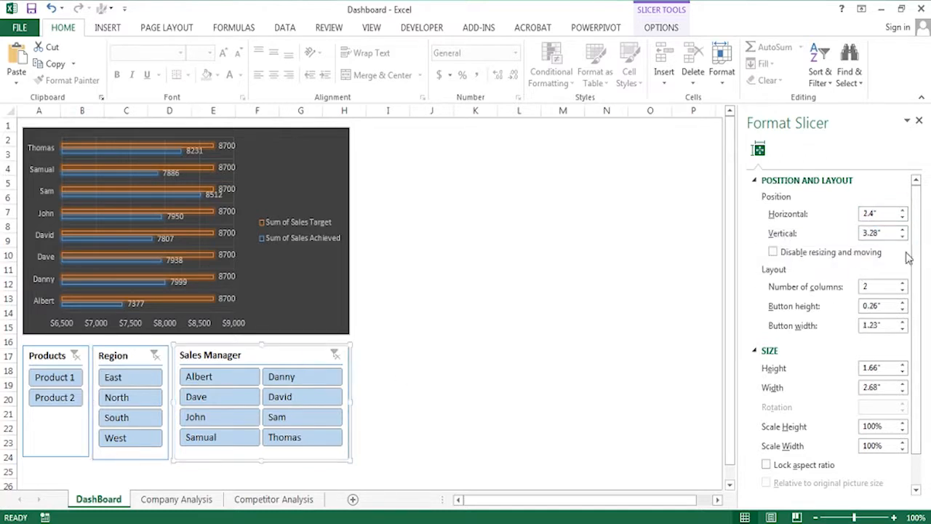
text(3.29)
click(887, 213)
click(78, 350)
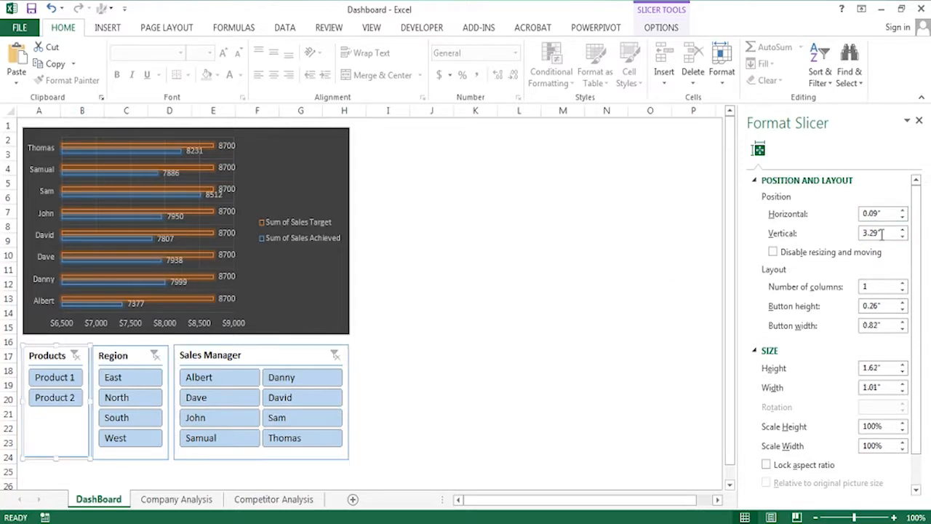
click(440, 411)
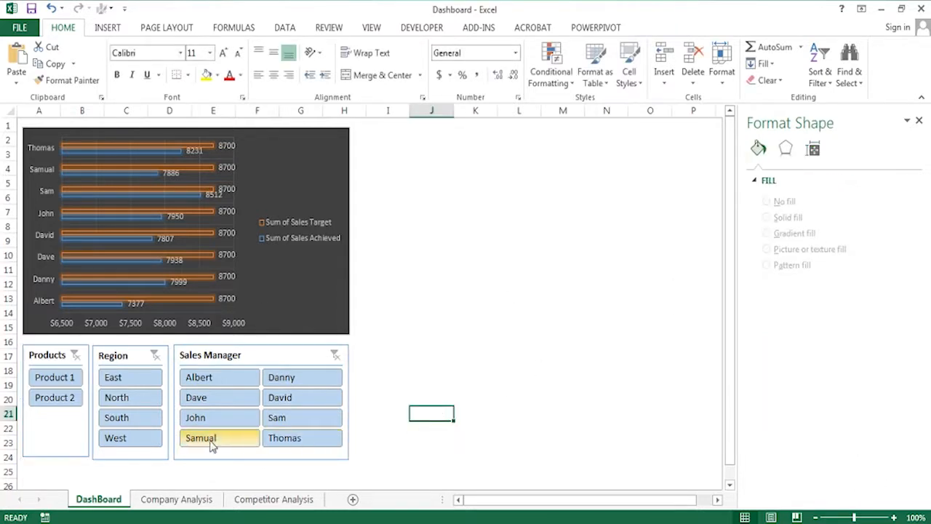
click(66, 455)
click(138, 461)
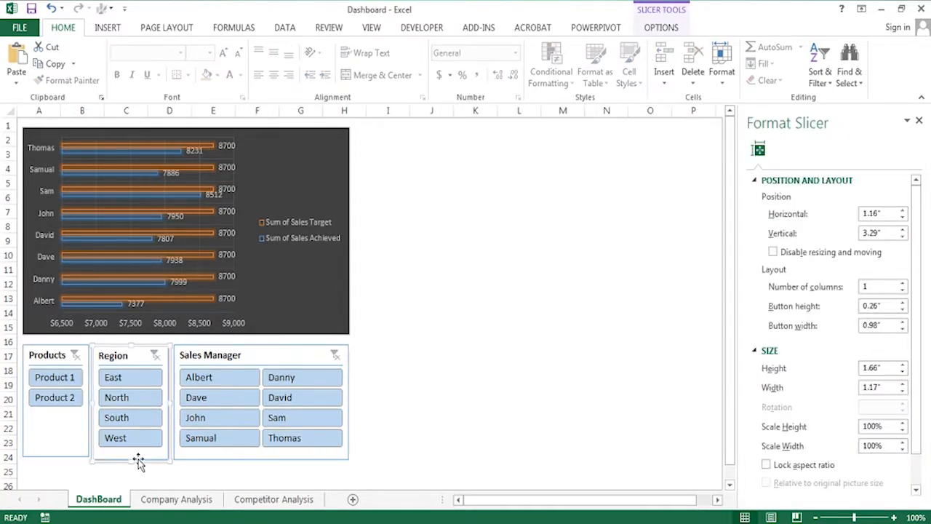
click(386, 384)
click(243, 132)
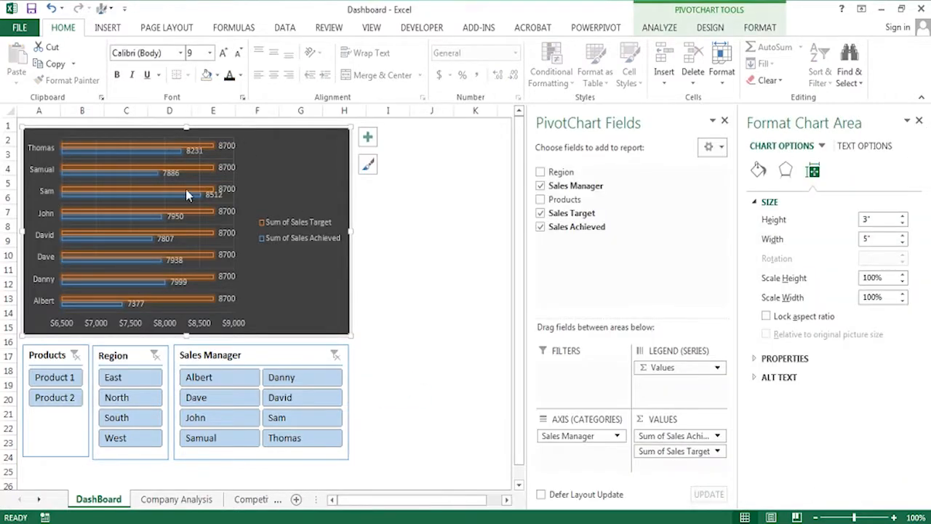
- Group the Products, Region and Sales Manager slicers and move the group down to start around row 18
click(203, 343)
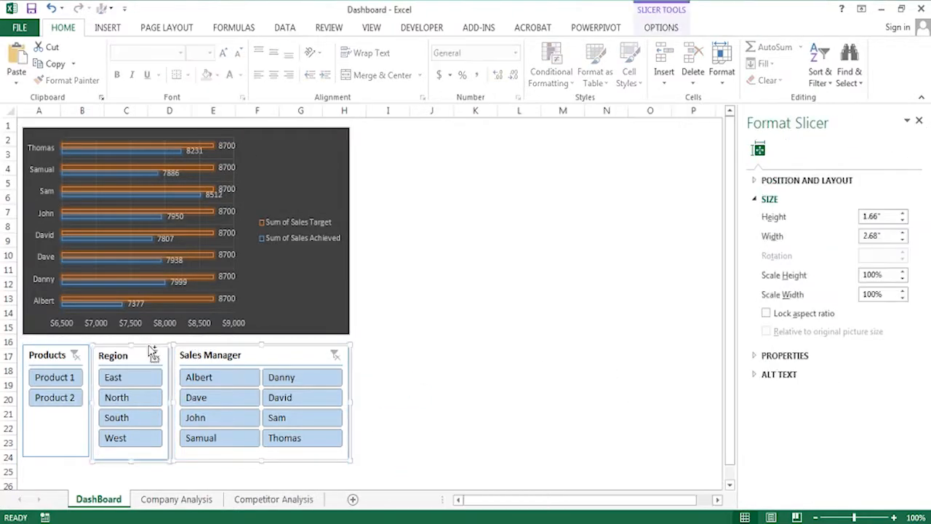
right_click(75, 347)
click(218, 248)
drag(291, 339, 294, 364)
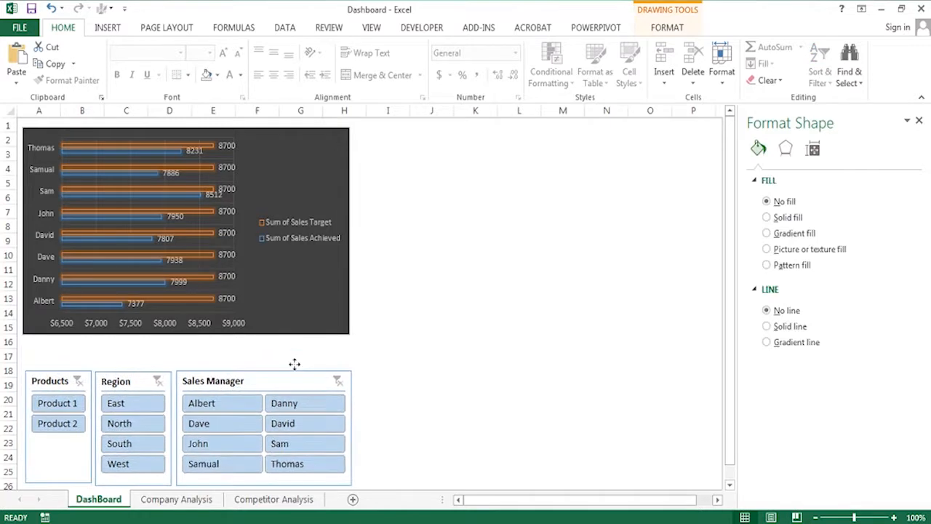
- Extend the chart's lower edge down to the slicers, making it about 3.45" high
click(254, 334)
drag(188, 336, 187, 364)
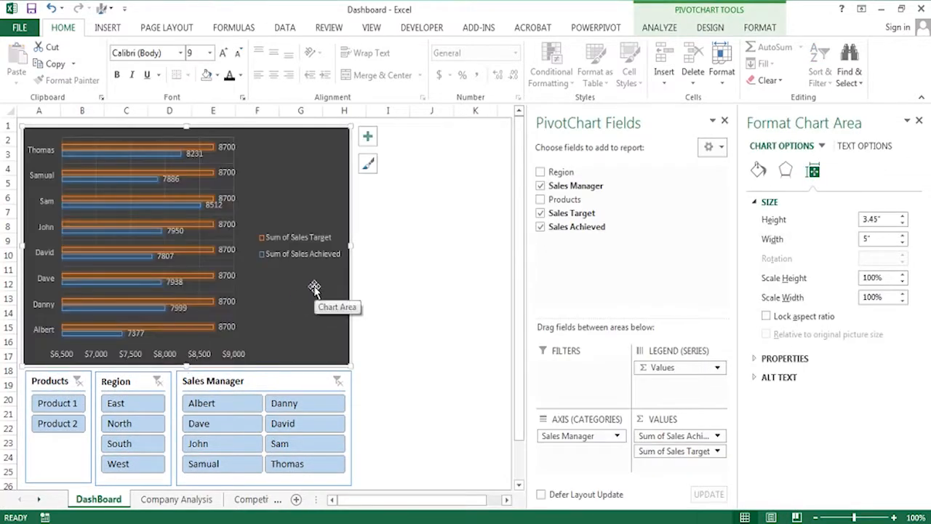
- Narrow the chart from its left edge to about 4.95" wide and format the Sales Target data labels as Currency with 0 decimal places
drag(23, 245, 26, 245)
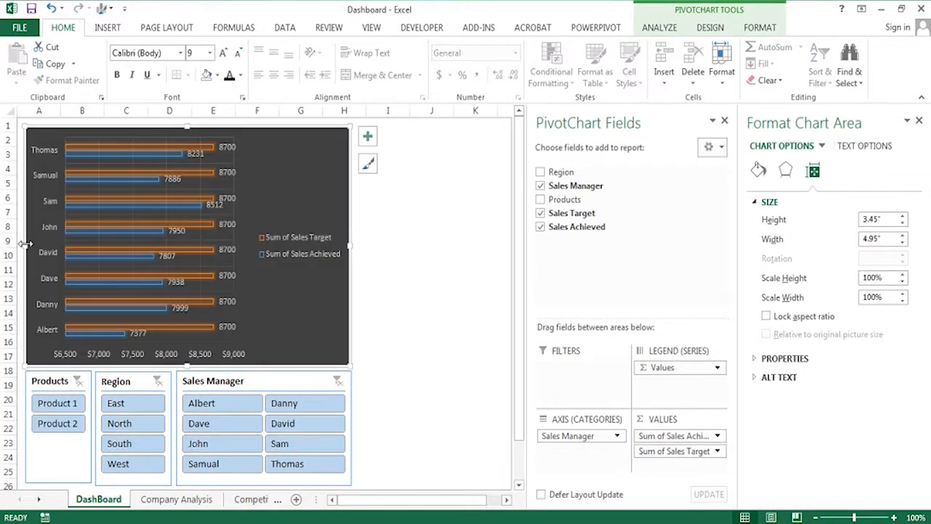
click(227, 198)
scroll(883, 346, down, 3)
click(841, 149)
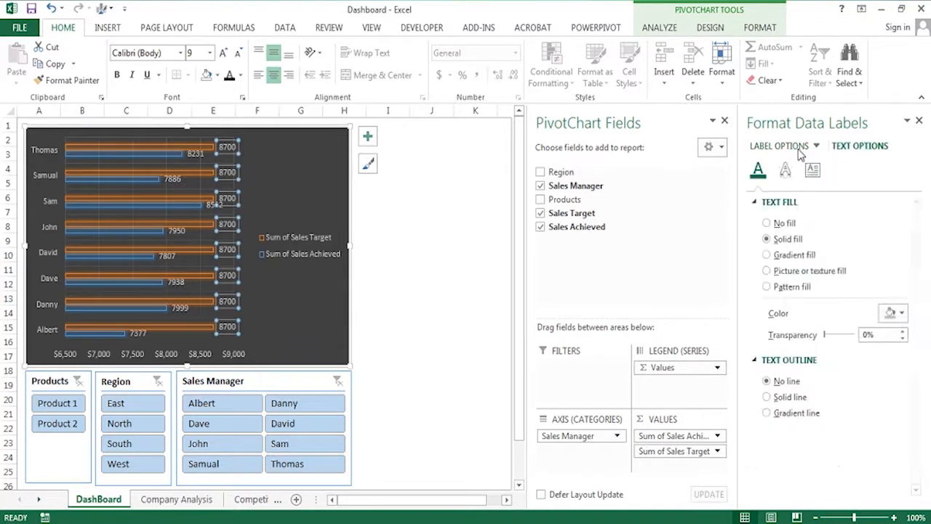
click(800, 149)
click(777, 476)
click(873, 429)
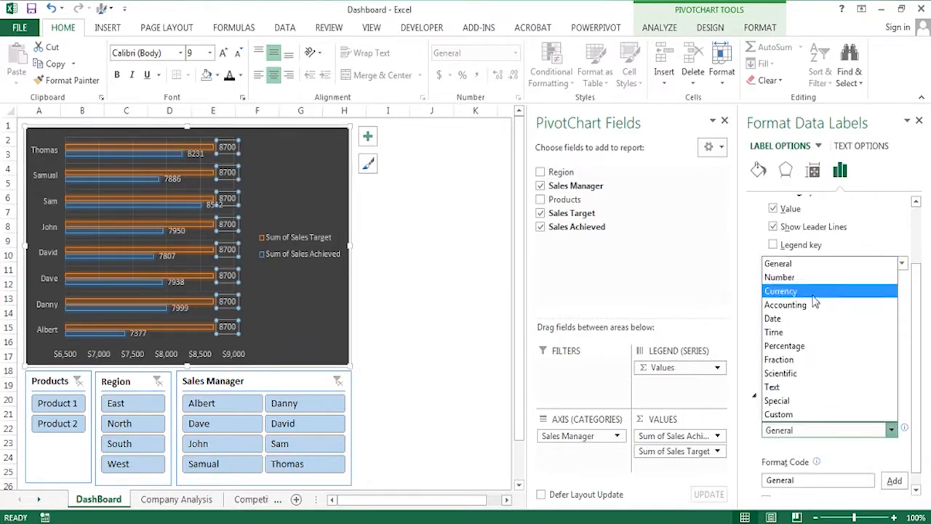
click(814, 297)
text(0)
click(824, 401)
click(827, 406)
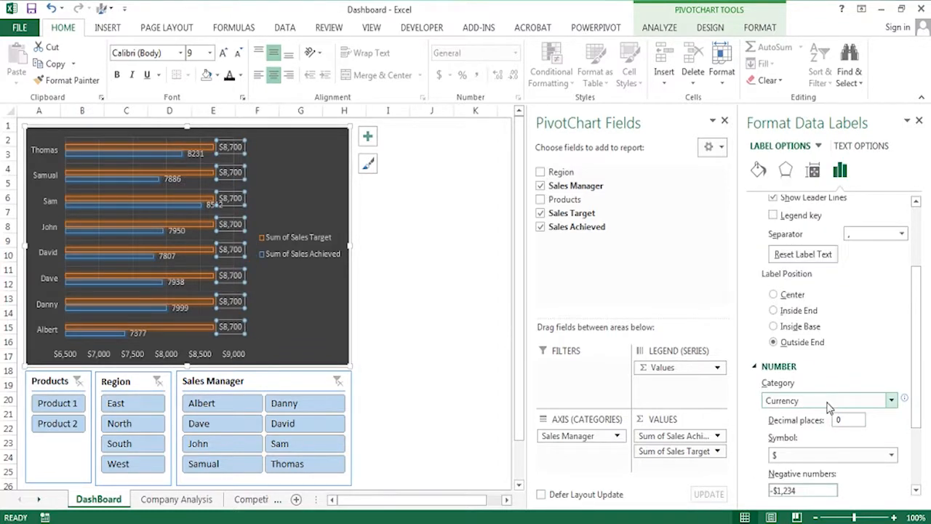
- Format the Sales Achieved data labels as Currency with 0 decimal places
click(173, 179)
scroll(914, 290, down, 3)
click(837, 412)
click(786, 279)
click(852, 401)
click(851, 400)
- Remove the fill from the chart area so the chart background is transparent
right_click(270, 129)
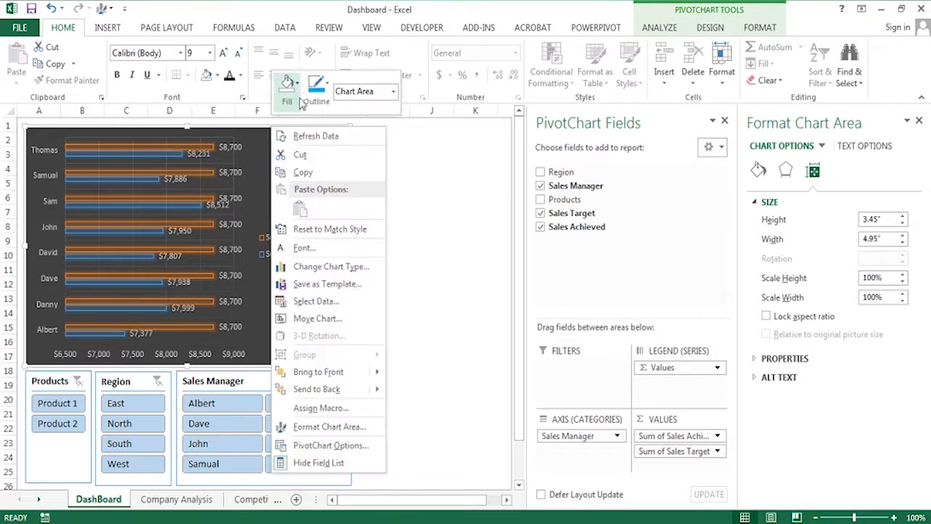
click(288, 85)
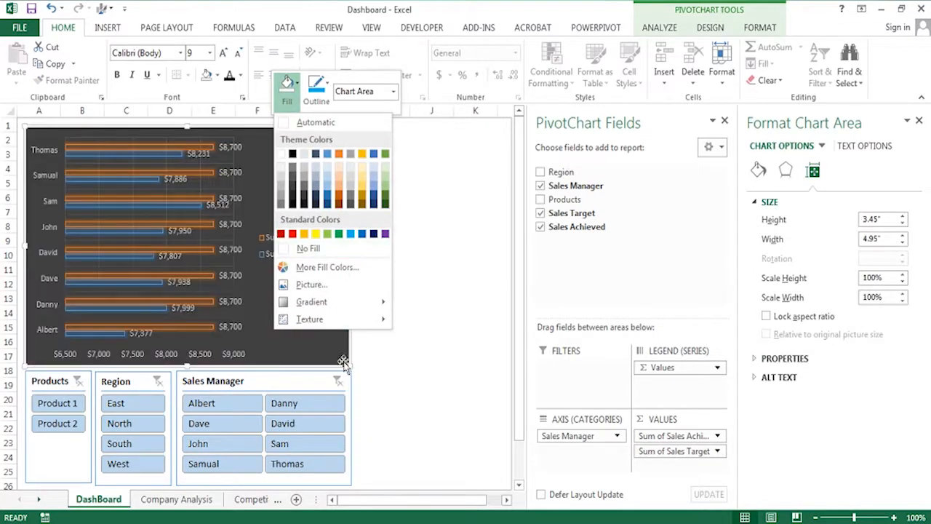
click(296, 187)
- Select all cells of the DashBoard sheet and fill them with black
click(389, 239)
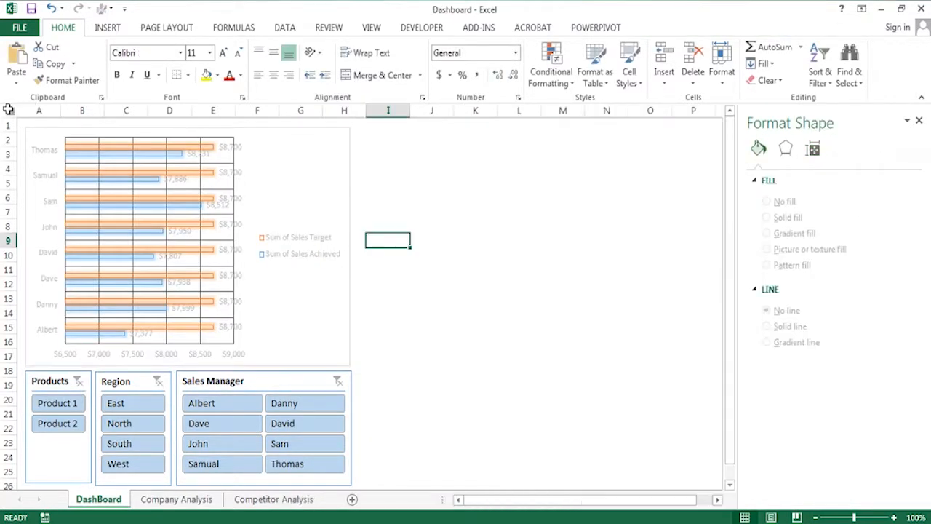
click(107, 27)
click(63, 27)
click(217, 75)
click(219, 106)
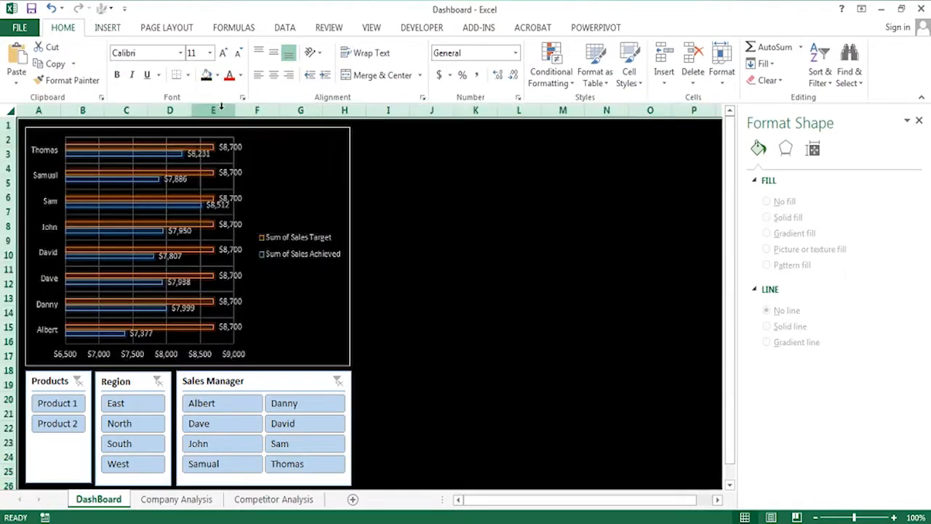
- Delete the chart's horizontal and vertical gridlines and widen the chart by extending its right edge into column J
click(343, 182)
click(224, 139)
click(230, 166)
right_click(227, 168)
click(246, 171)
click(232, 158)
click(200, 165)
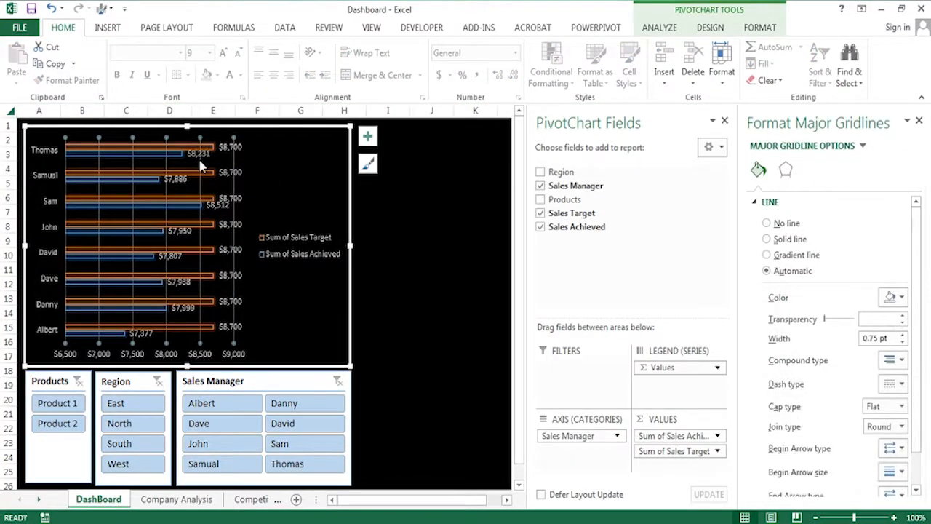
right_click(200, 165)
click(240, 173)
drag(349, 247, 430, 247)
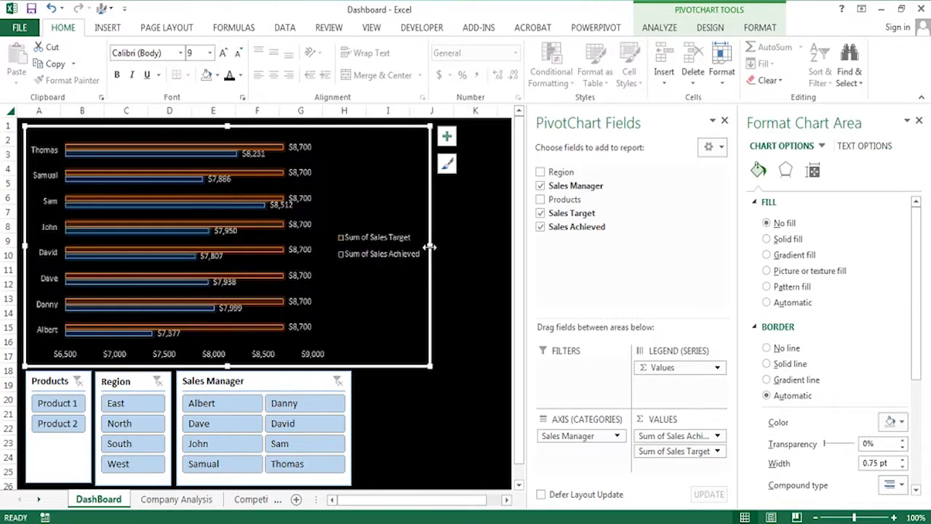
- Test the slicers by filtering Product 2 through East, North, South and West, finishing with Product 1 in the West region
click(117, 404)
click(58, 422)
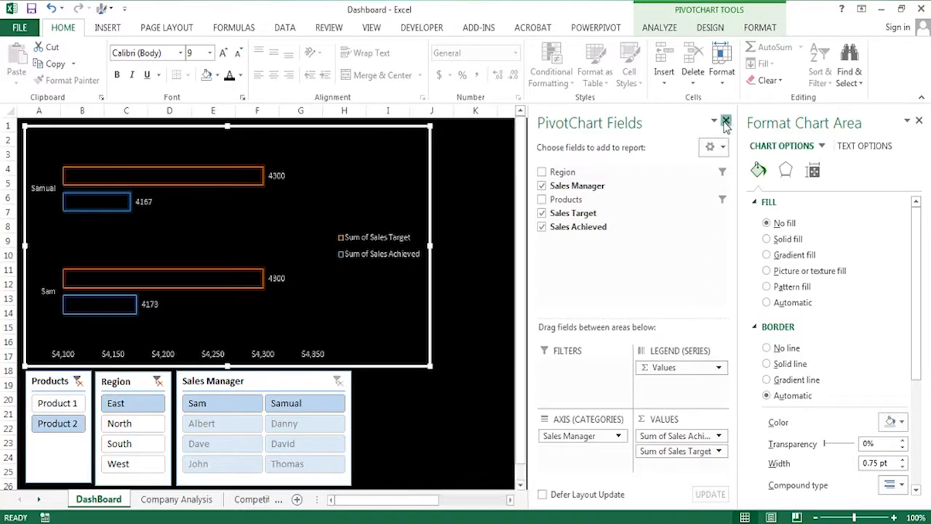
click(562, 197)
click(120, 424)
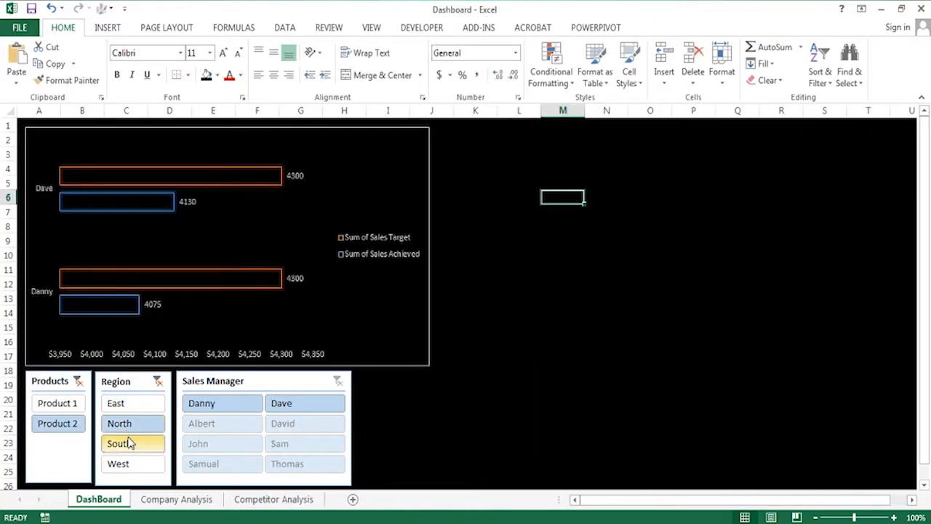
click(123, 443)
click(117, 464)
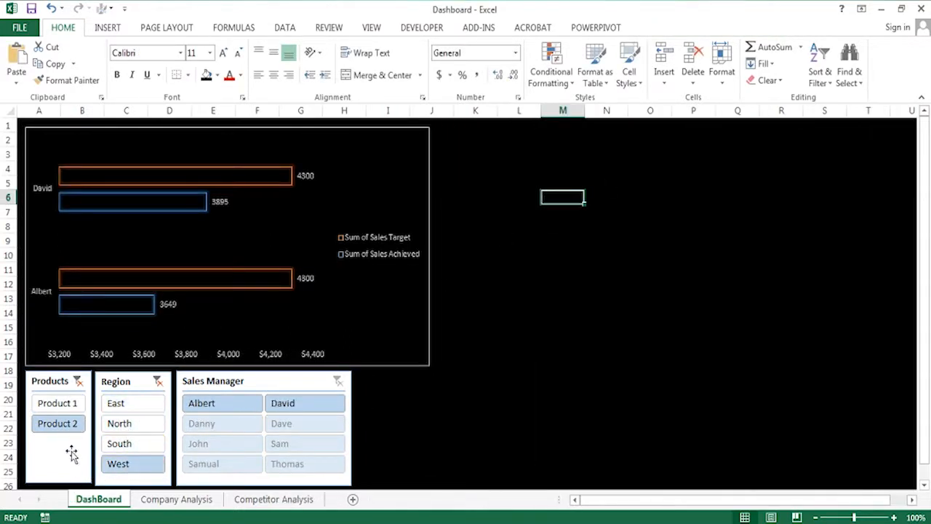
click(70, 407)
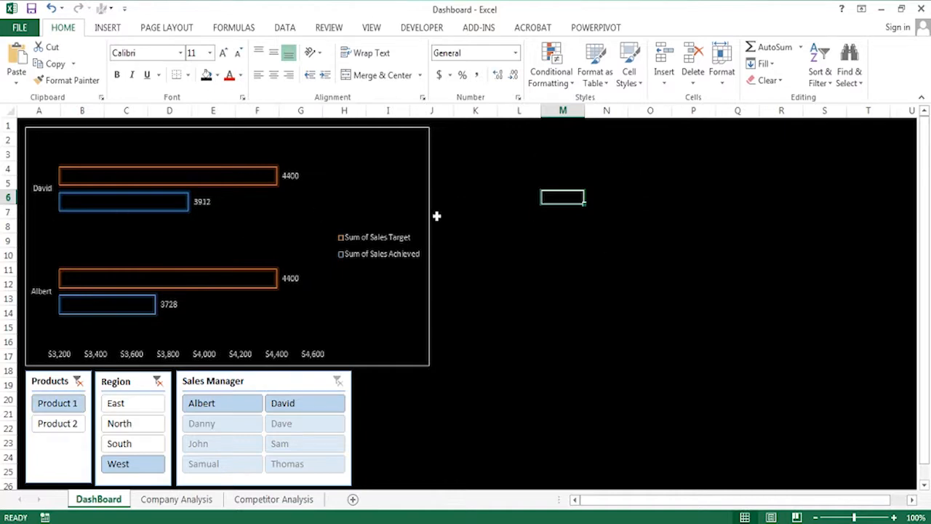
- Move the chart's legend to the upper-right corner of the chart and open the Company Analysis sheet
click(389, 230)
drag(366, 134, 366, 135)
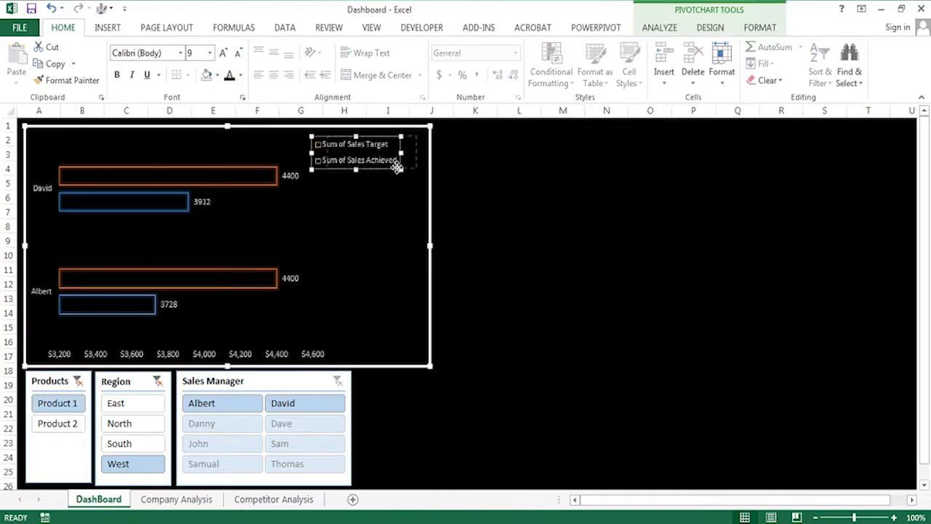
drag(397, 167, 416, 168)
click(466, 255)
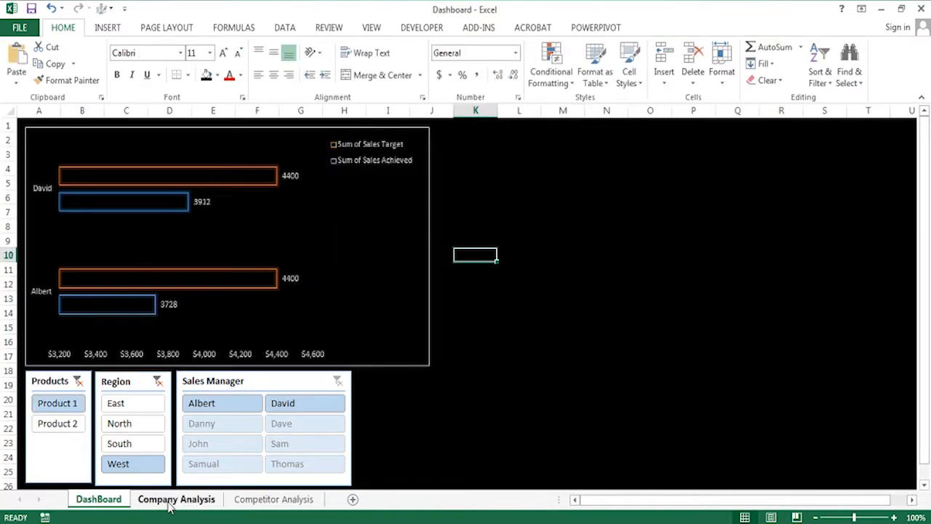
click(169, 502)
- Insert a pie PivotChart from the existing Sales Manager PivotTable and move it below that PivotTable
click(106, 29)
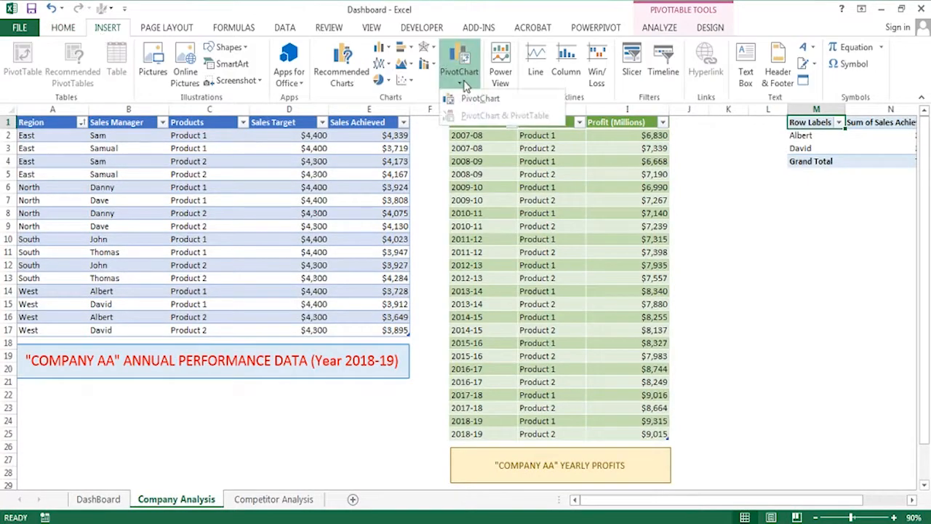
click(461, 62)
click(294, 176)
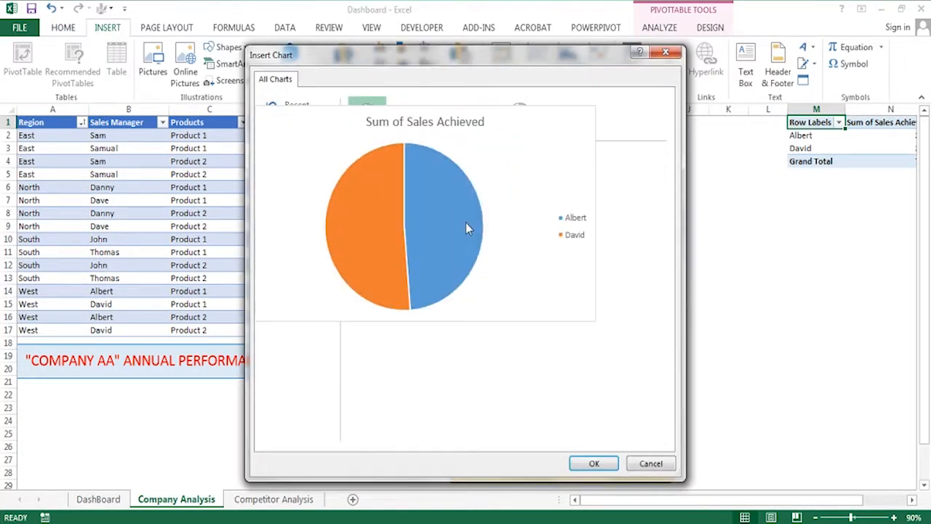
click(593, 464)
drag(570, 218, 667, 211)
click(572, 308)
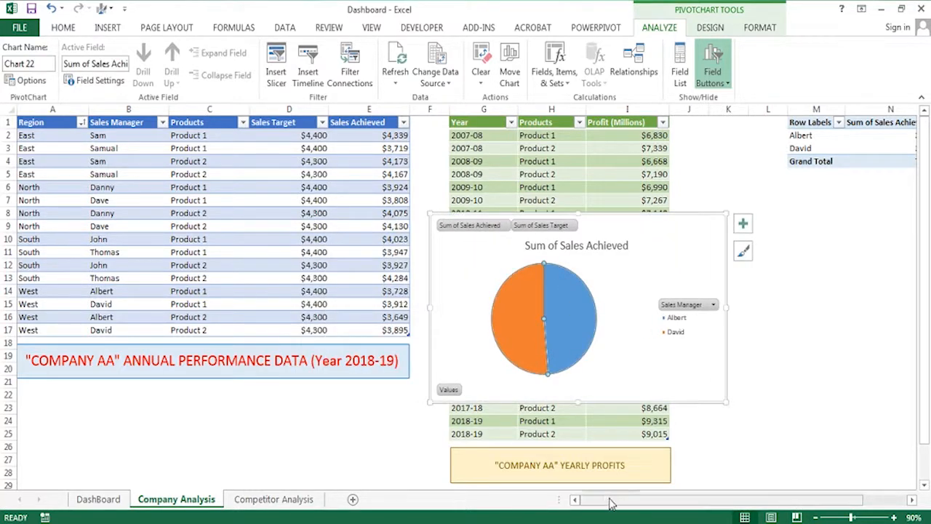
drag(609, 502, 649, 501)
drag(512, 213, 710, 214)
- Hide all field buttons on the pie PivotChart, then cut the chart from the sheet
right_click(609, 228)
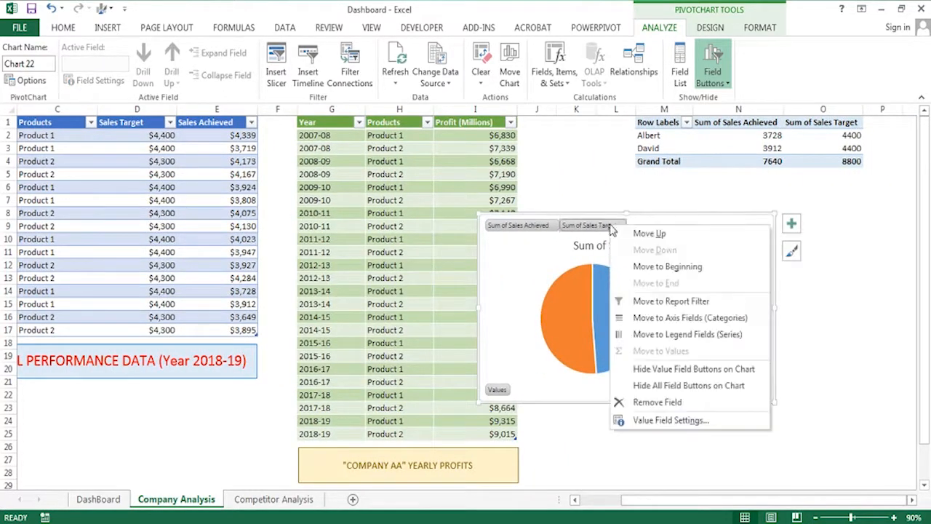
click(663, 385)
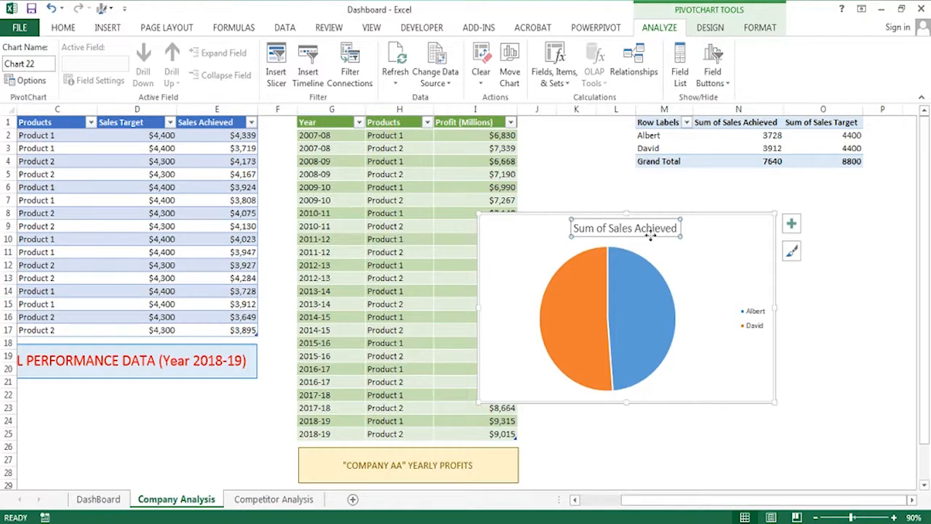
click(666, 214)
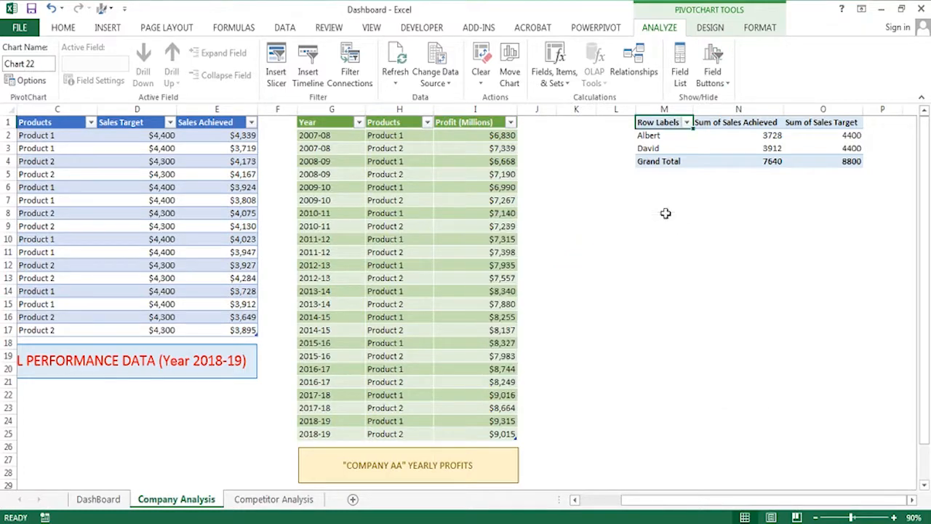
key(ctrl+x)
- Create a PivotTable from the annual performance table (A1:E17), placed in cell M16 of the existing Company Analysis sheet
drag(661, 500, 618, 500)
click(803, 316)
click(107, 28)
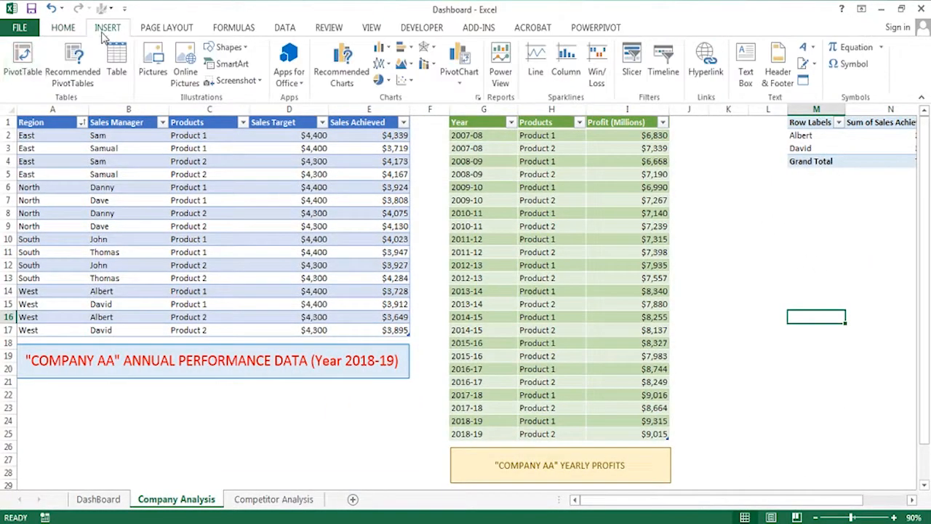
click(22, 62)
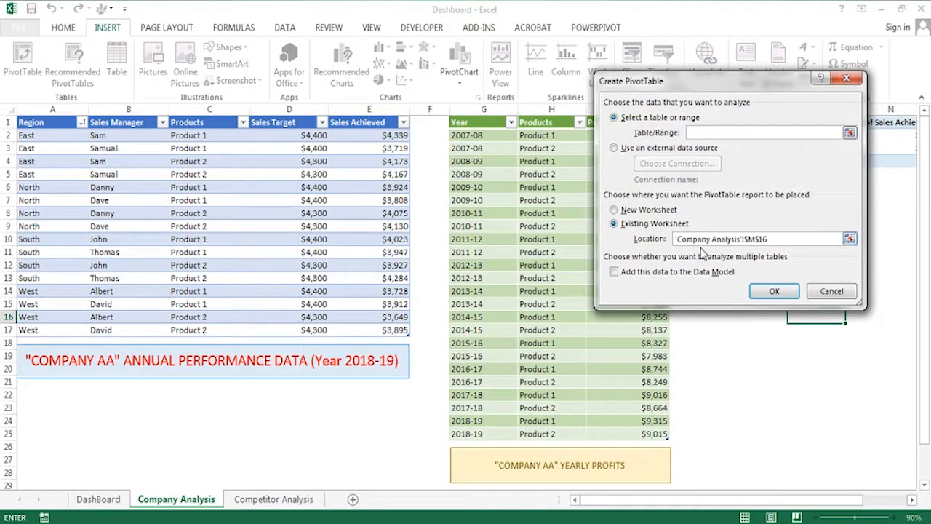
click(848, 133)
drag(29, 125, 380, 330)
click(787, 293)
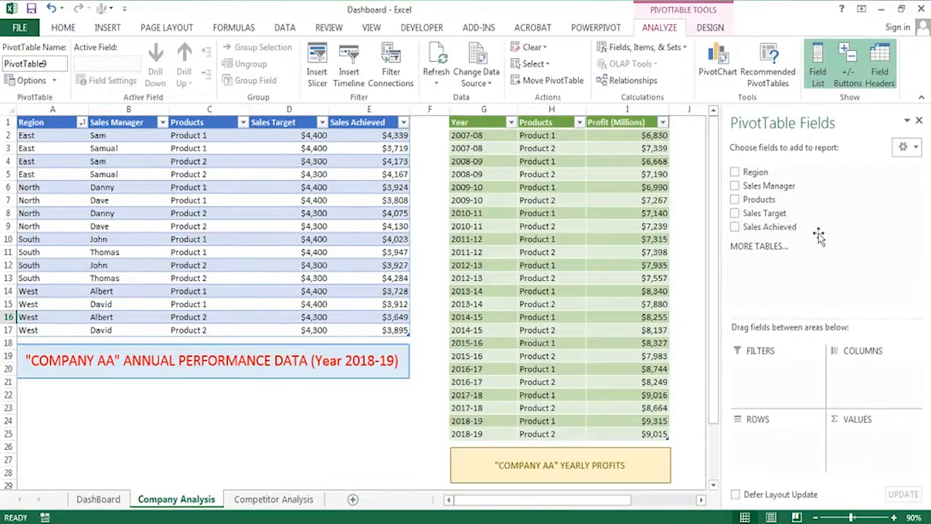
- Add Sales Manager as rows and Sales Achieved as values to the PivotTable, showing the values as % of Column Total
click(764, 226)
click(769, 185)
click(857, 439)
click(851, 421)
click(727, 144)
click(839, 181)
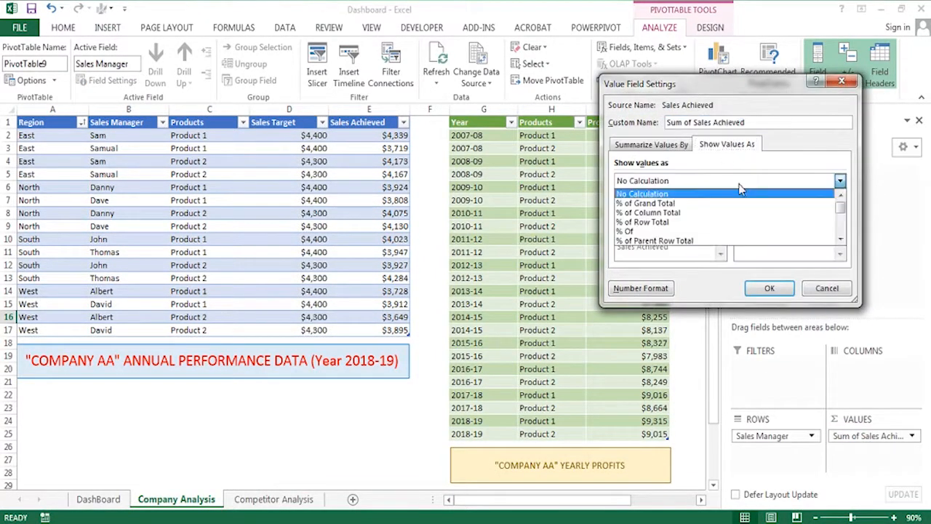
click(648, 215)
click(651, 145)
mouse_move(752, 216)
mouse_down()
mouse_move(753, 226)
mouse_move(753, 215)
mouse_up()
click(743, 147)
click(769, 288)
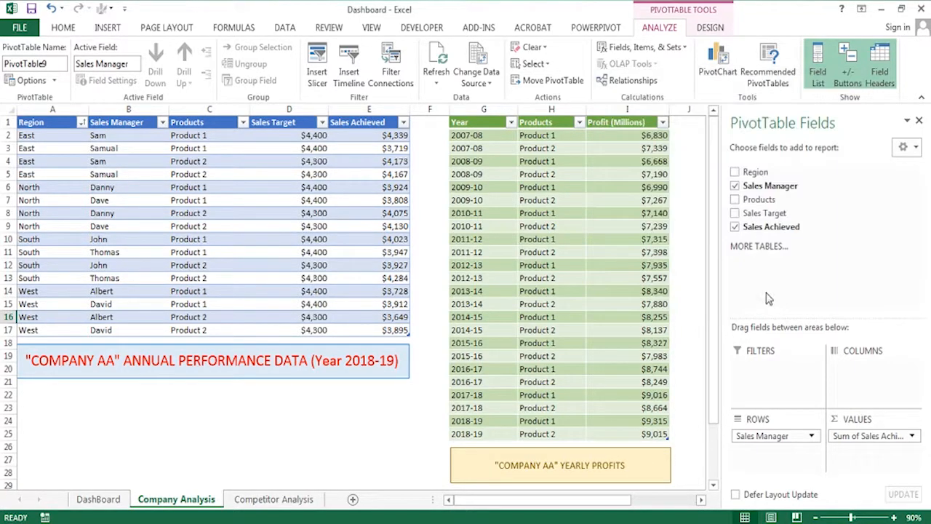
- Insert a pie PivotChart from the PivotTable at M16 that shows each sales manager's percentage of Sales Achieved
drag(620, 500, 675, 502)
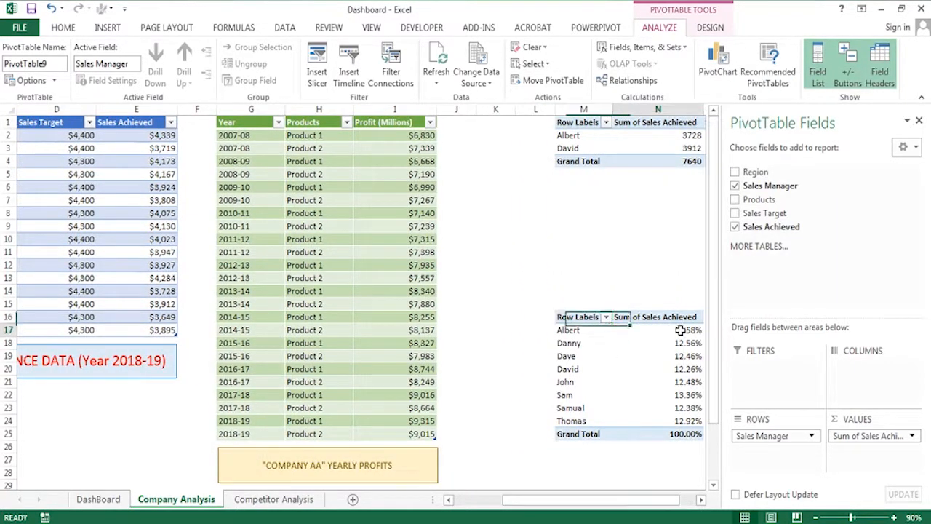
drag(681, 330, 692, 421)
click(528, 303)
click(581, 317)
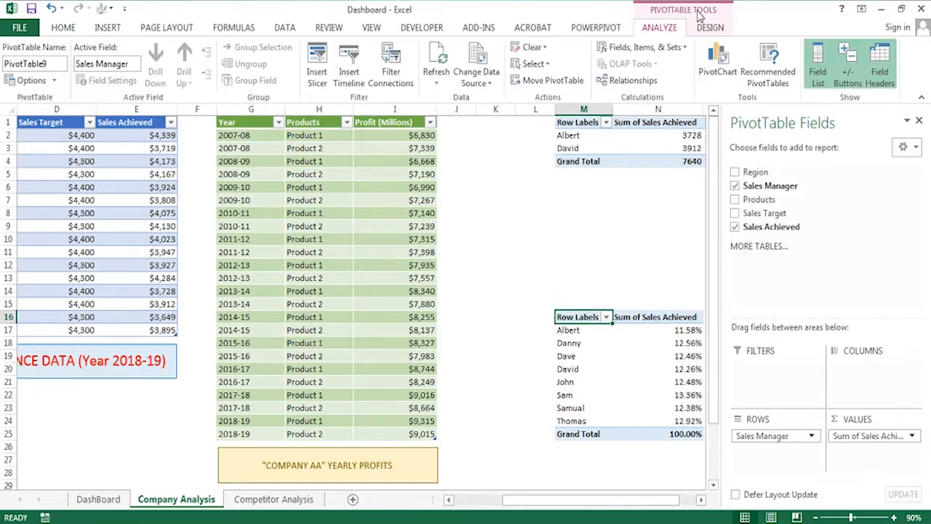
click(718, 69)
click(288, 173)
mouse_move(432, 221)
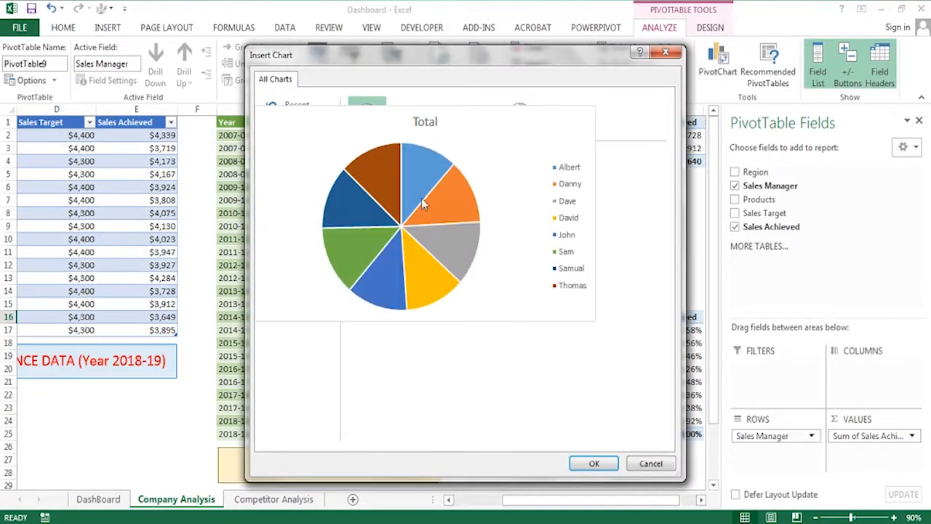
key(Return)
- Hide all field buttons on the new pie PivotChart and delete its title
right_click(289, 232)
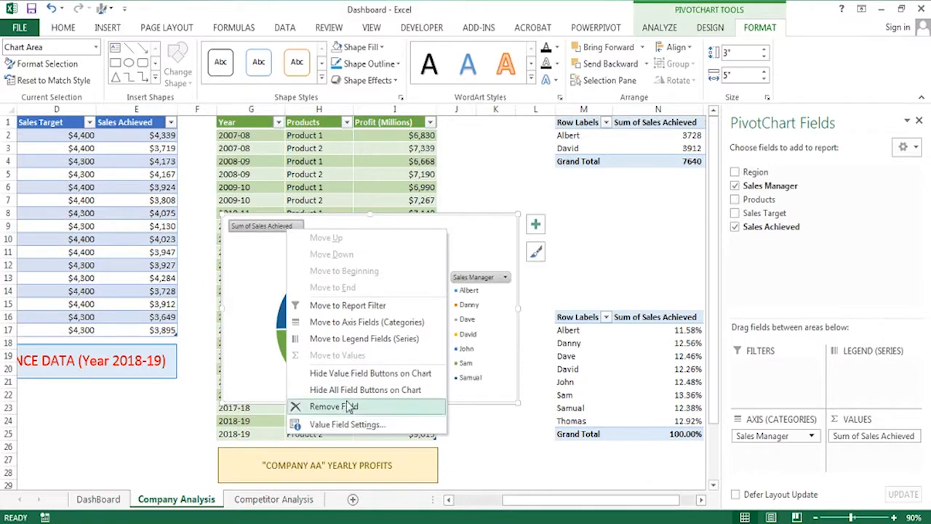
click(320, 386)
right_click(369, 243)
click(401, 246)
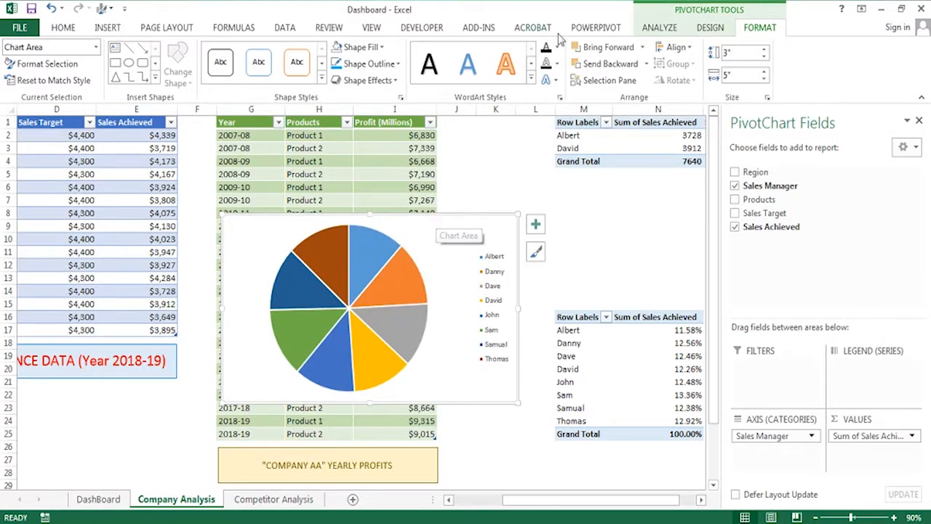
- Apply the chart style with a blue background, white slices and name and percentage labels to the pie chart
click(709, 28)
click(59, 76)
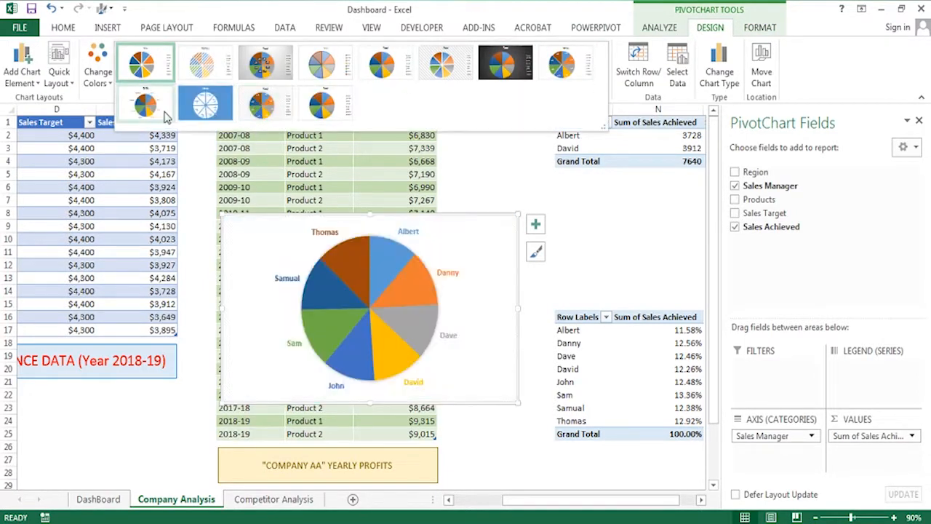
click(211, 108)
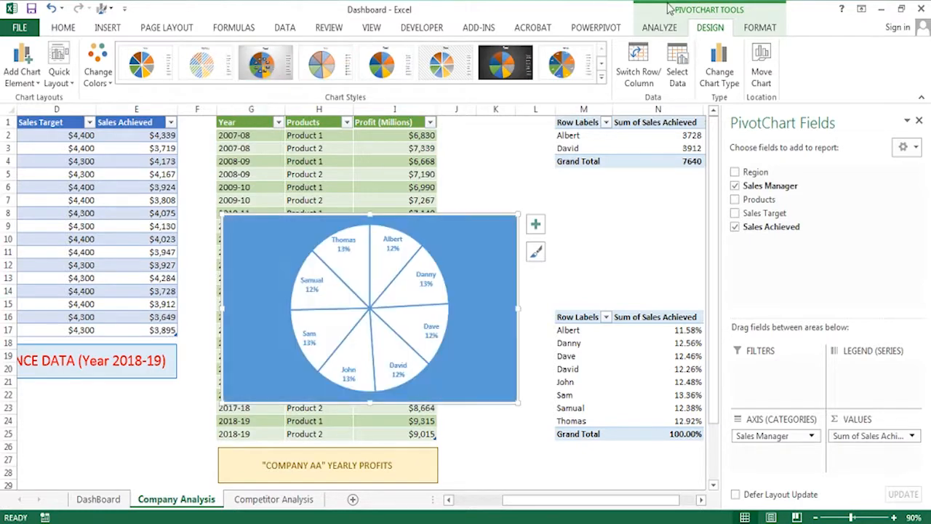
- Change the pie PivotChart to a doughnut and apply the chart style with a grey gradient background and dark label boxes
click(719, 67)
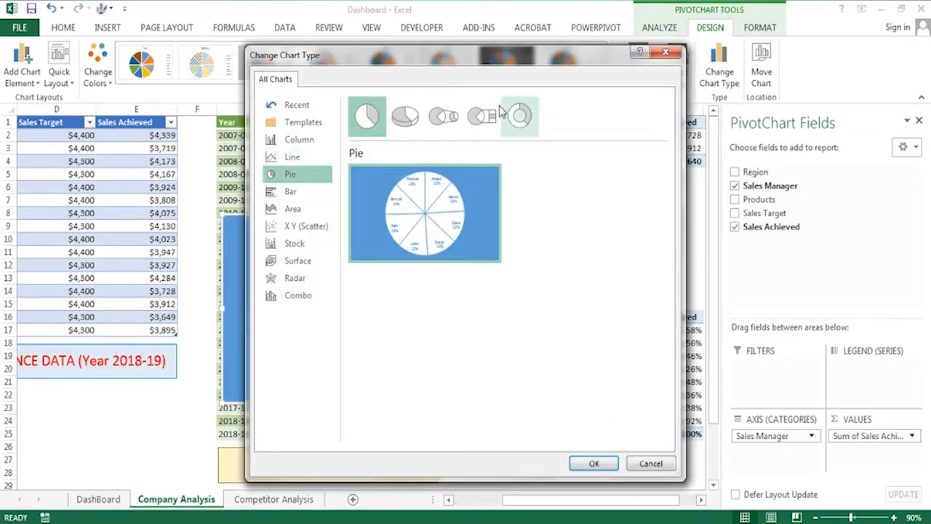
click(519, 116)
click(593, 464)
click(602, 77)
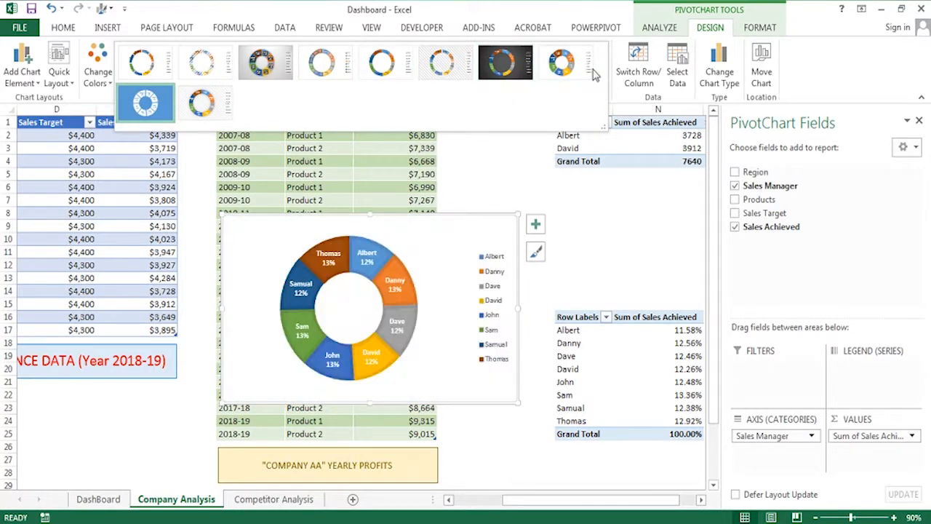
click(267, 67)
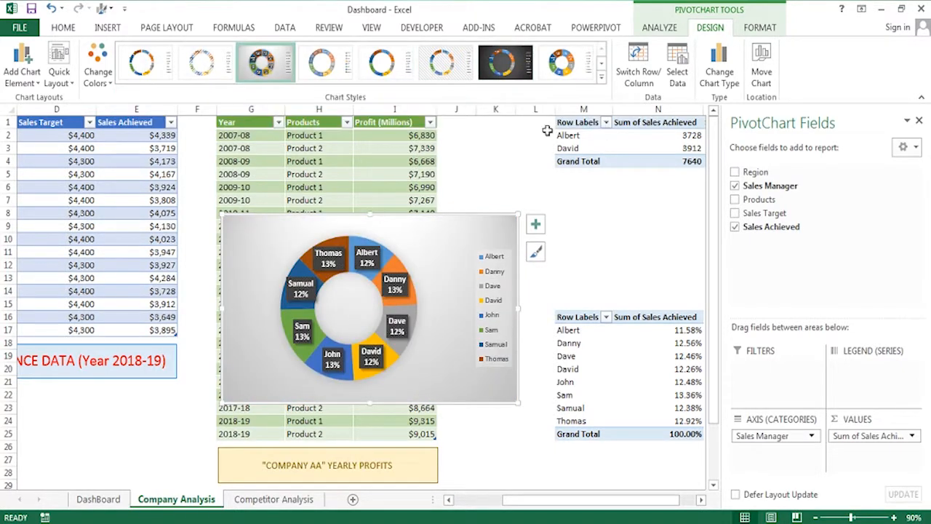
- Cut the doughnut chart, paste it into the DashBoard sheet and place it directly beside the sales bar chart
right_click(488, 217)
click(525, 202)
click(98, 499)
right_click(502, 152)
click(540, 217)
drag(675, 170, 615, 157)
- Set the doughnut chart's area to no outline and no fill
right_click(629, 131)
click(674, 89)
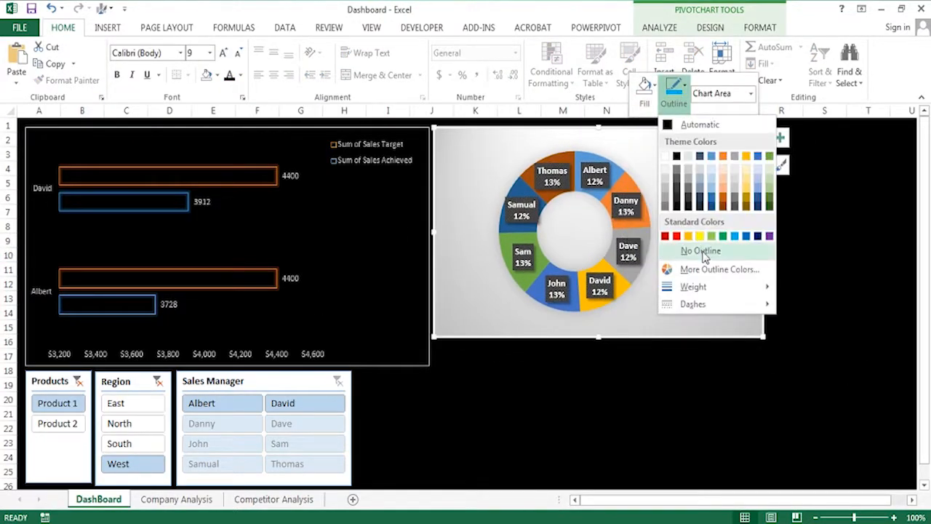
click(686, 249)
click(647, 89)
click(664, 250)
- Format the doughnut chart's data labels with no fill and no border line
right_click(597, 182)
click(692, 300)
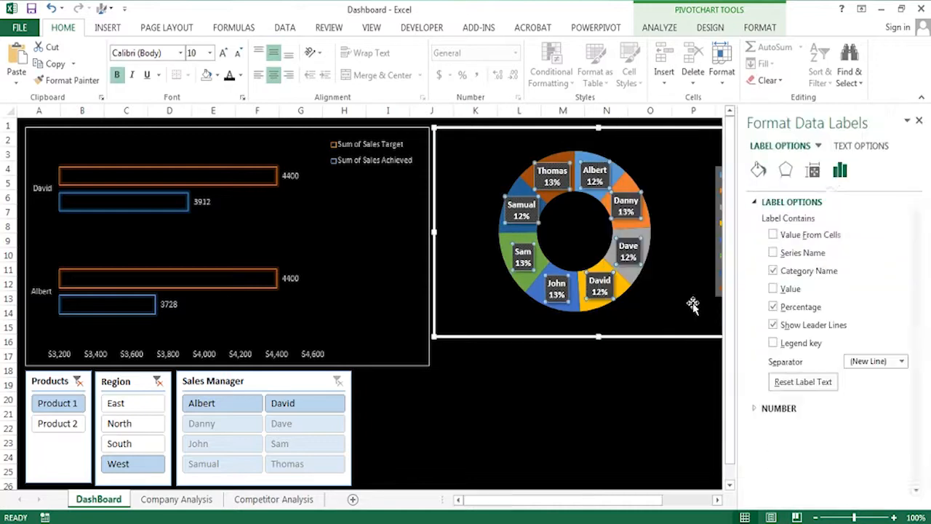
click(779, 223)
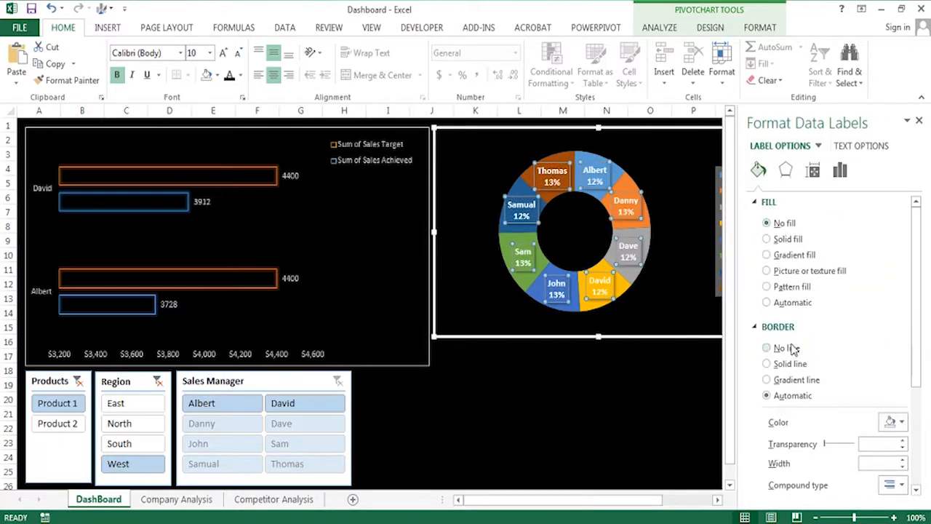
click(790, 351)
- Move the doughnut chart partly over the bar chart and give its legend yellow text and no fill
click(623, 339)
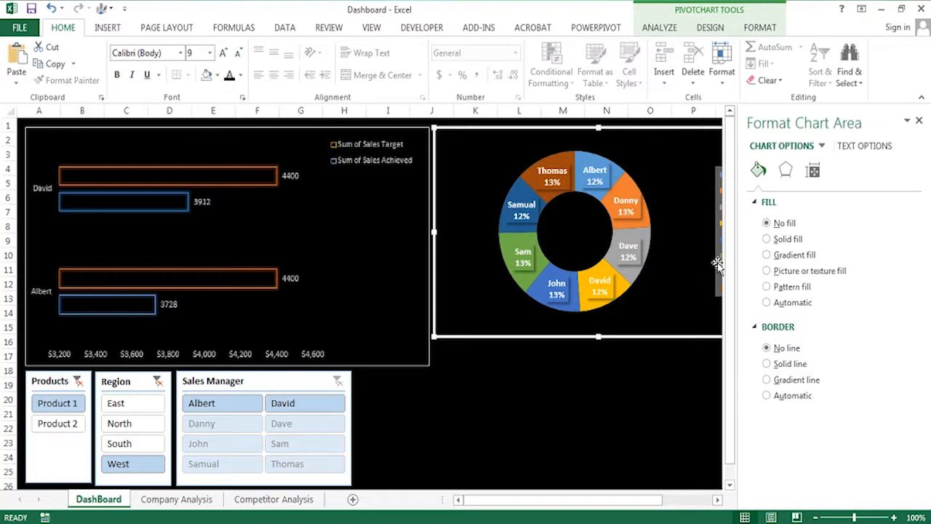
click(716, 256)
drag(589, 333, 478, 348)
click(611, 245)
click(240, 75)
click(228, 123)
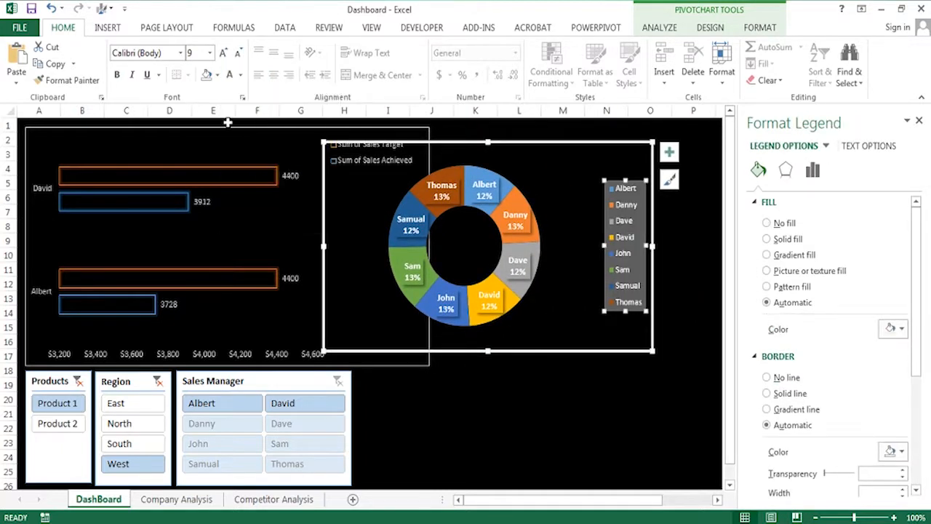
click(240, 75)
click(267, 206)
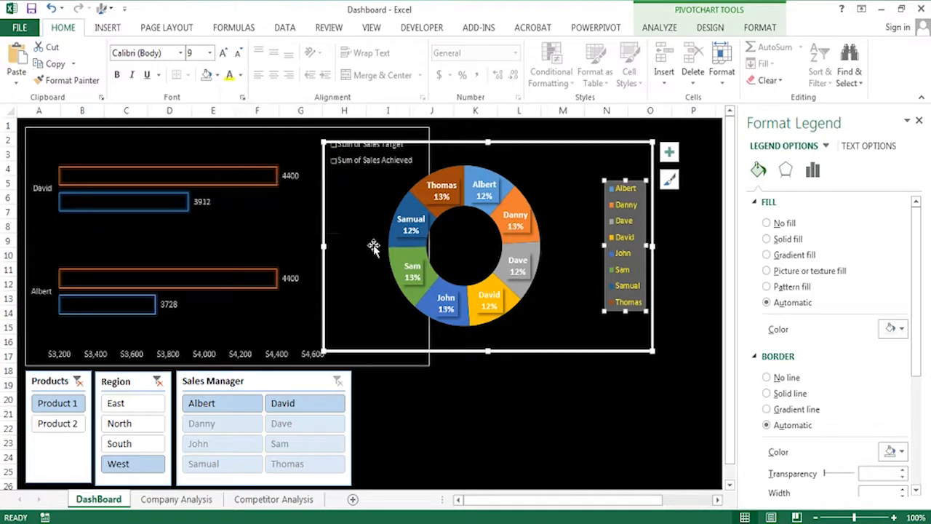
click(784, 224)
- Set the sales bar chart's border to no line
click(610, 144)
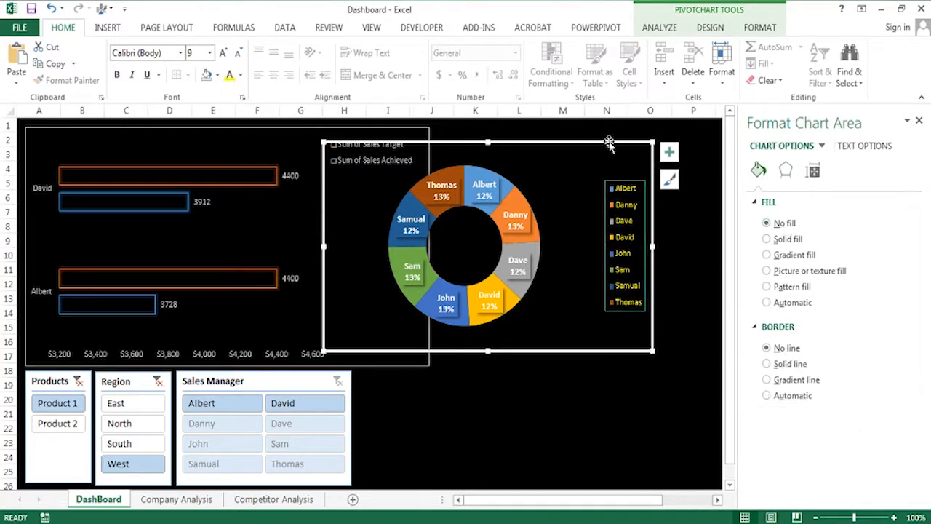
click(235, 127)
click(786, 348)
- Move the doughnut chart further over the bar chart's empty area and bring its legend closer to the ring
click(578, 294)
drag(535, 350, 463, 368)
click(531, 299)
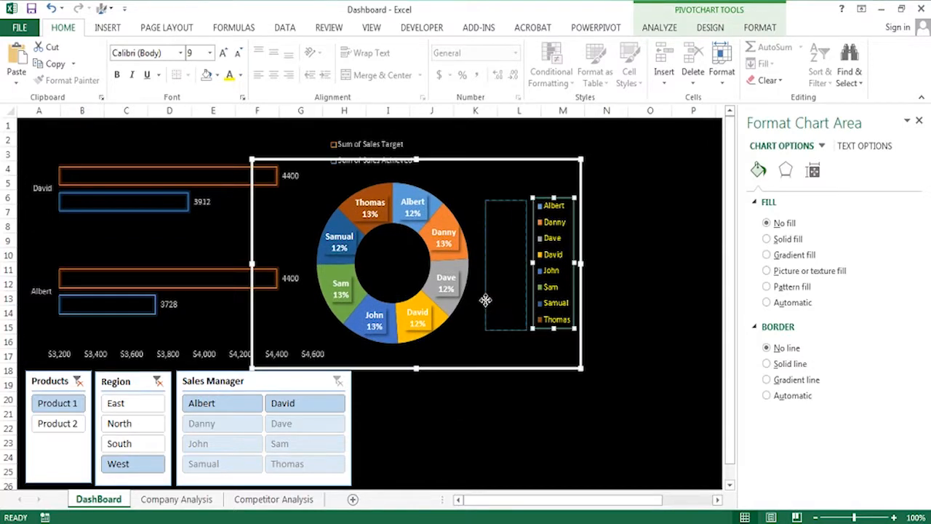
drag(485, 299, 485, 300)
click(583, 315)
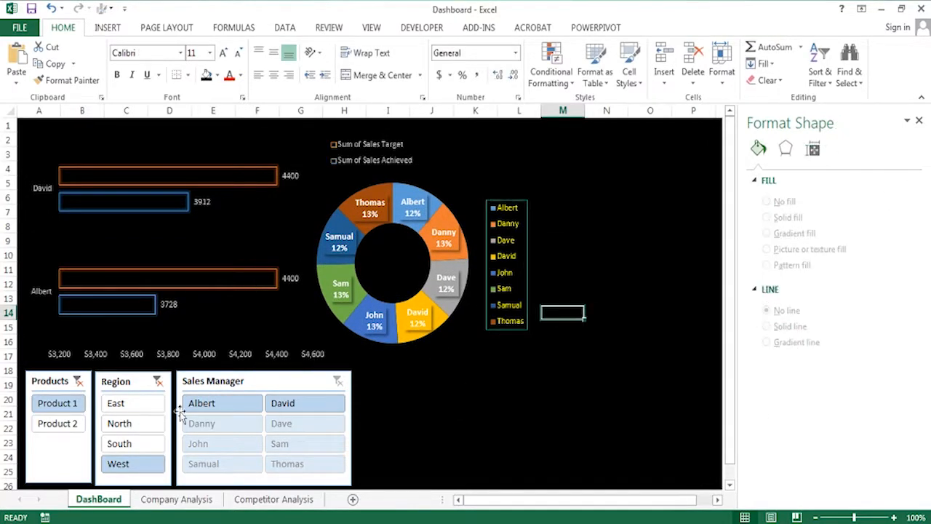
- Filter the dashboard to the East region and check whether the doughnut chart responds to the slicer
click(143, 409)
click(425, 286)
click(476, 160)
click(660, 28)
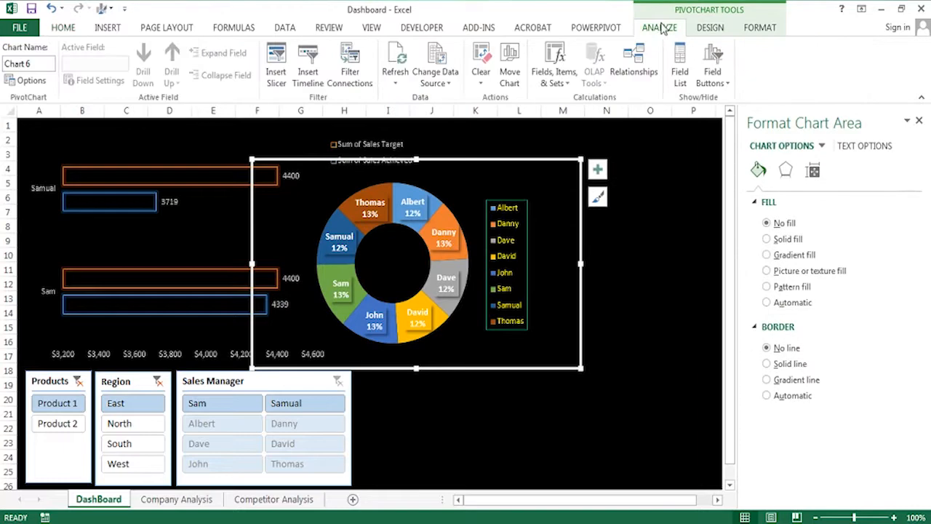
- Connect the Products slicer to PivotTable9 through its report connections
click(48, 374)
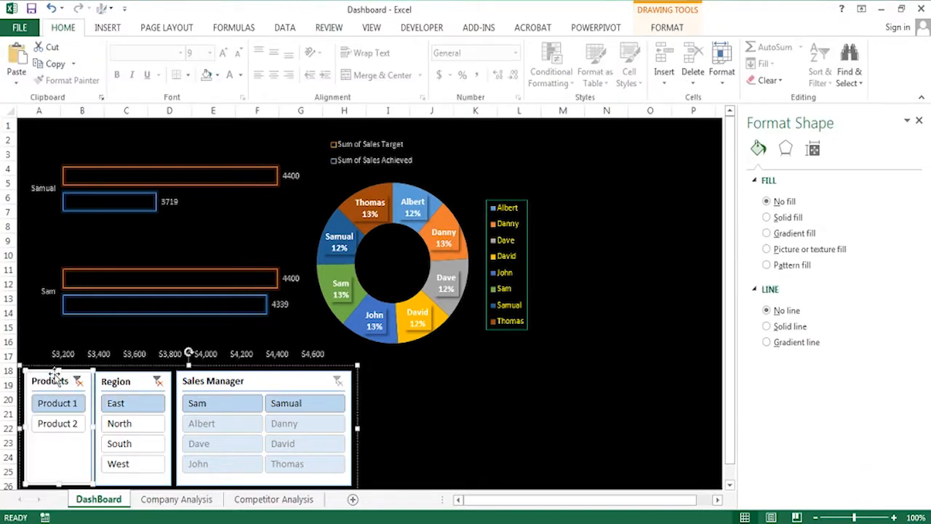
click(48, 375)
click(661, 28)
click(102, 72)
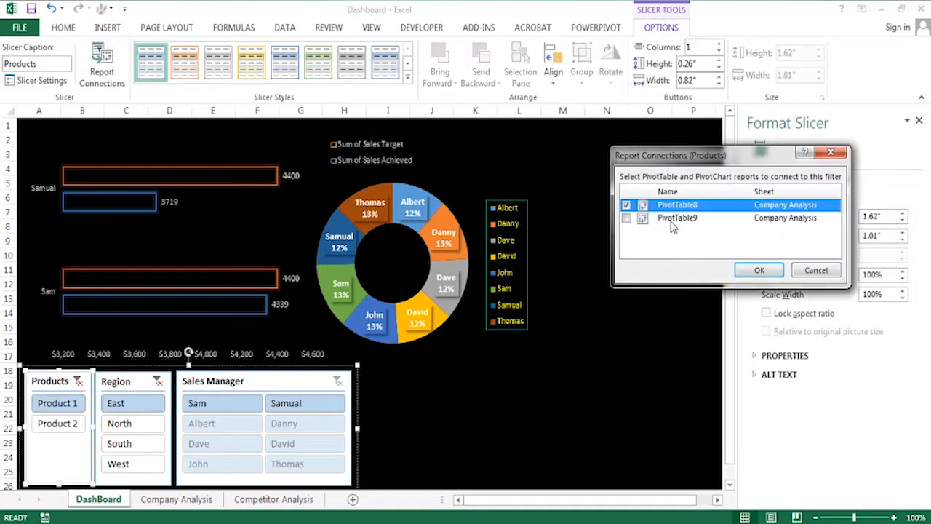
click(625, 217)
click(759, 270)
- Test the slicers by filtering to Product 2 and trying the North and South regions
click(64, 423)
click(120, 424)
click(141, 444)
- Connect the Region and Sales Manager slicers to PivotTable9 and filter the dashboard to the East region
right_click(127, 388)
click(182, 242)
click(627, 218)
click(758, 269)
click(248, 381)
click(109, 86)
click(625, 218)
click(758, 270)
click(133, 411)
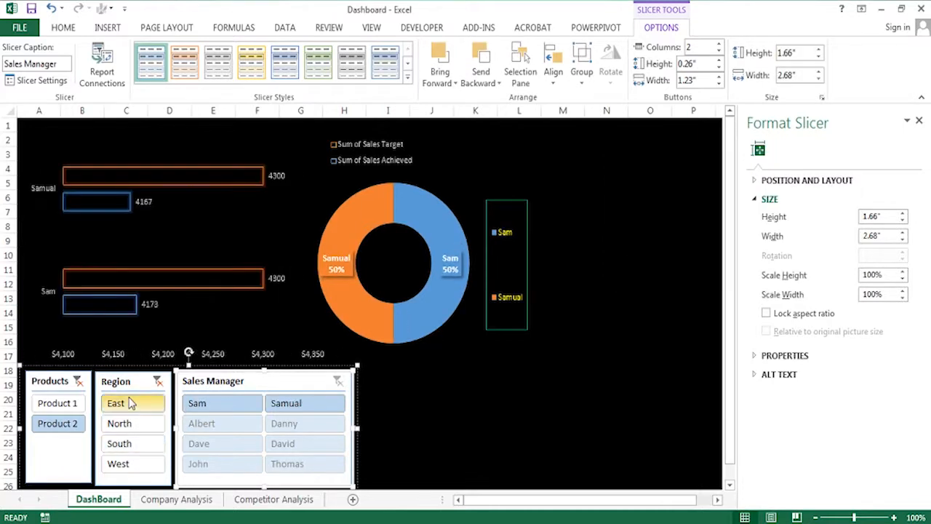
- Show the doughnut's data labels with category name, value and percentage, and set its series border to no line
click(428, 210)
click(597, 170)
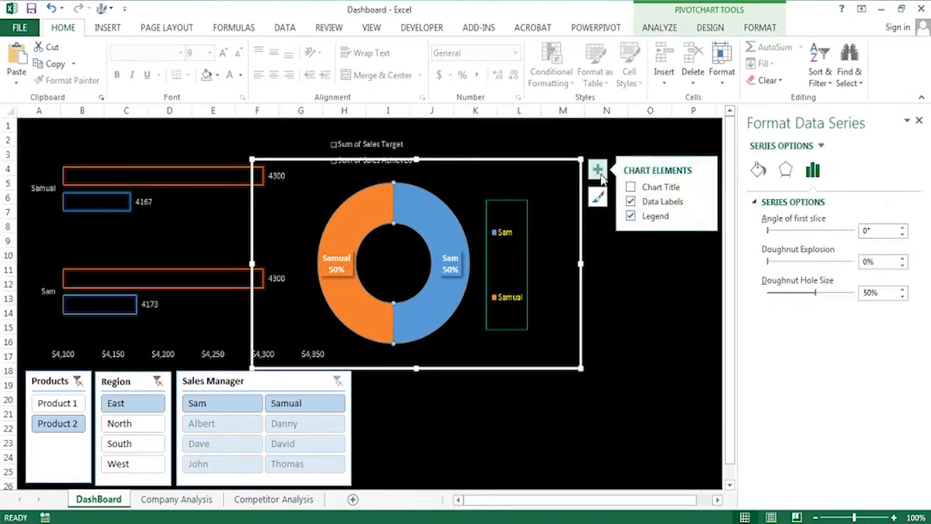
click(703, 201)
click(750, 222)
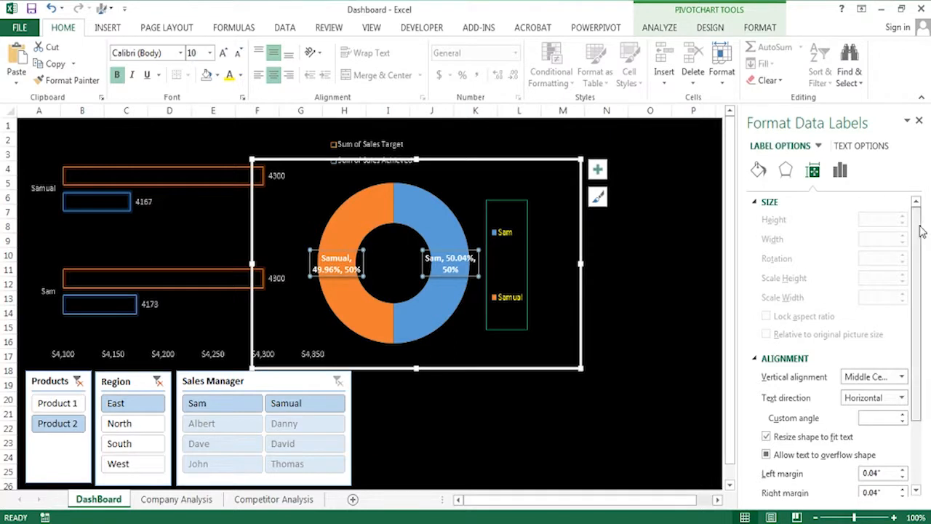
click(758, 170)
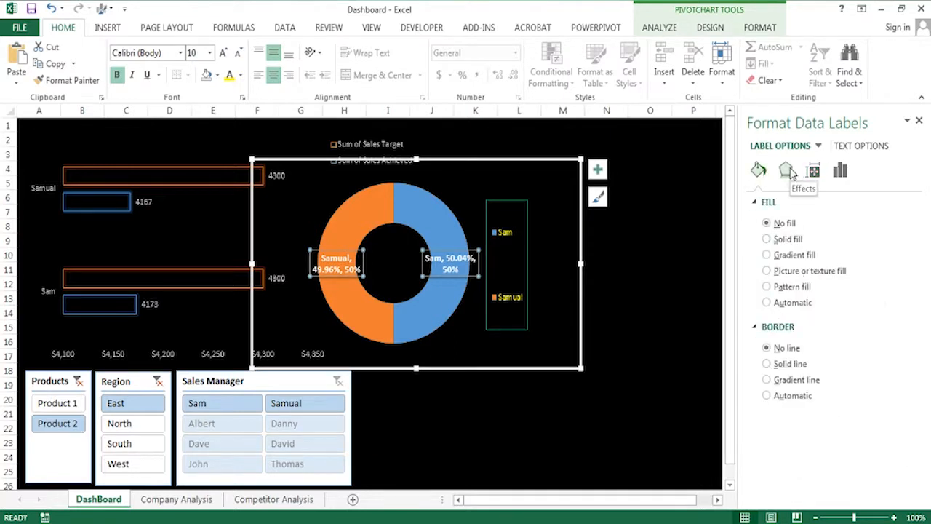
click(437, 213)
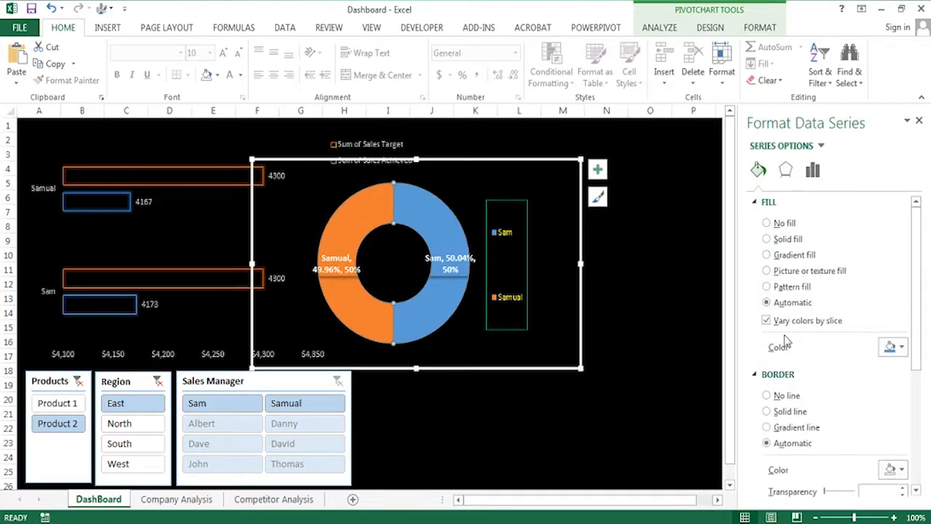
click(768, 396)
- Select all four regions in the Region slicer and remove the percentage from the doughnut chart's data labels
click(117, 422)
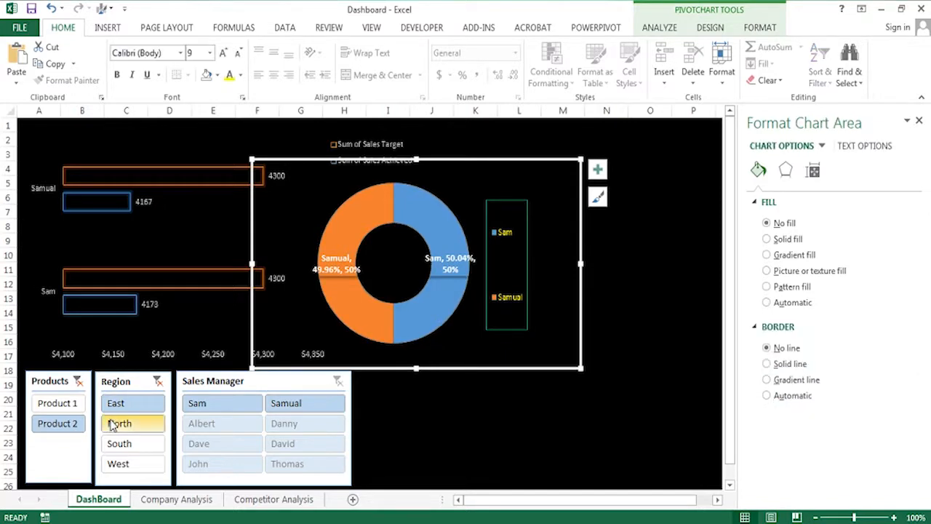
drag(115, 403, 129, 467)
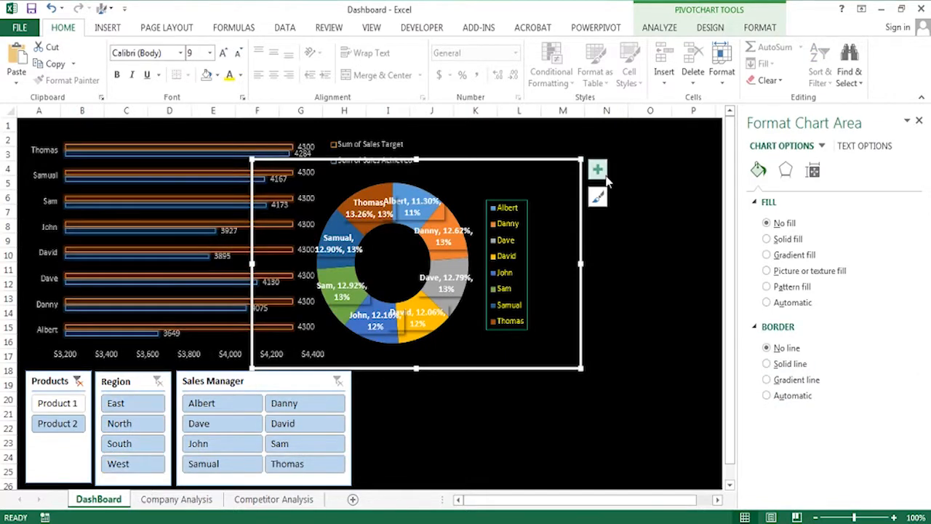
click(856, 149)
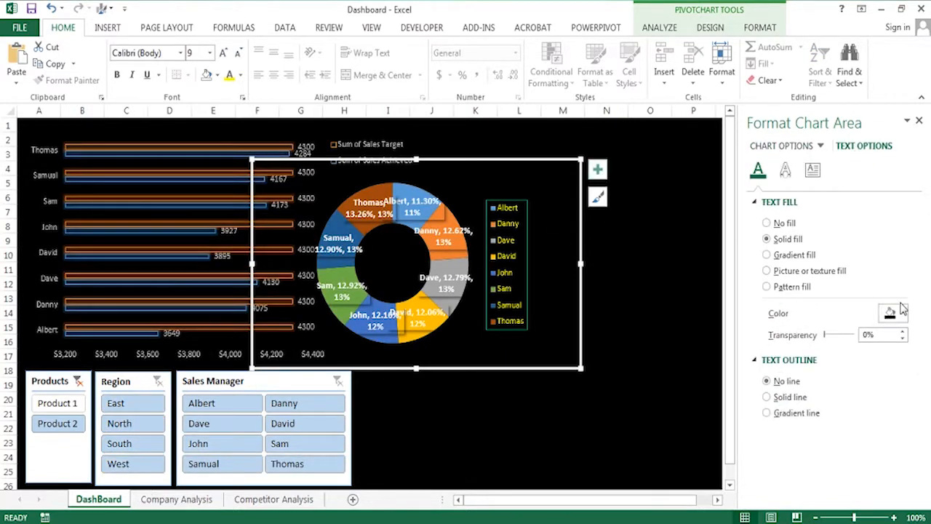
click(457, 234)
click(812, 170)
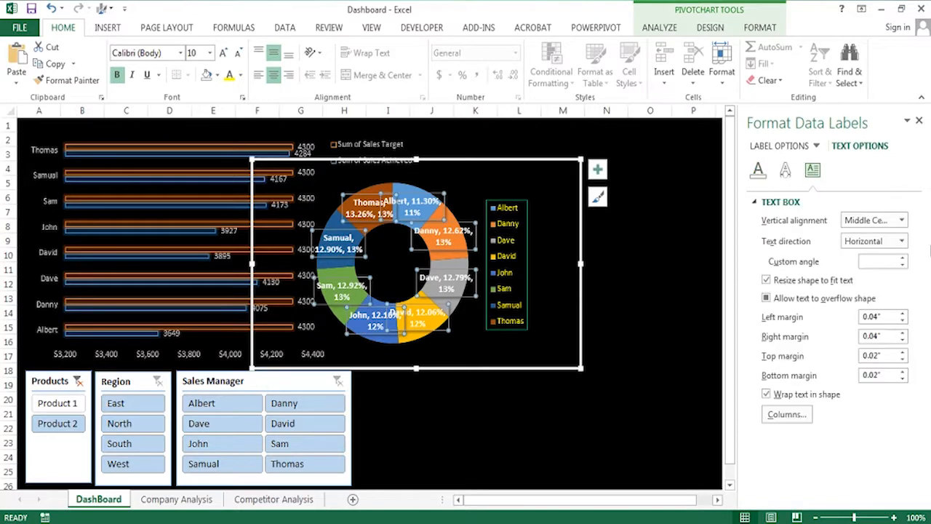
click(758, 169)
click(786, 170)
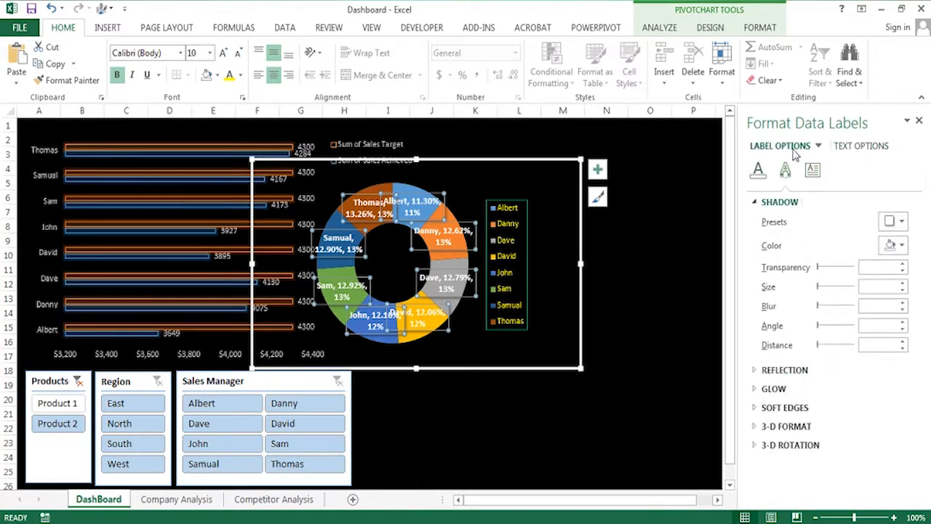
click(789, 146)
click(773, 307)
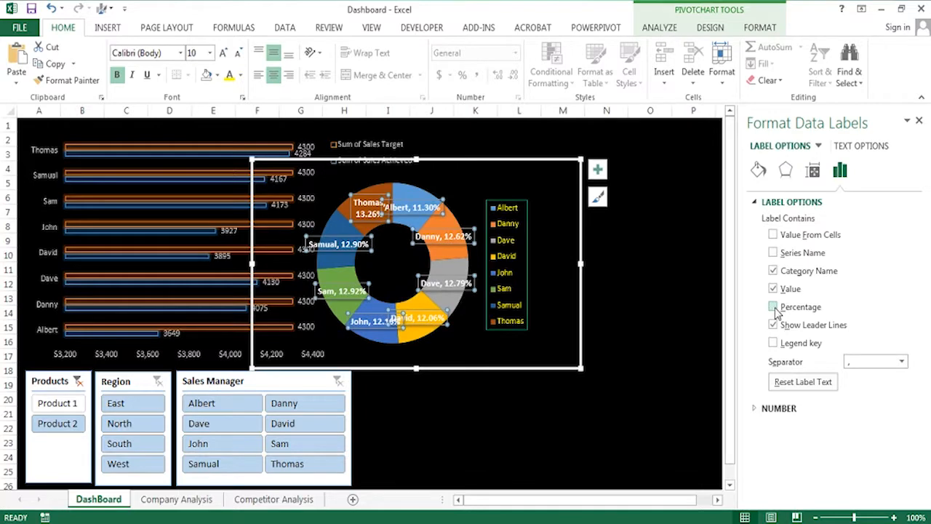
- Move the doughnut chart slightly right and up, away from the bar chart, and close the formatting pane
click(480, 161)
drag(565, 307, 603, 295)
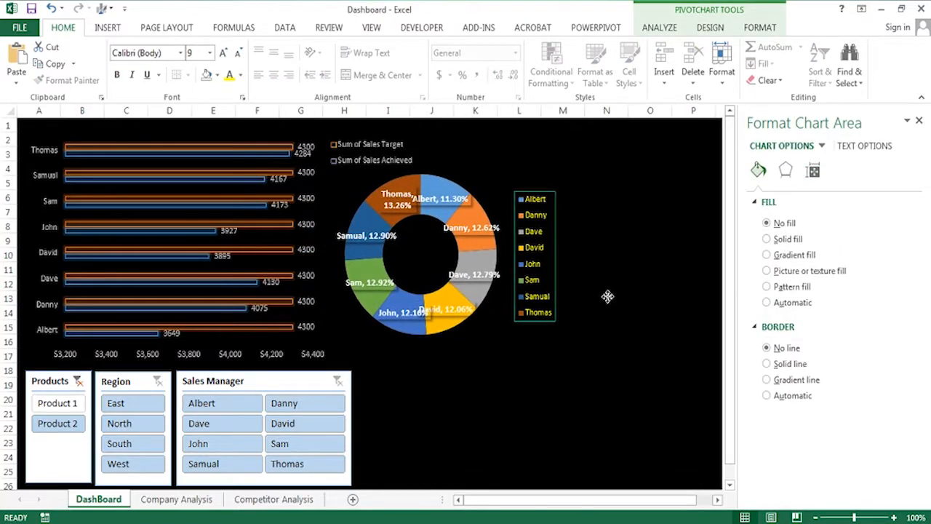
click(530, 380)
click(919, 121)
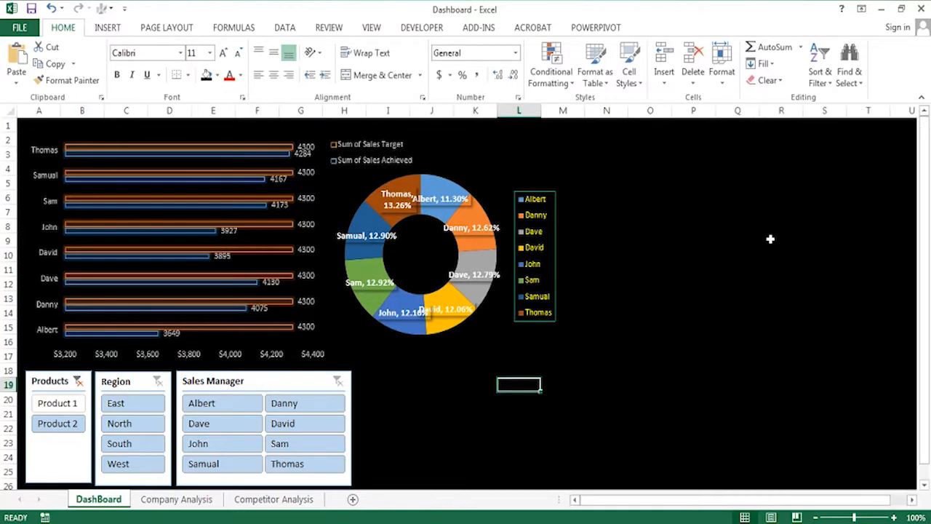
- Test both charts by switching between Product 1 and Product 2 and the North, East and South regions
click(58, 402)
click(63, 425)
click(115, 424)
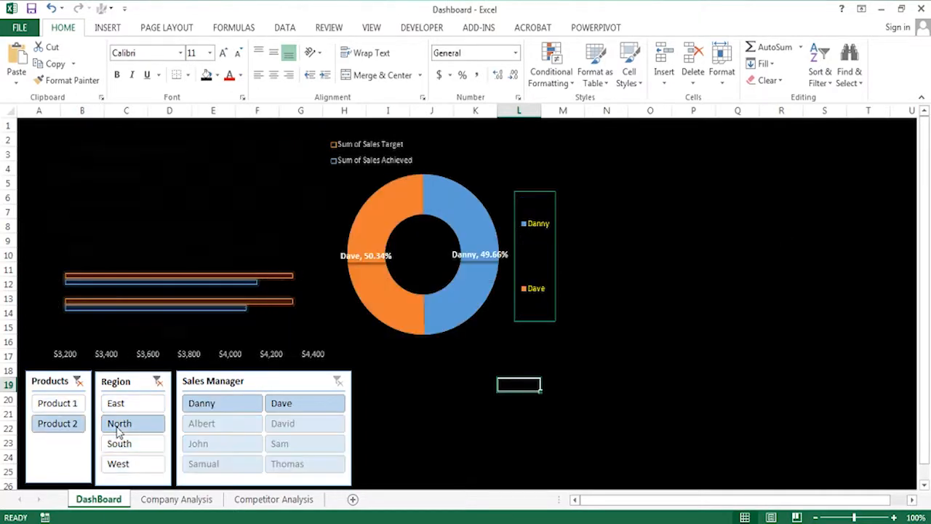
click(143, 409)
click(141, 426)
click(143, 442)
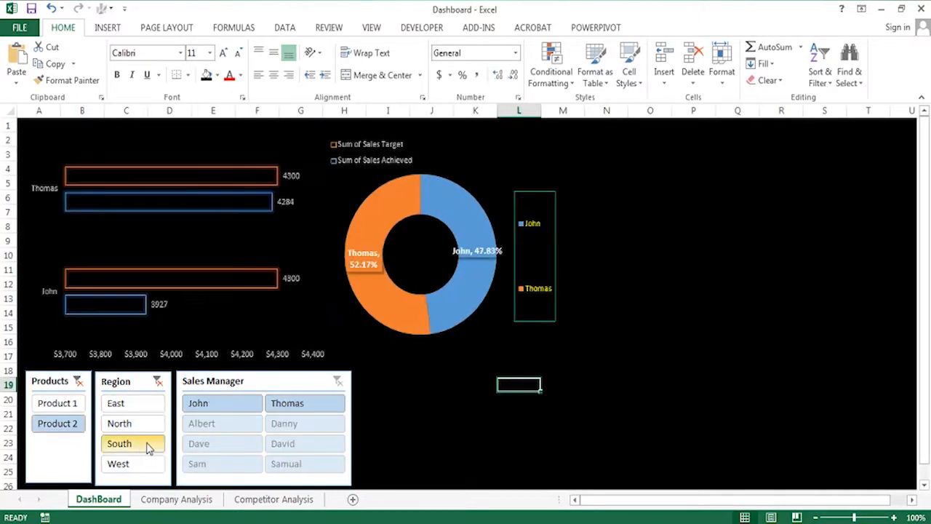
- Remove the outline from the doughnut chart's legend and filter the dashboard to Product 1
right_click(523, 190)
click(569, 151)
click(581, 309)
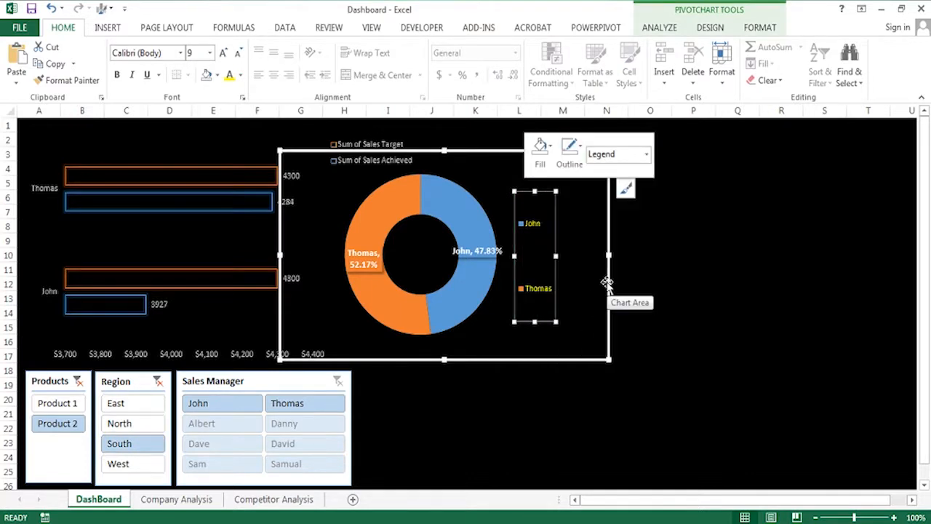
click(607, 284)
click(557, 403)
click(61, 406)
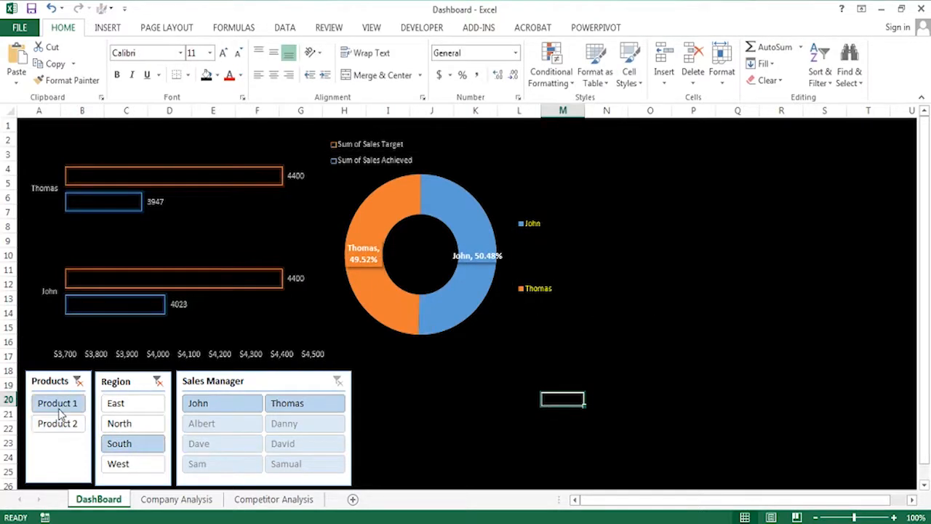
- Set the doughnut chart's data labels to 11-point white text
click(363, 255)
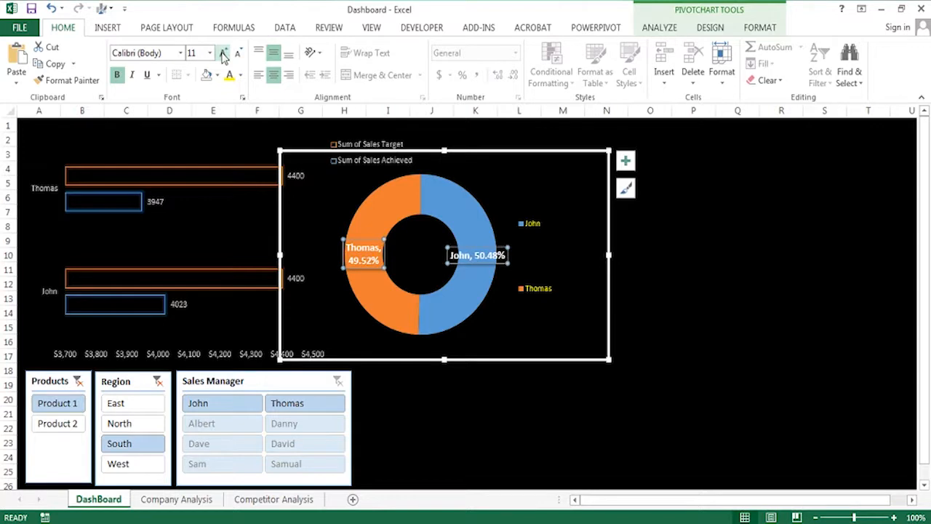
click(240, 75)
click(230, 120)
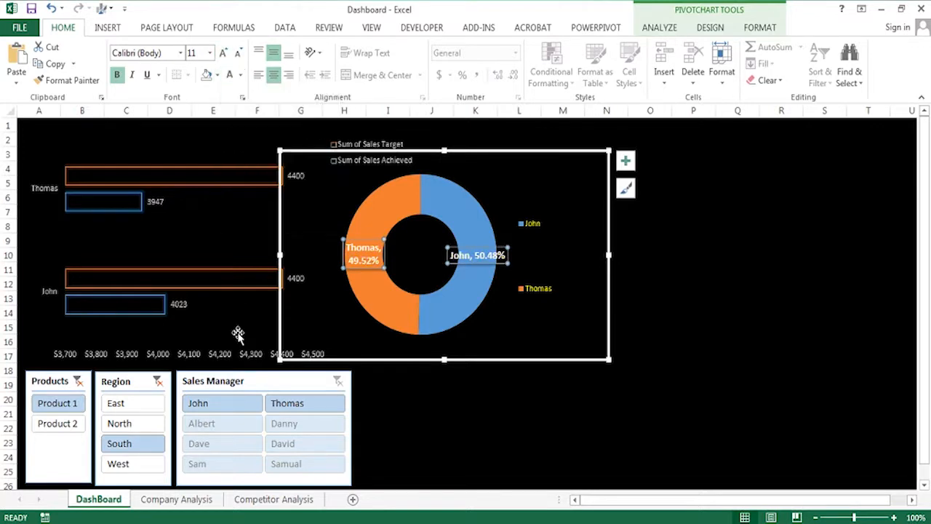
- Place the Sales Achieved data labels at the inside end of their bars and format them as currency with 0 decimal places
right_click(193, 304)
click(248, 455)
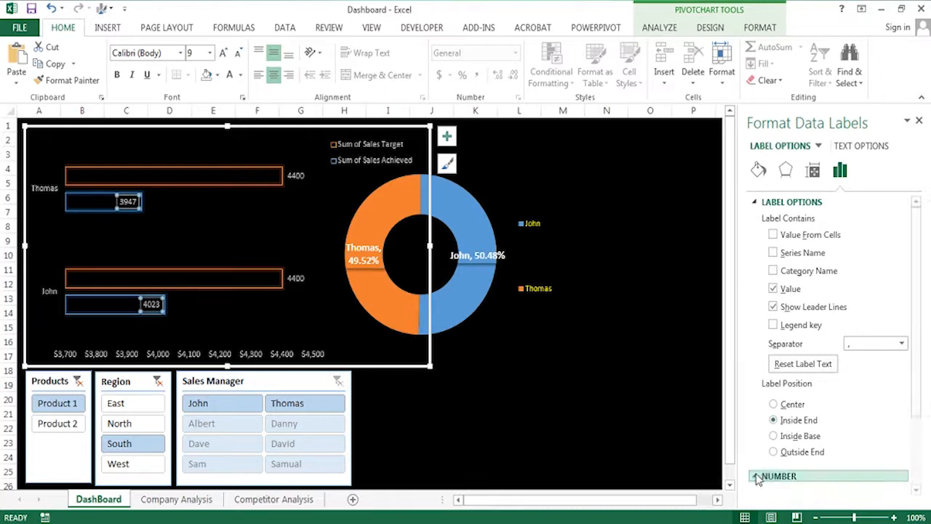
click(778, 475)
click(829, 410)
click(786, 272)
double_click(851, 419)
text(0)
click(855, 400)
click(855, 405)
- Move the doughnut chart slightly right, away from the bar chart's Sales Target labels
click(313, 189)
click(273, 276)
click(437, 342)
drag(421, 359, 445, 359)
- Place the Sales Target data labels at the inside end and format them as currency with 0 decimal places
click(295, 275)
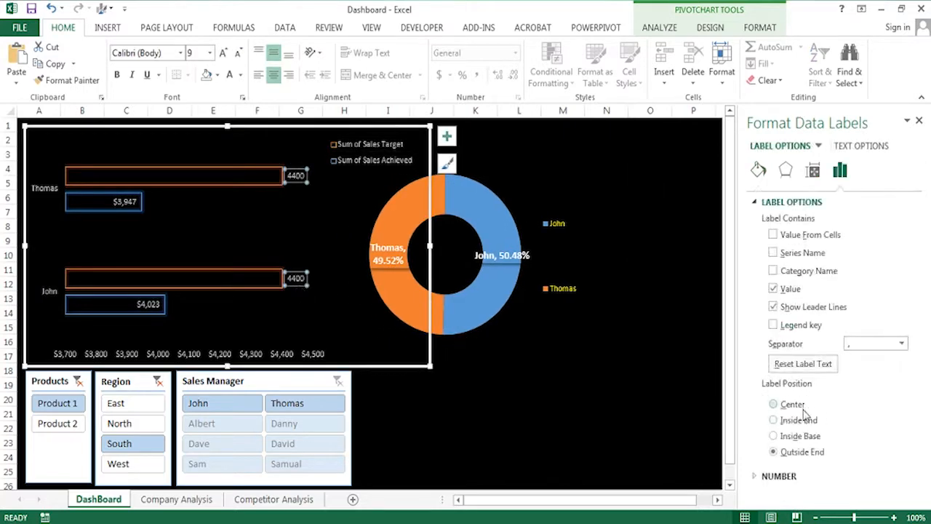
click(799, 420)
scroll(920, 389, down, 3)
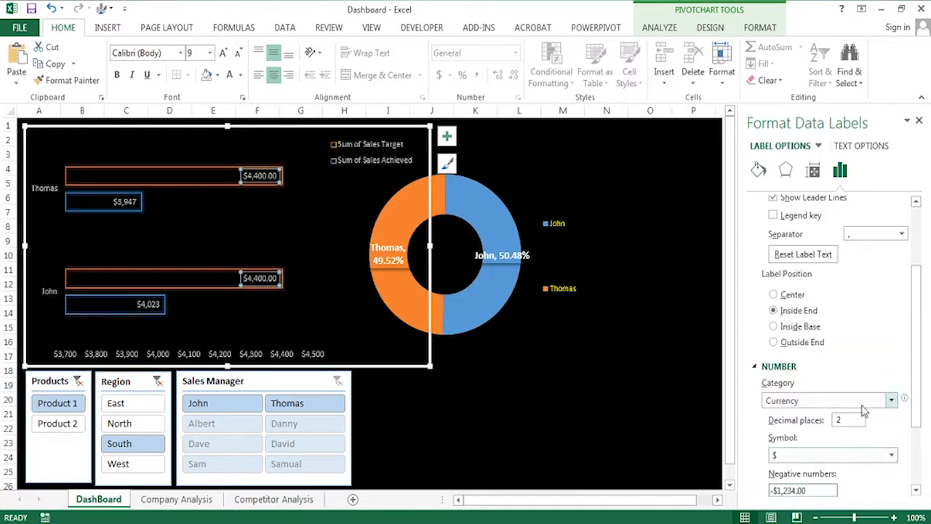
text(0)
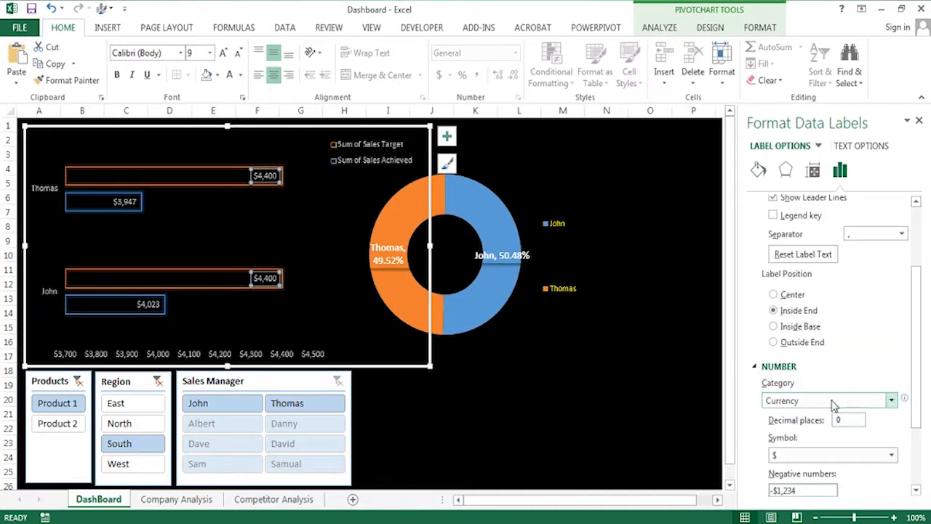
- Color the bar chart's legend and sales manager axis text yellow
click(406, 368)
click(348, 158)
click(241, 75)
click(267, 204)
click(50, 294)
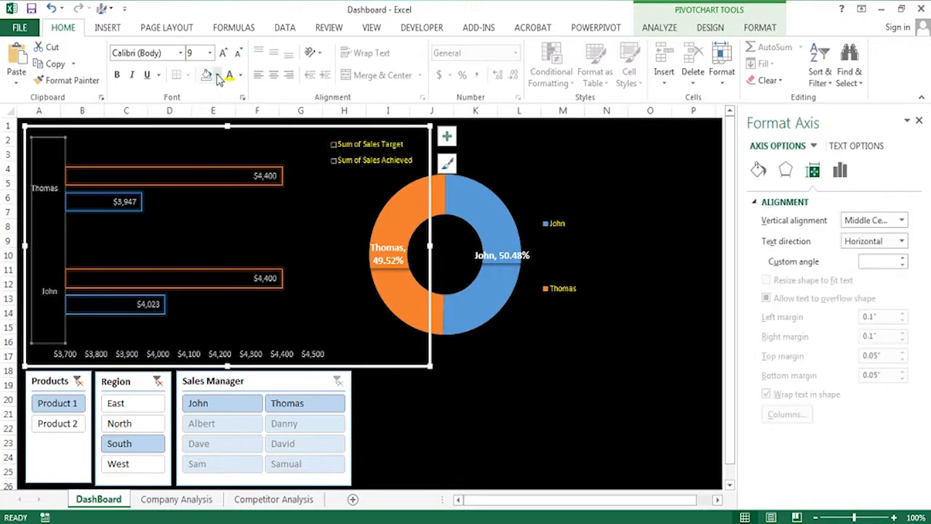
- Color the doughnut chart's data labels yellow and move the chart left, closer to the bar chart
click(502, 333)
click(494, 255)
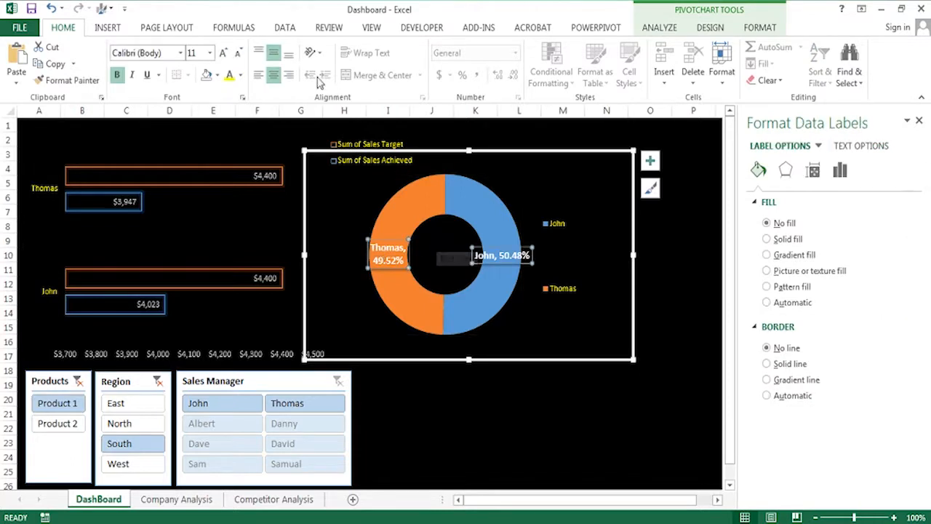
drag(528, 360, 473, 358)
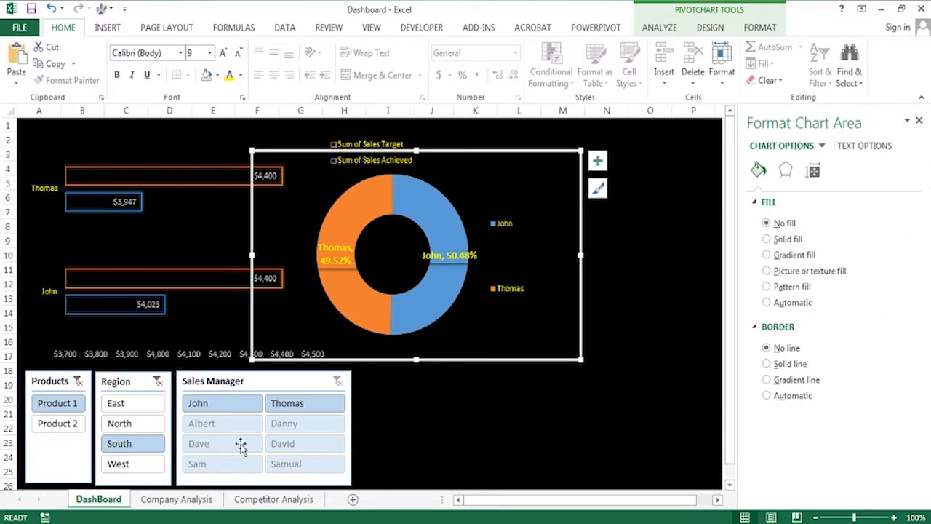
- Filter the dashboard to the North region, and extend the region filter to all regions from East to West
click(120, 423)
click(651, 398)
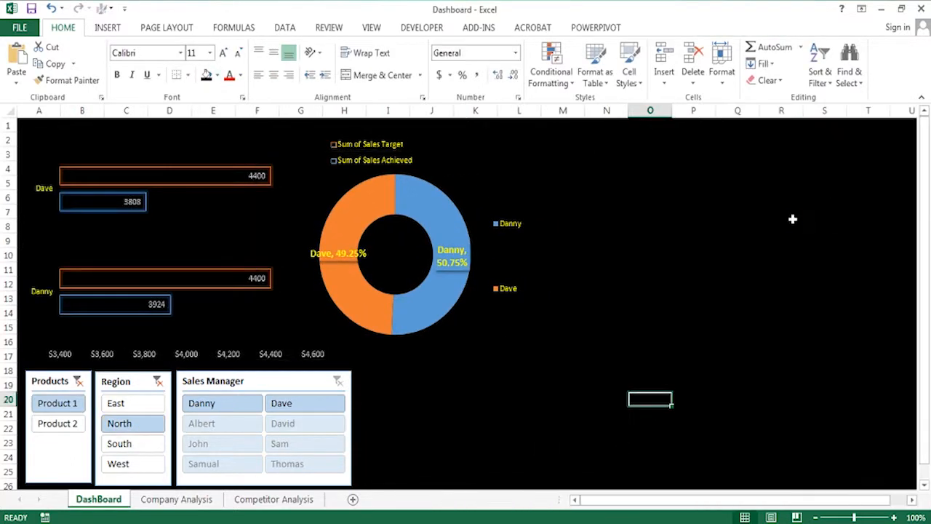
drag(118, 404, 130, 469)
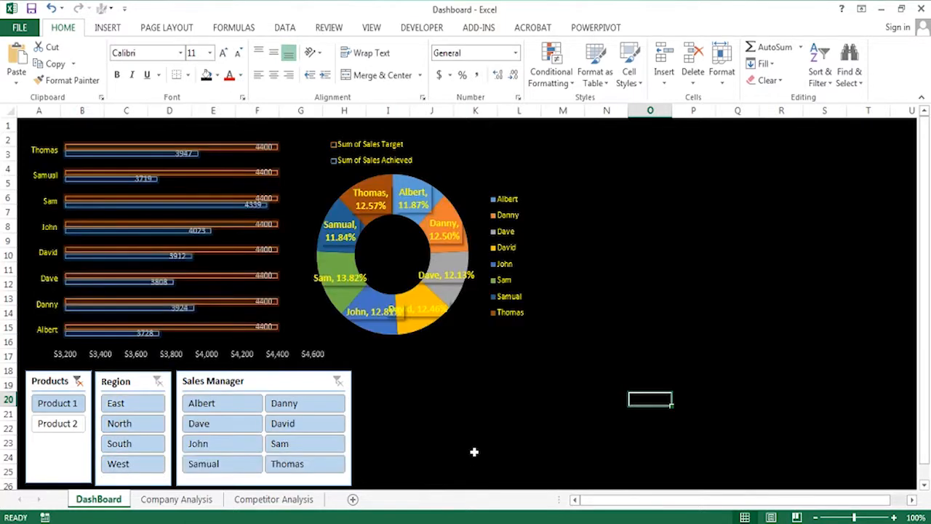
- Color the doughnut chart's data labels white and separate the two overlapping labels at the bottom of the ring
click(427, 307)
click(240, 75)
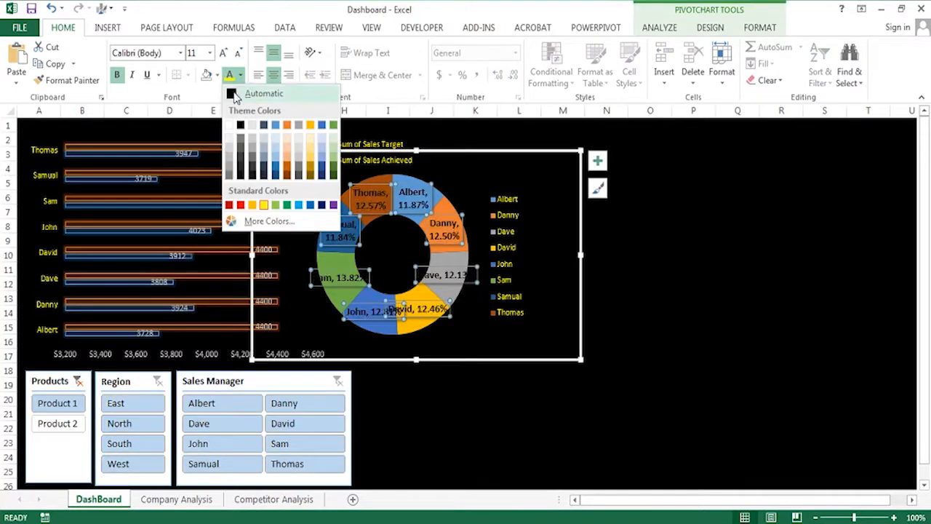
click(423, 311)
drag(425, 312, 377, 319)
click(450, 358)
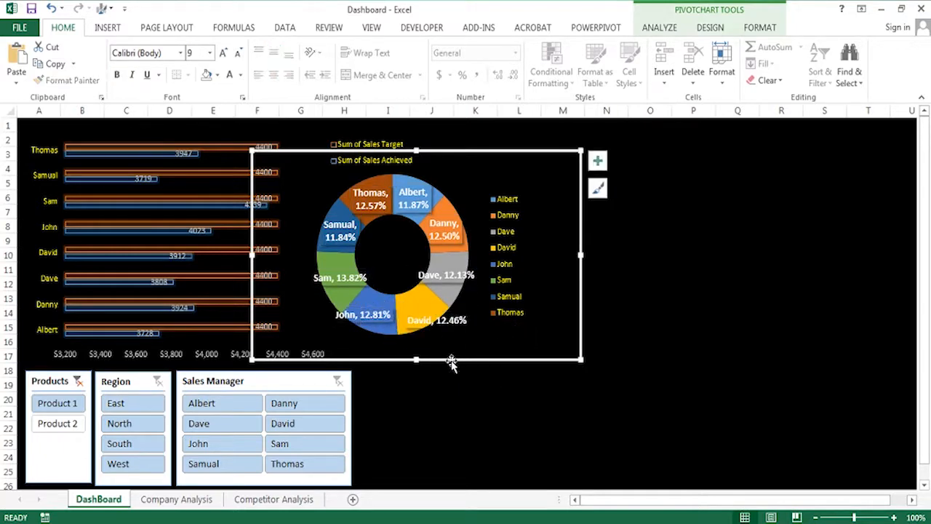
- Include Product 2 in the product filter alongside Product 1
ctrl+click(58, 425)
click(473, 413)
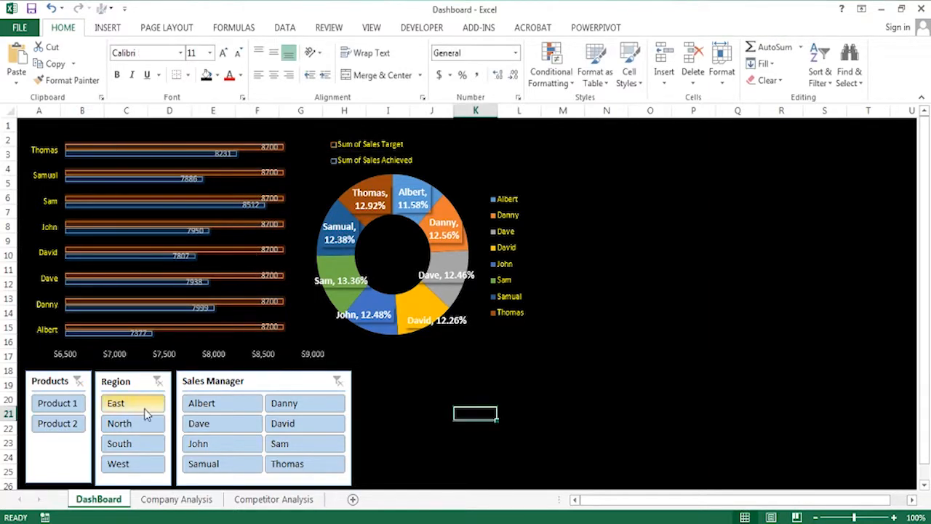
- Set the bar chart's series overlap to -45% and its gap width to 50%
click(122, 150)
right_click(122, 149)
click(181, 320)
drag(843, 293, 831, 275)
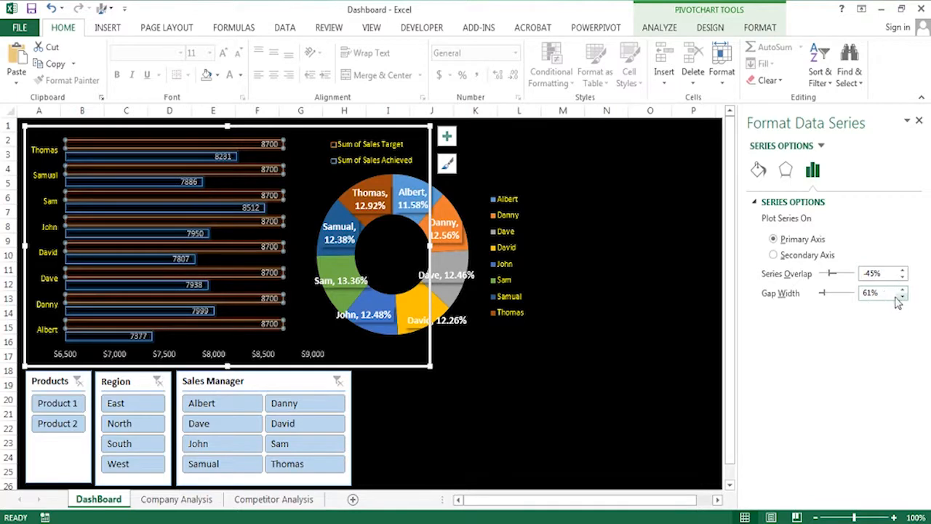
click(902, 297)
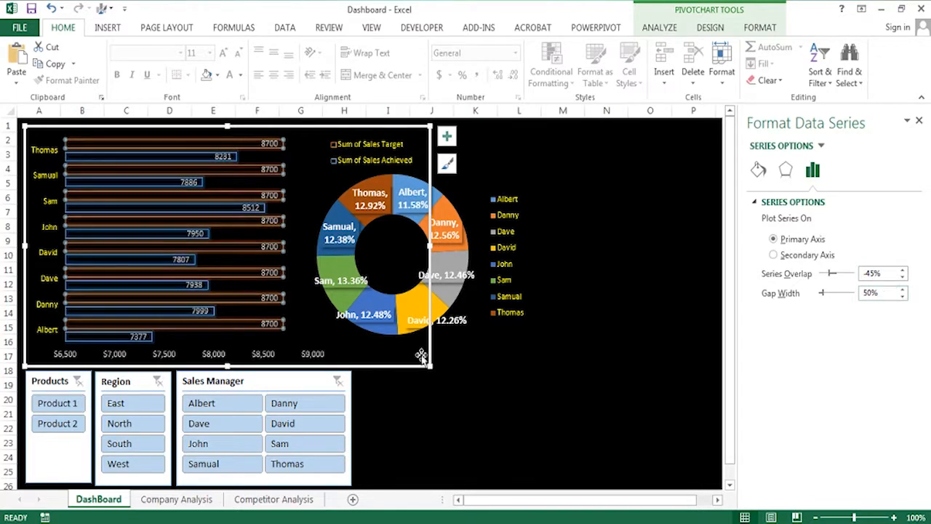
click(421, 355)
- Format the Sales Achieved data labels as currency with 0 decimal places for the unfiltered chart
click(187, 182)
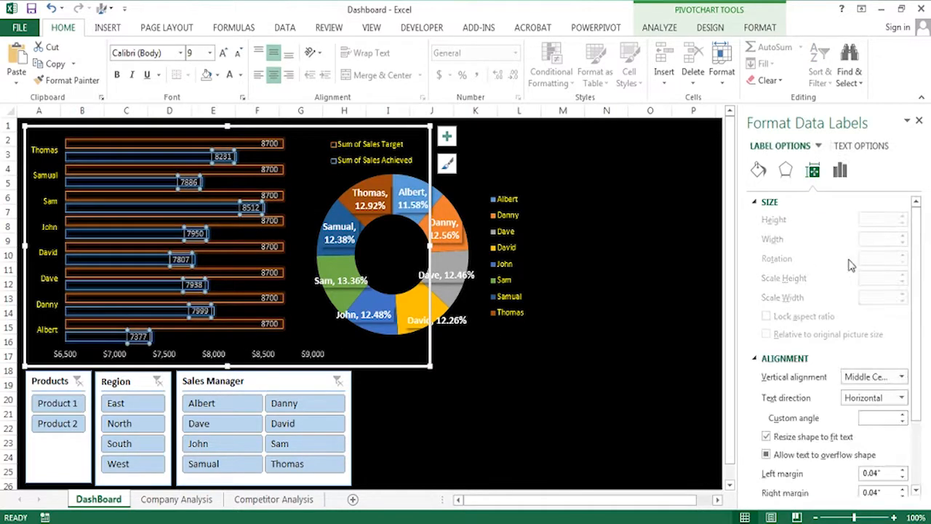
scroll(873, 349, down, 3)
click(860, 146)
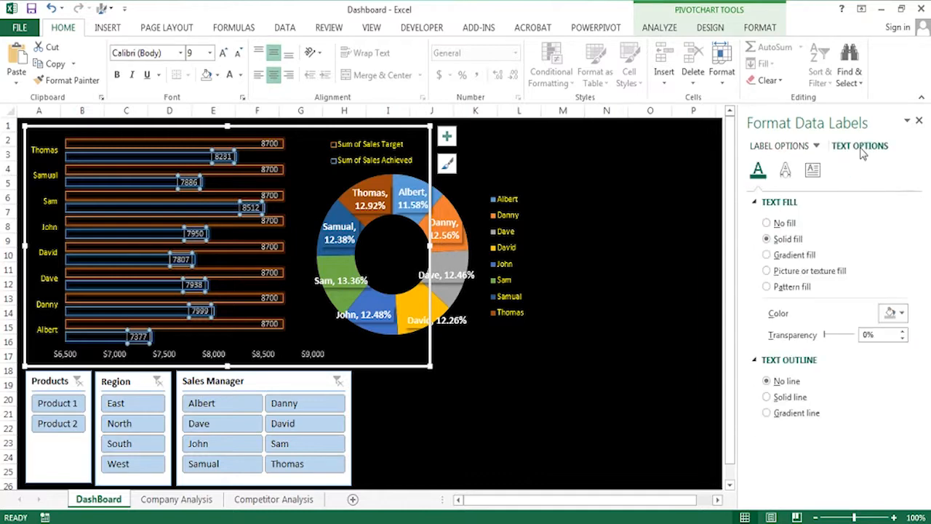
click(774, 146)
click(859, 473)
click(891, 413)
click(823, 274)
double_click(838, 419)
text(0)
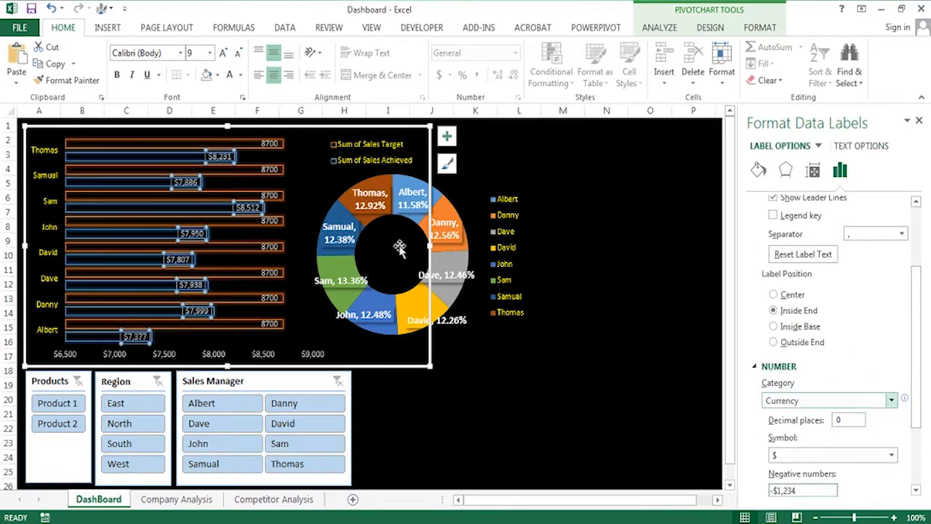
- Format the Sales Target data labels as currency with 0 decimal places for the unfiltered chart
click(273, 222)
click(267, 145)
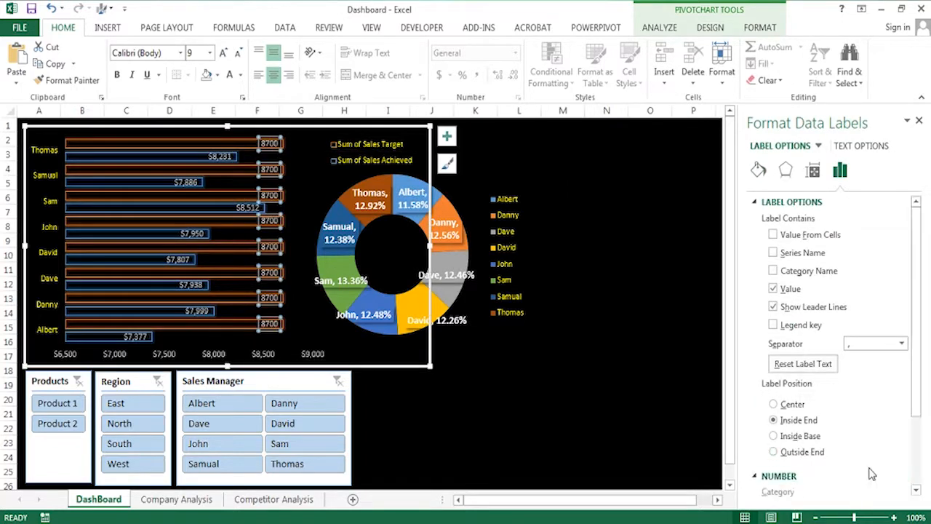
scroll(893, 440, down, 1)
click(891, 413)
click(815, 272)
double_click(837, 420)
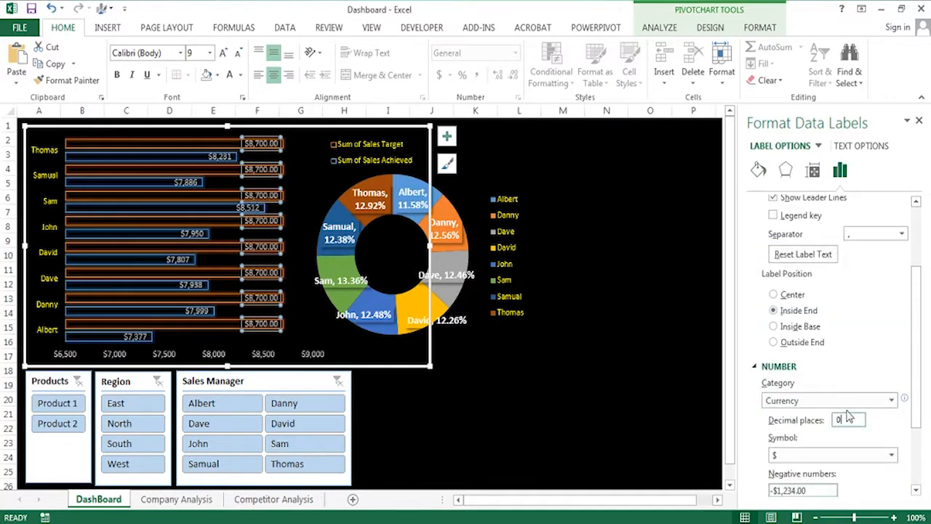
key(Return)
click(387, 435)
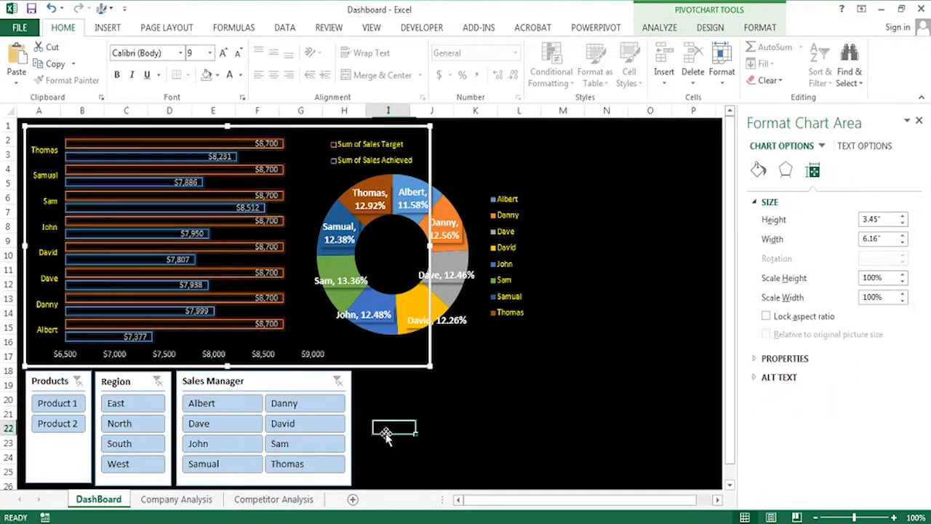
- Apply the dark green style to the Sales Manager slicer and the dark light-blue style to the Region slicer
click(292, 376)
click(661, 29)
click(409, 77)
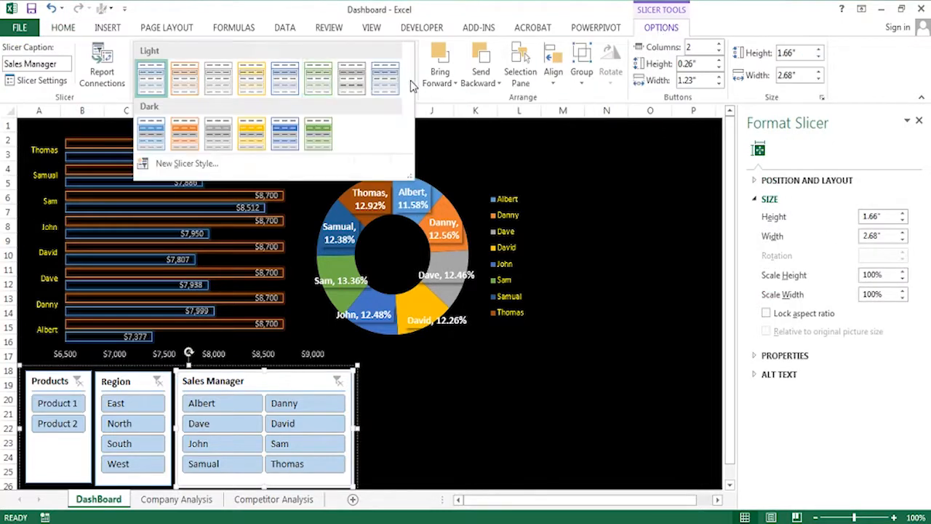
click(318, 80)
click(167, 388)
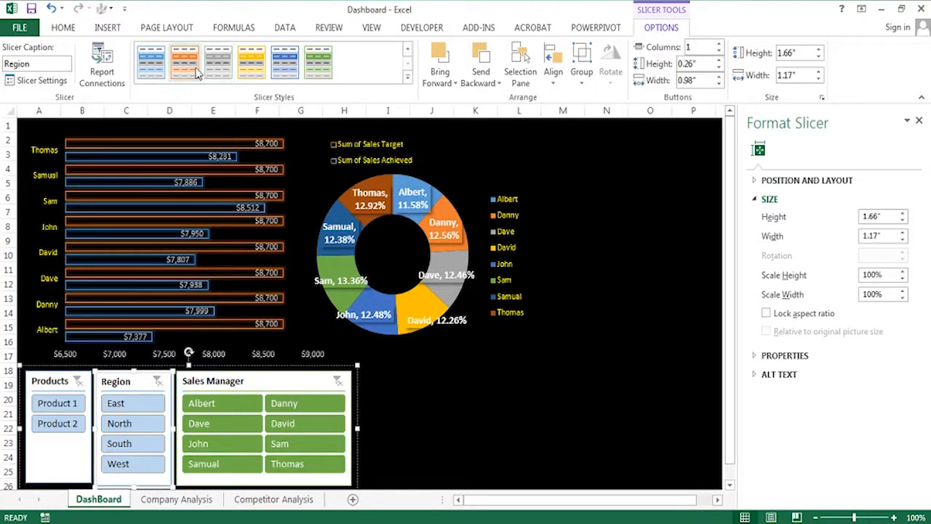
click(151, 67)
- Apply the dark orange style to the Products slicer and close the formatting pane
click(57, 369)
click(408, 76)
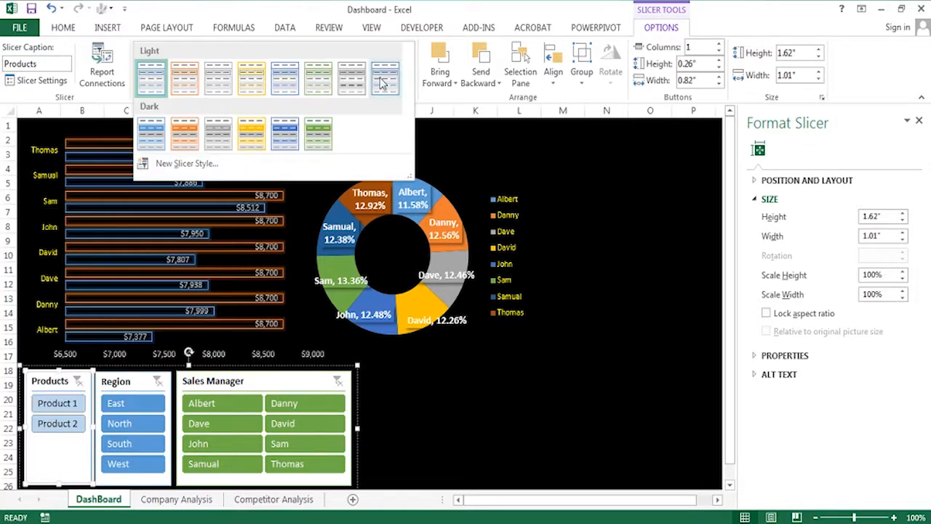
click(258, 133)
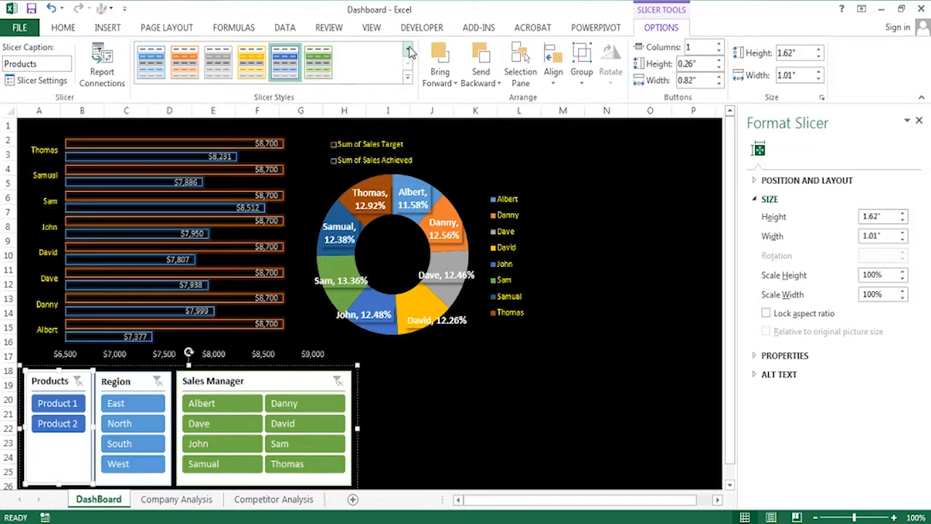
click(512, 384)
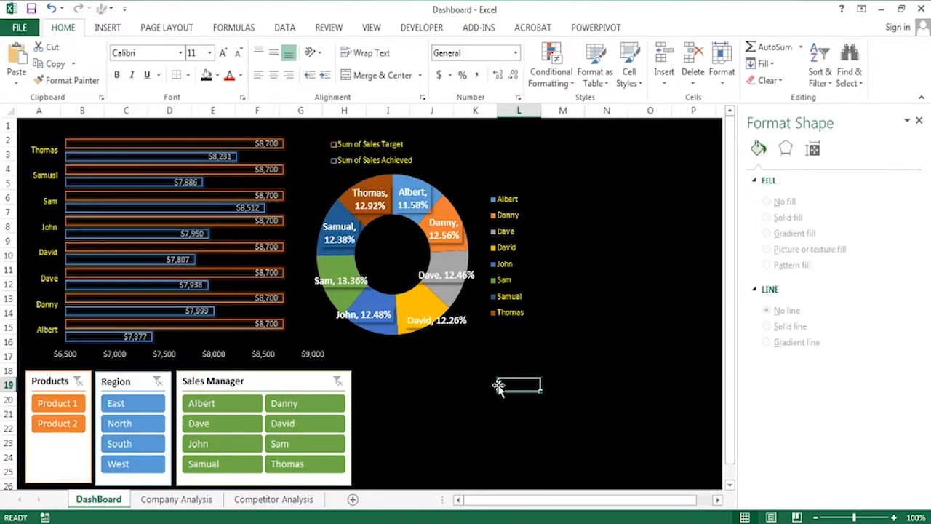
click(918, 120)
- Review the competitors' 2018-19 performance table on Competitor Analysis and the yearly profits table on Company Analysis
click(273, 500)
drag(204, 125, 338, 125)
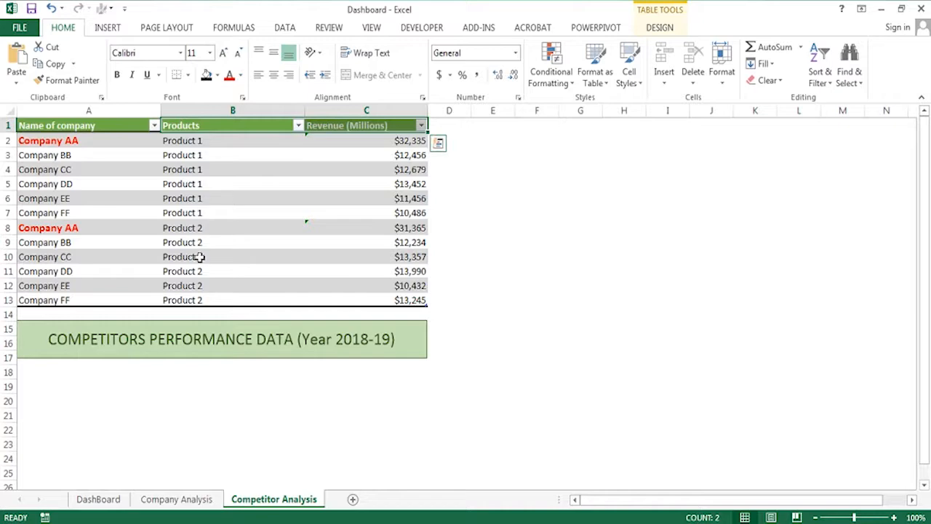
click(157, 323)
mouse_move(48, 339)
mouse_down()
mouse_move(403, 339)
mouse_move(265, 343)
mouse_move(411, 332)
mouse_up()
click(492, 329)
click(198, 501)
drag(256, 436, 408, 422)
click(247, 501)
click(203, 500)
click(201, 435)
- Create a PivotTable from the competitor table at cell H1 of the existing Competitor Analysis sheet
click(254, 505)
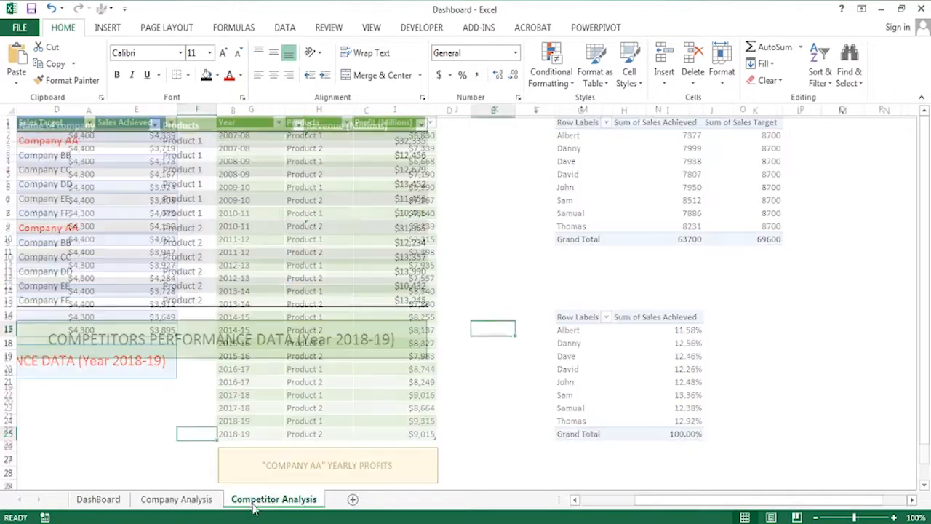
click(88, 128)
click(116, 27)
click(22, 61)
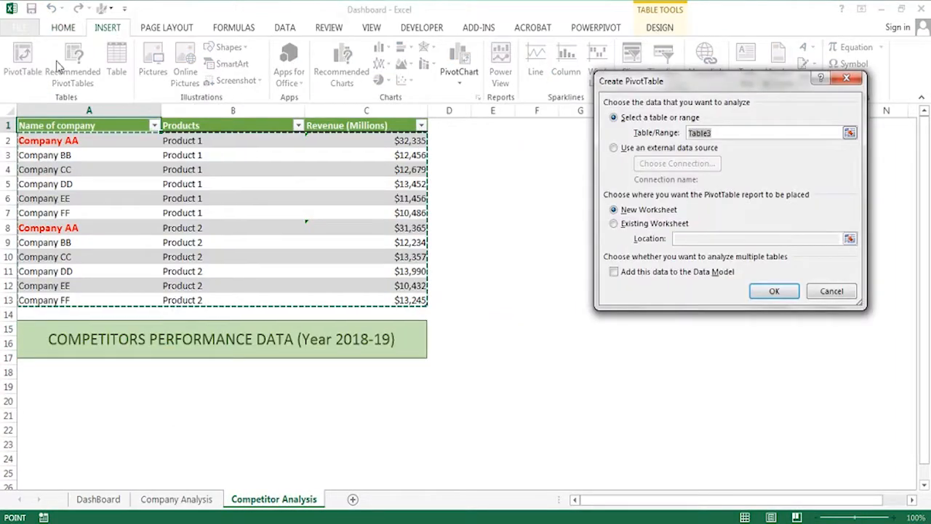
click(653, 224)
drag(728, 81, 439, 167)
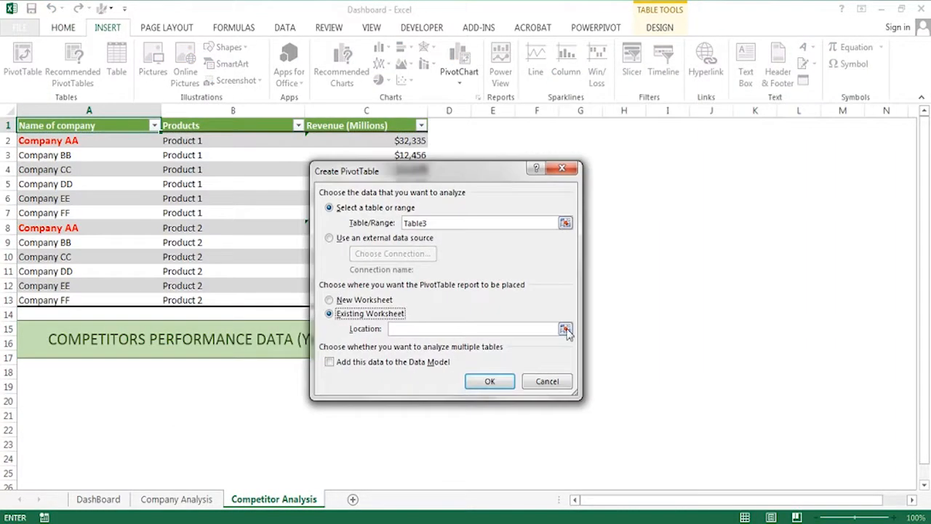
click(564, 325)
key(Return)
click(505, 380)
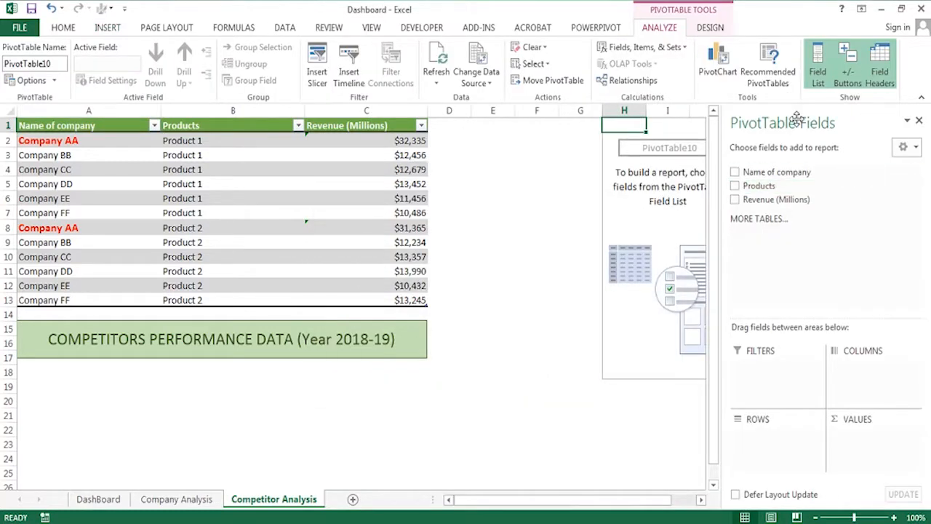
- Add Name of company to the PivotTable's rows and Revenue (Millions) to its values
drag(774, 175, 797, 371)
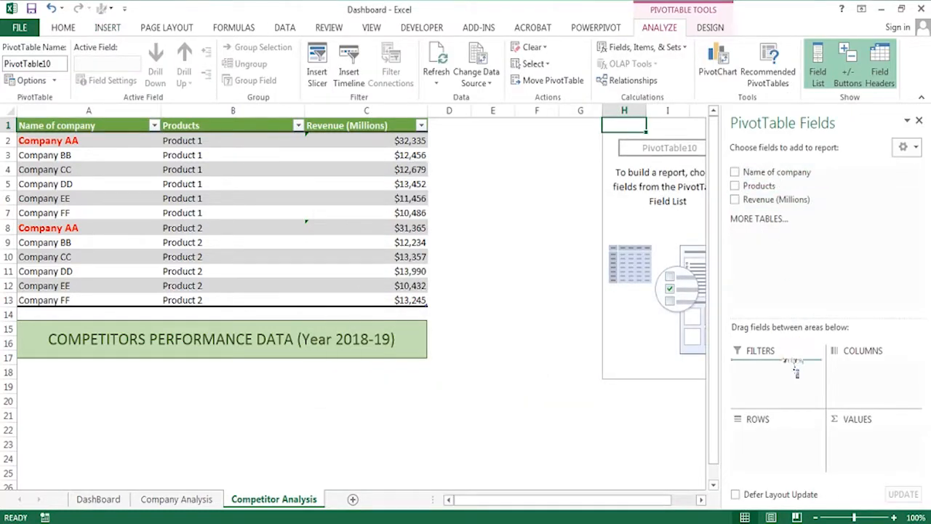
drag(742, 440, 746, 439)
drag(769, 199, 877, 440)
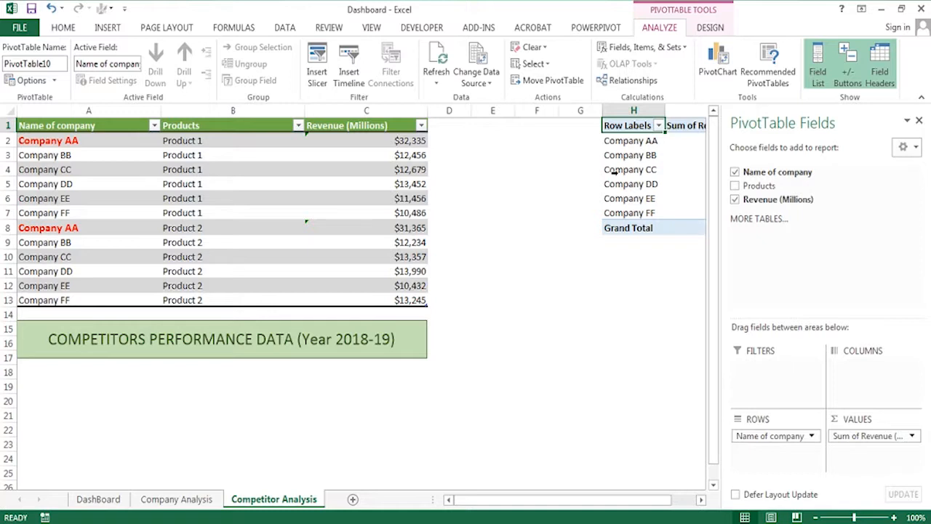
drag(603, 500, 632, 502)
drag(619, 143, 619, 228)
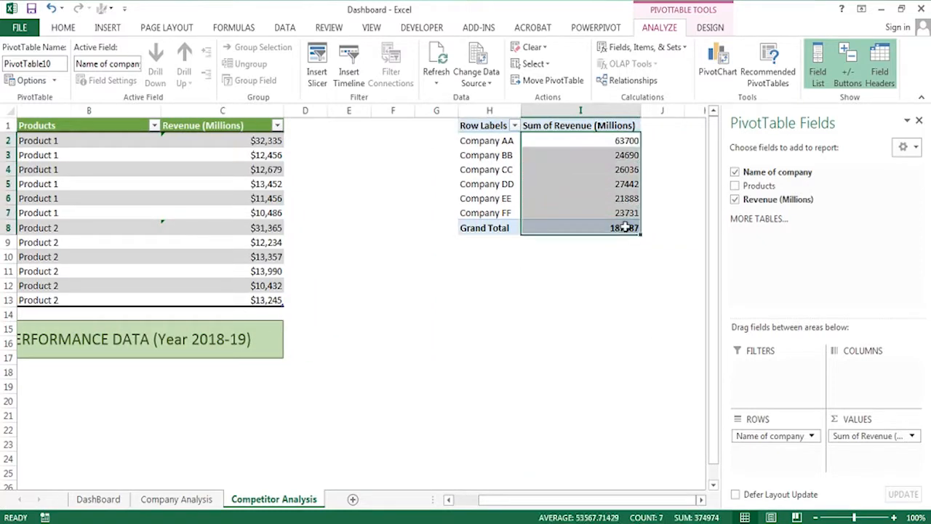
right_click(617, 142)
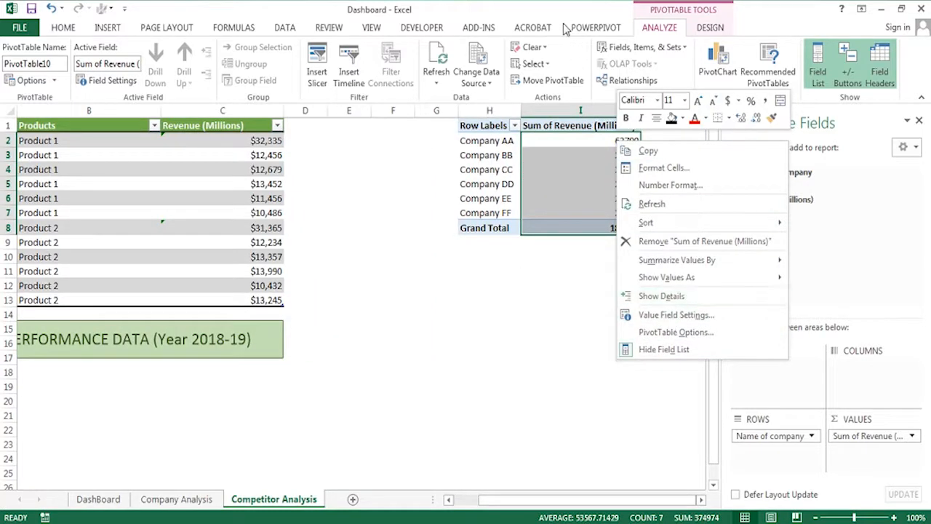
click(695, 316)
click(666, 264)
click(622, 262)
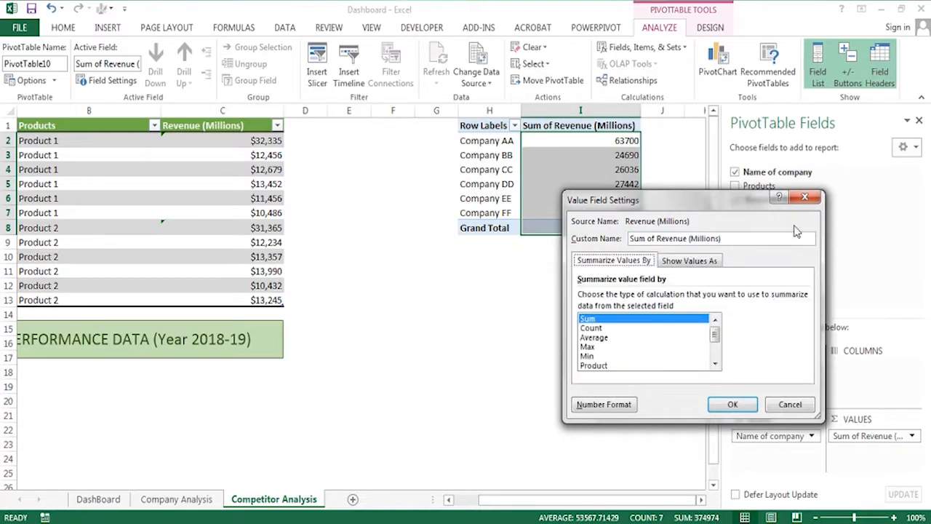
click(804, 197)
- Close the PivotTable field list and check the existing charts on the DashBoard sheet
click(919, 122)
click(629, 142)
right_click(627, 142)
click(551, 308)
drag(582, 501, 578, 501)
click(98, 499)
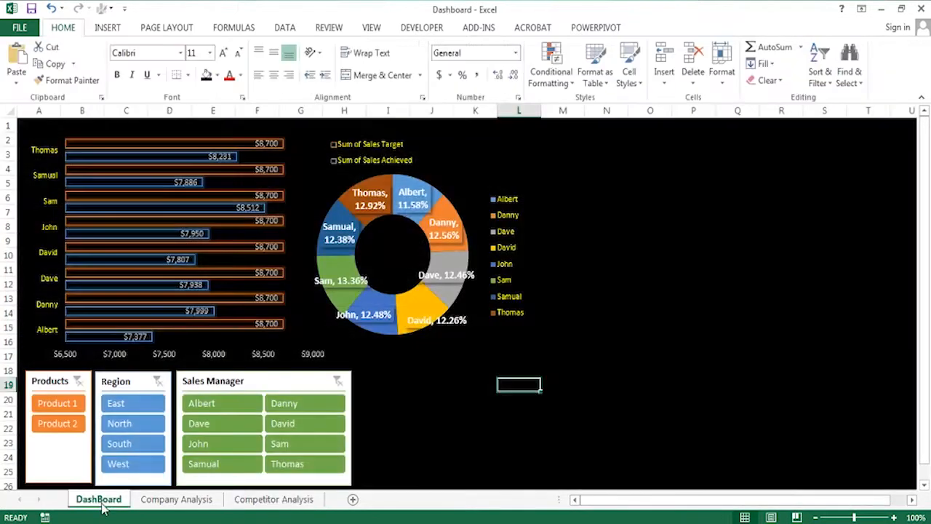
click(274, 499)
- Insert a pie PivotChart based on the company revenue PivotTable on the Competitor Analysis sheet
click(630, 141)
click(717, 66)
click(289, 175)
drag(473, 70, 344, 86)
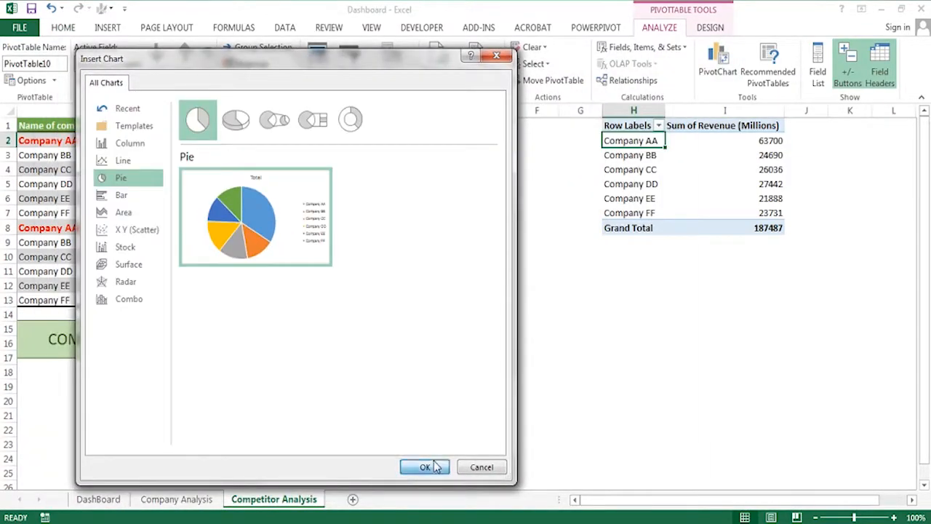
click(463, 480)
- Show the PivotTable's Sum of Revenue (Millions) values as % of Grand Total
click(776, 140)
right_click(773, 139)
drag(773, 140, 779, 228)
right_click(764, 215)
click(648, 384)
click(669, 333)
drag(596, 275, 480, 217)
click(480, 314)
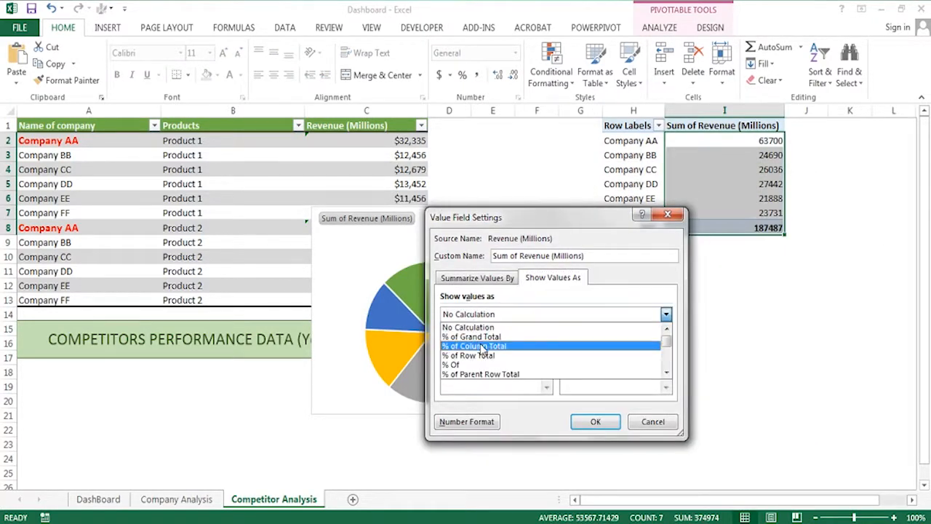
click(476, 336)
click(595, 421)
- Add data labels to the pie chart and apply the chart style with colored company labels outside the slices and no legend
drag(567, 216, 478, 210)
click(589, 219)
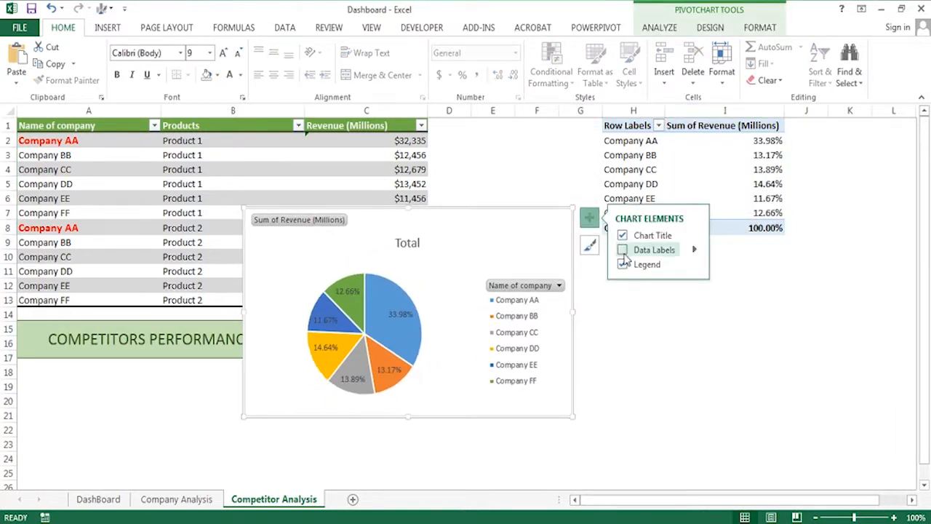
click(709, 27)
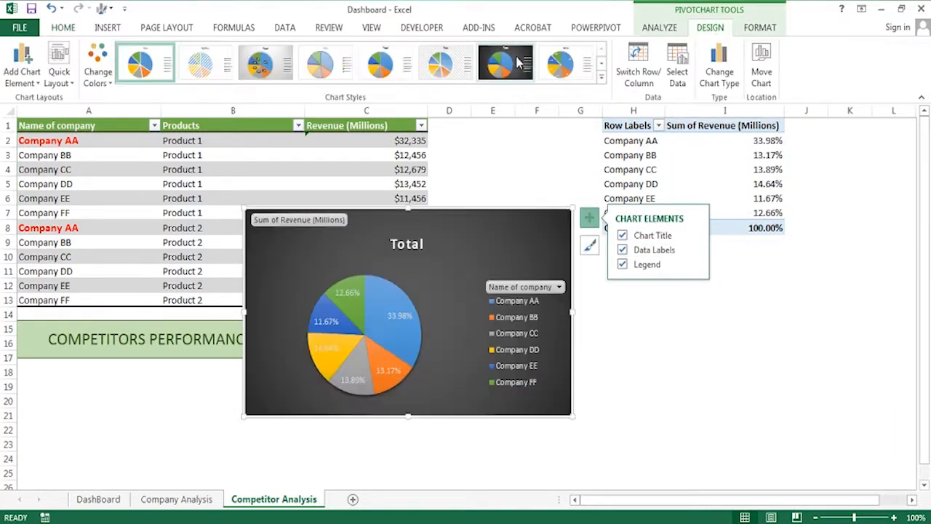
click(598, 89)
click(149, 106)
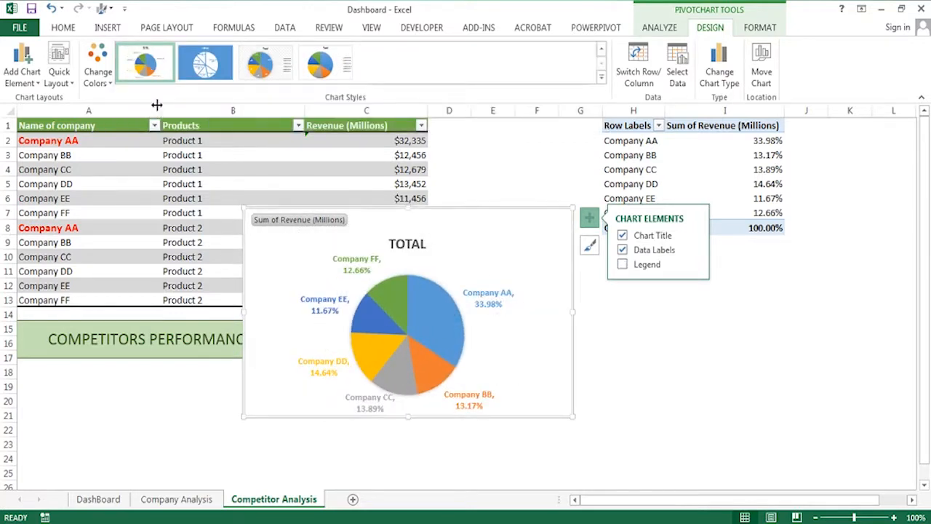
- Set the font color of the pie chart's data labels to black
click(489, 299)
click(63, 27)
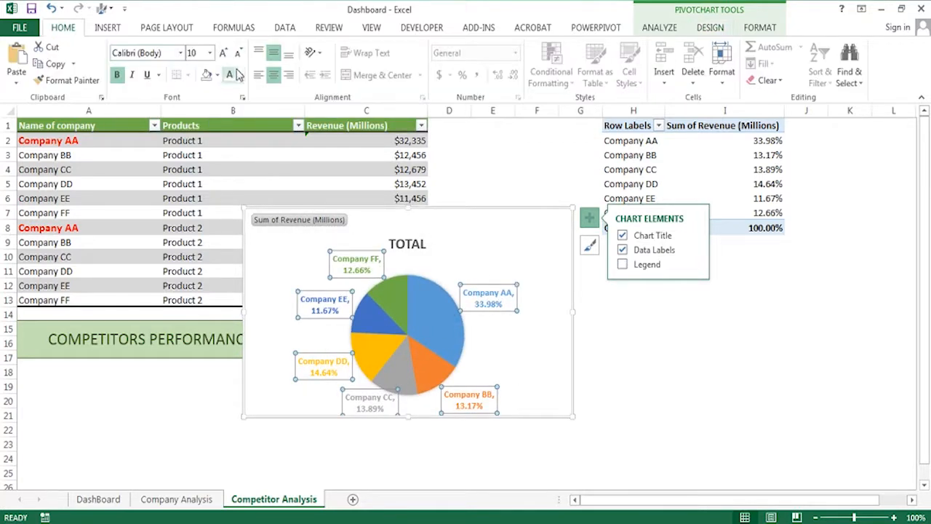
click(240, 75)
click(240, 125)
- Place the pie chart's data labels at Inside End and format their text in white at size 9
right_click(488, 293)
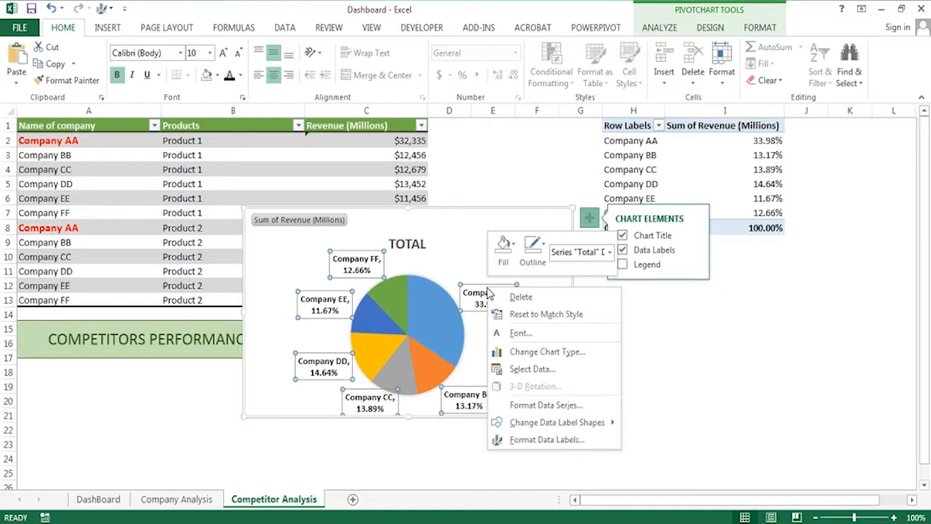
click(517, 440)
click(799, 438)
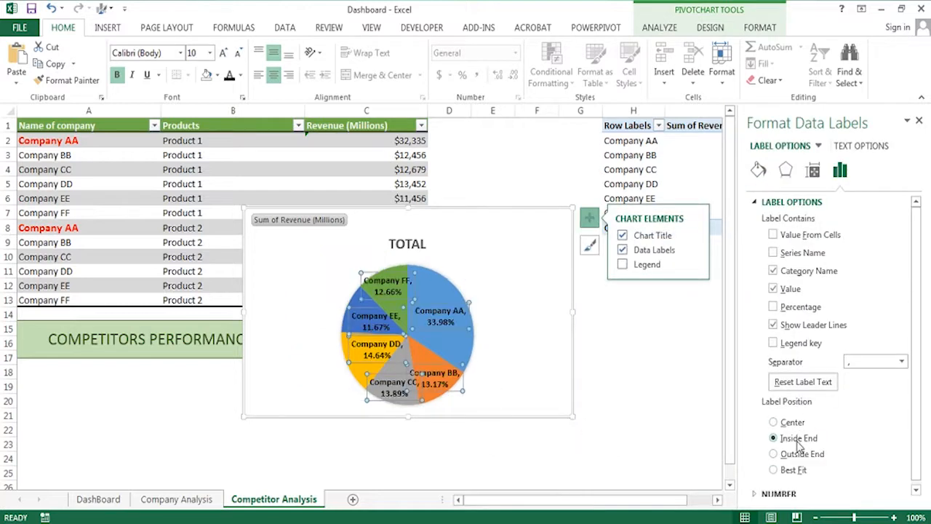
click(237, 53)
click(241, 75)
click(238, 124)
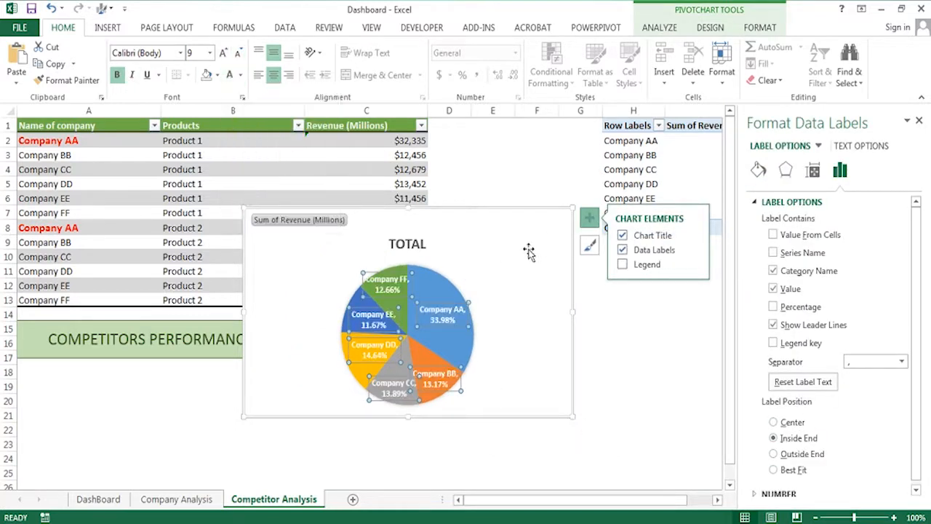
- Delete the pie chart's title and hide all of its field buttons
click(426, 251)
key(Delete)
right_click(320, 220)
click(399, 365)
- Rotate the pie by setting the angle of its first slice to 45°
click(454, 232)
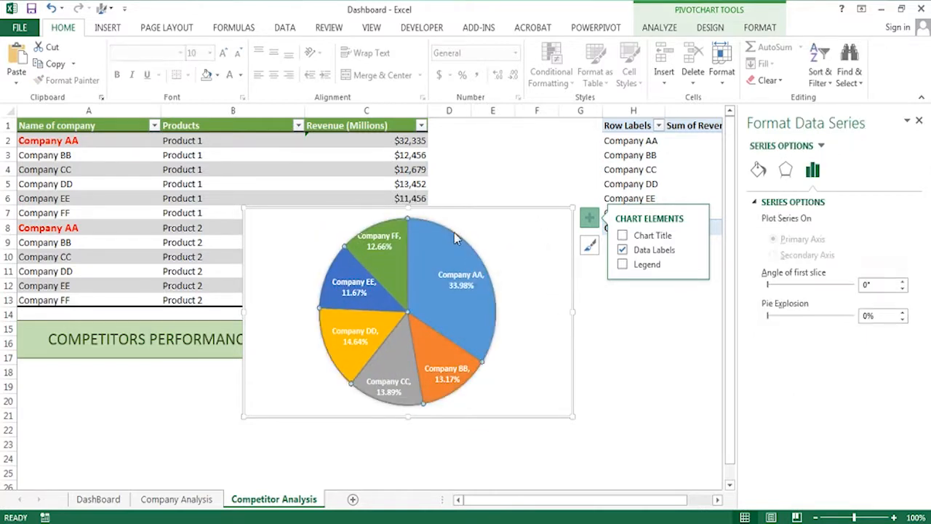
drag(769, 286, 768, 324)
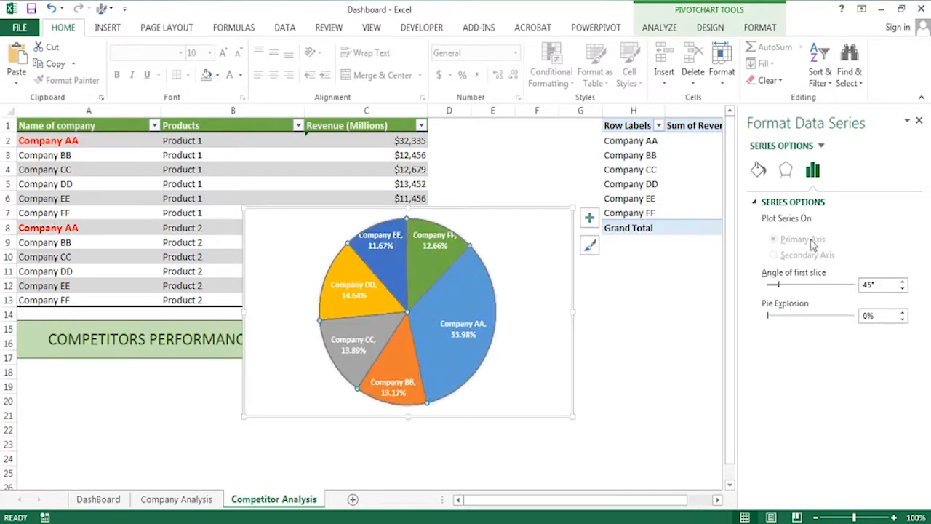
click(758, 169)
click(767, 322)
click(767, 321)
- Remove the fill and the outline from the pie chart's background area
right_click(493, 208)
click(509, 139)
click(534, 298)
click(539, 142)
click(550, 298)
- Transfer the pie chart from the Competitor Analysis sheet to the DashBoard sheet and close the formatting pane
right_click(487, 208)
click(515, 204)
click(111, 503)
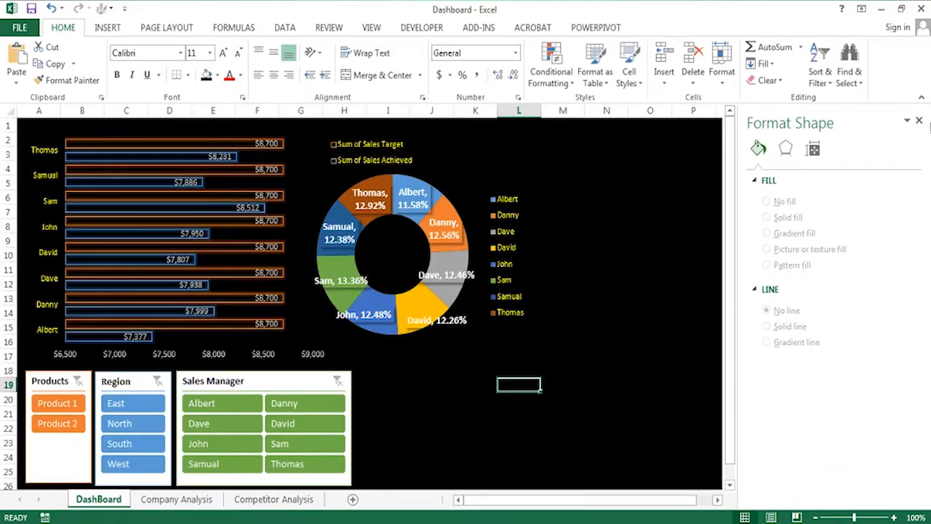
click(919, 120)
right_click(675, 138)
click(689, 204)
- Position the pie chart beside the doughnut chart and enlarge both the chart frame and its plot area
drag(755, 133, 607, 146)
click(829, 258)
click(776, 339)
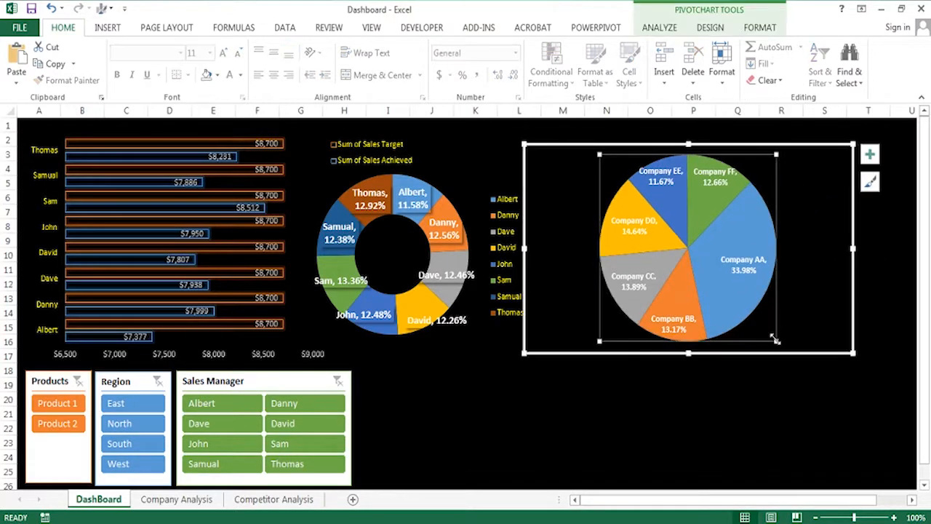
drag(854, 353, 894, 392)
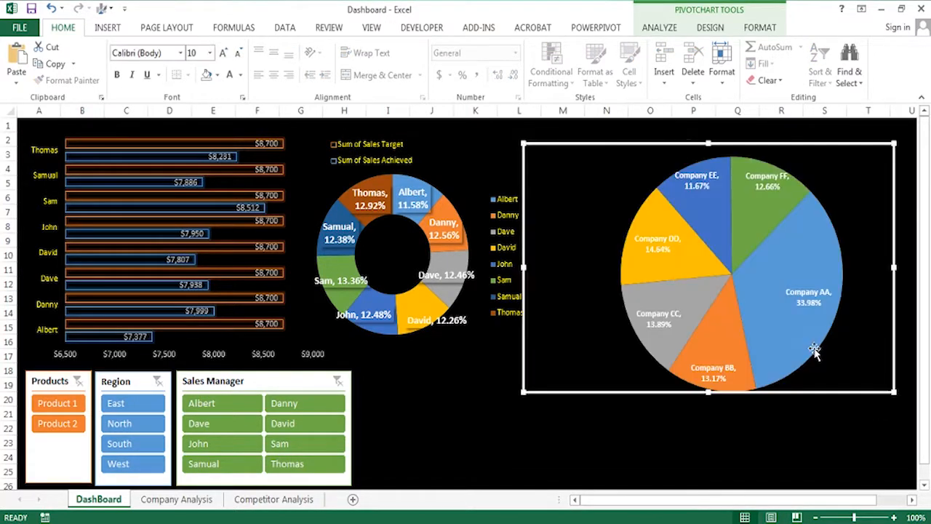
click(622, 250)
drag(621, 154, 589, 140)
- Format the pie chart's data labels as non-bold white text at size 10.5
click(689, 170)
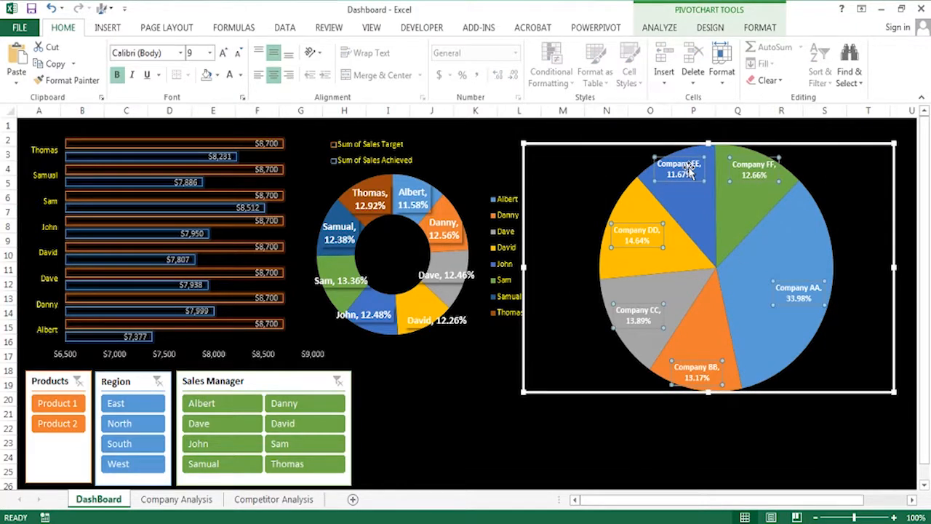
click(224, 53)
click(224, 53)
click(241, 76)
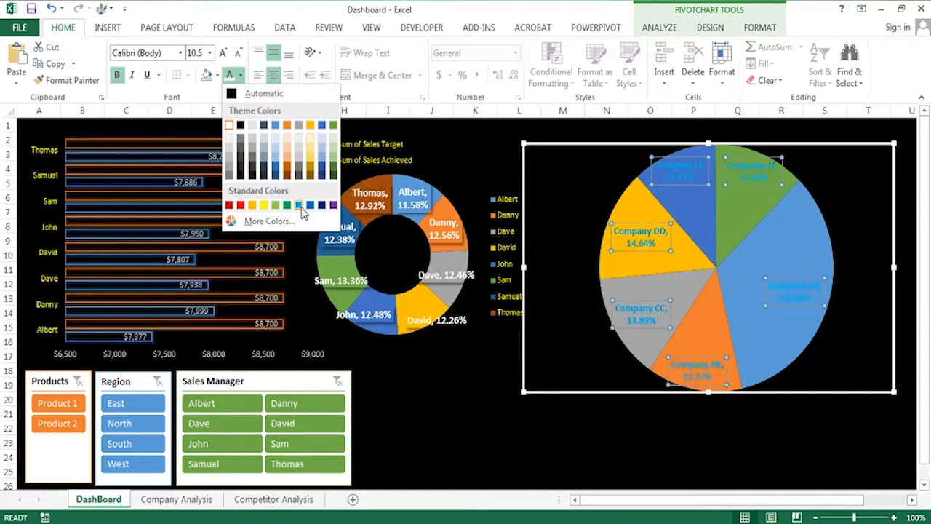
click(240, 205)
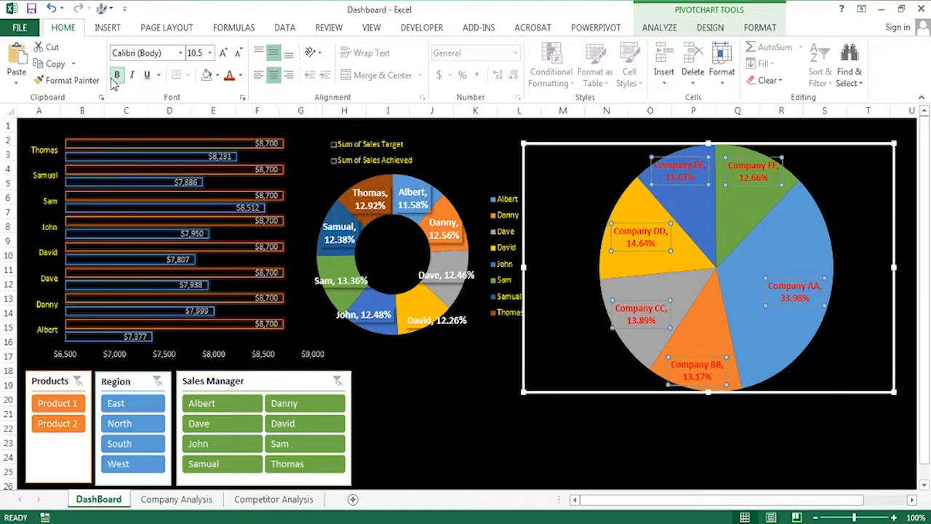
click(241, 76)
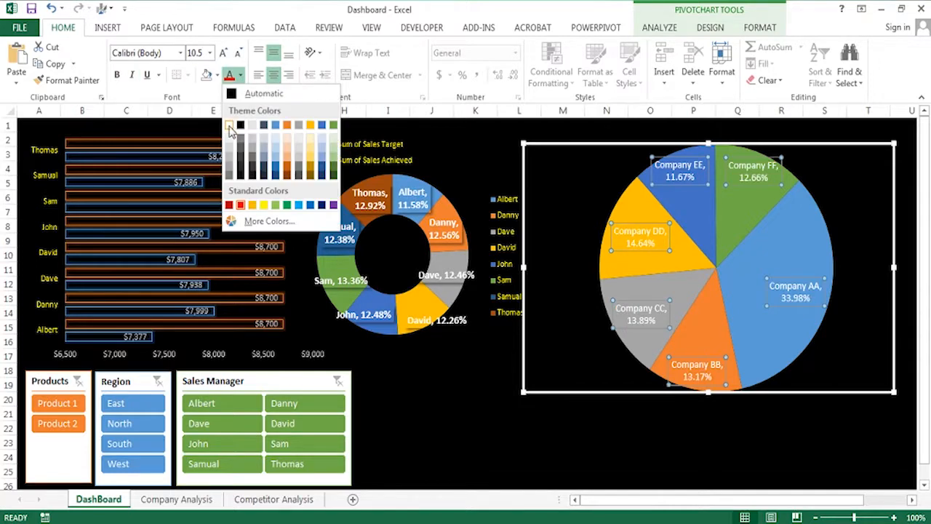
click(234, 133)
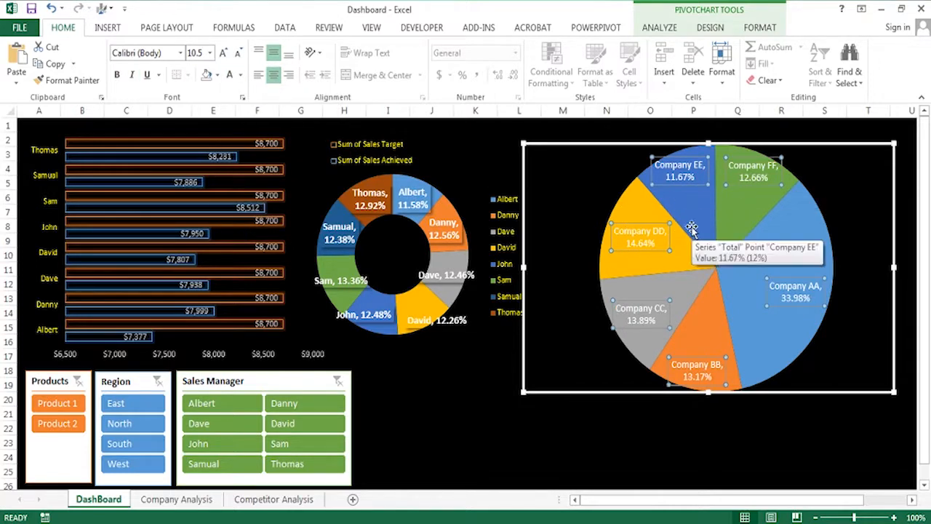
- Turn off text wrapping in the pie chart's data labels so that each label sits on one line
right_click(654, 232)
click(698, 390)
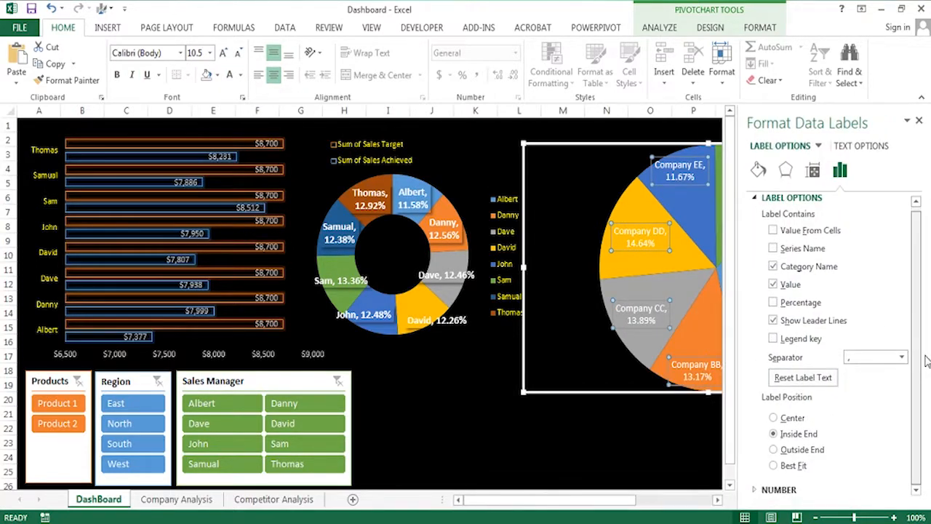
scroll(915, 363, down, 3)
scroll(858, 277, up, 3)
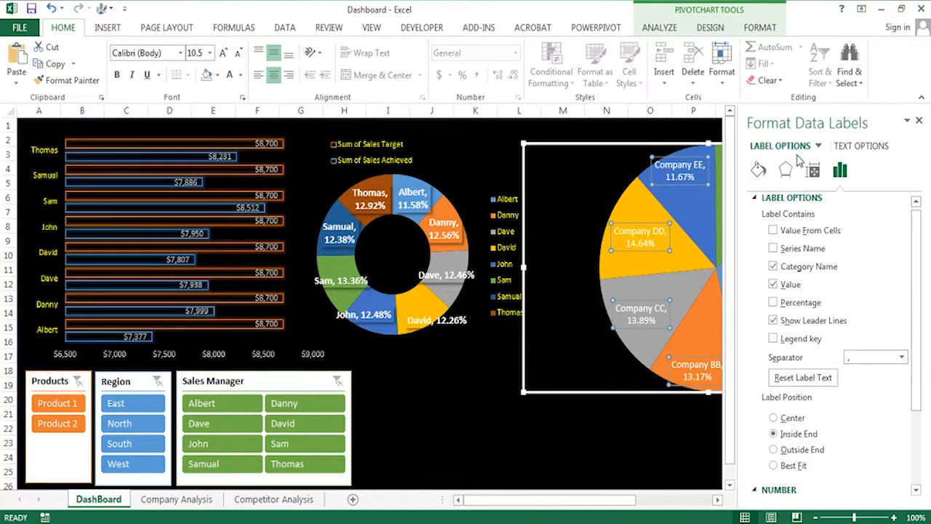
click(757, 206)
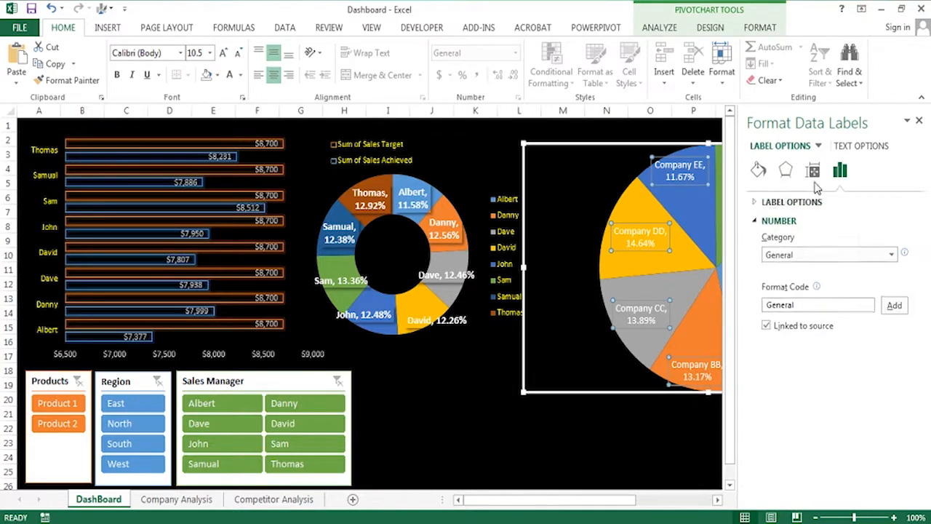
click(813, 170)
scroll(915, 299, down, 3)
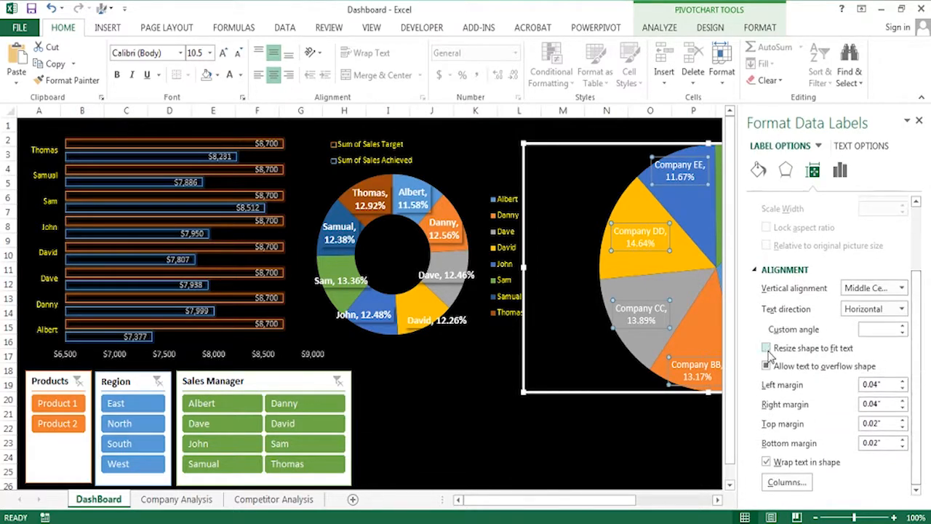
click(767, 462)
- Move the labels of Companies FF, EE, DD, CC and BB further inside their pie slices
drag(549, 500, 594, 499)
click(602, 277)
drag(574, 161, 585, 188)
click(519, 157)
drag(519, 157, 534, 167)
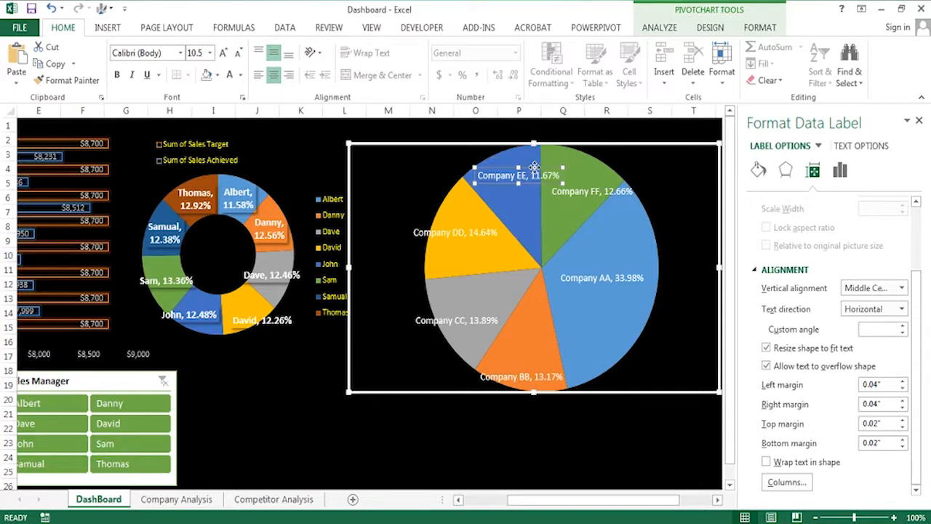
drag(473, 232, 502, 241)
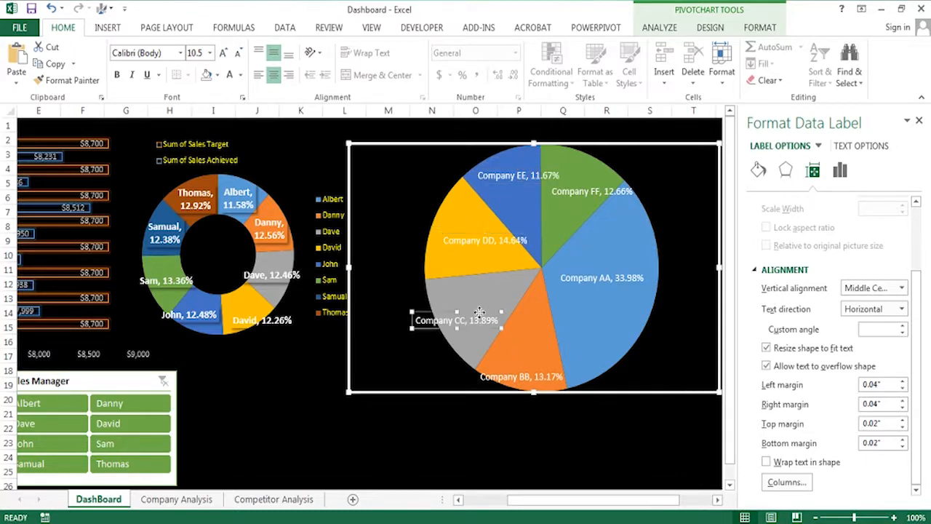
drag(479, 311, 494, 294)
drag(537, 369, 542, 357)
- Try a solid light orange fill on the pie slices and restore varied colors by slice
click(588, 312)
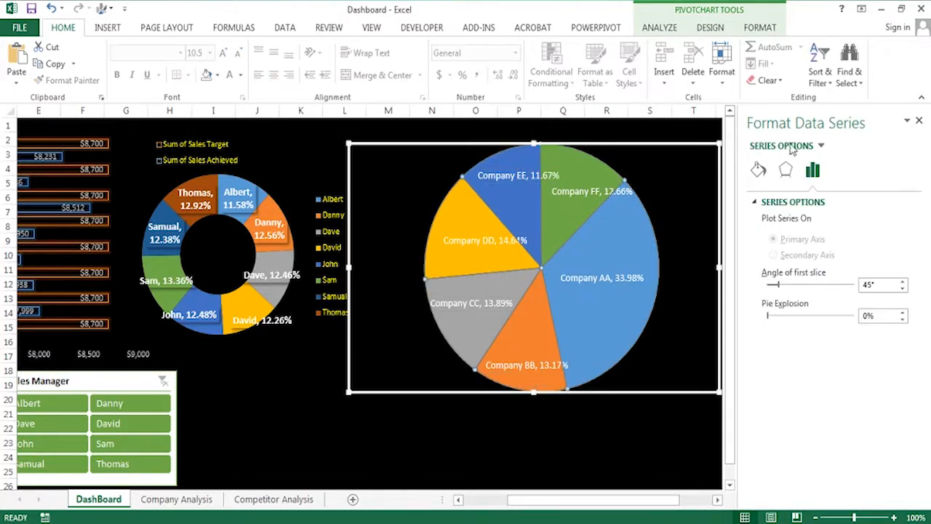
click(758, 169)
click(895, 347)
click(877, 392)
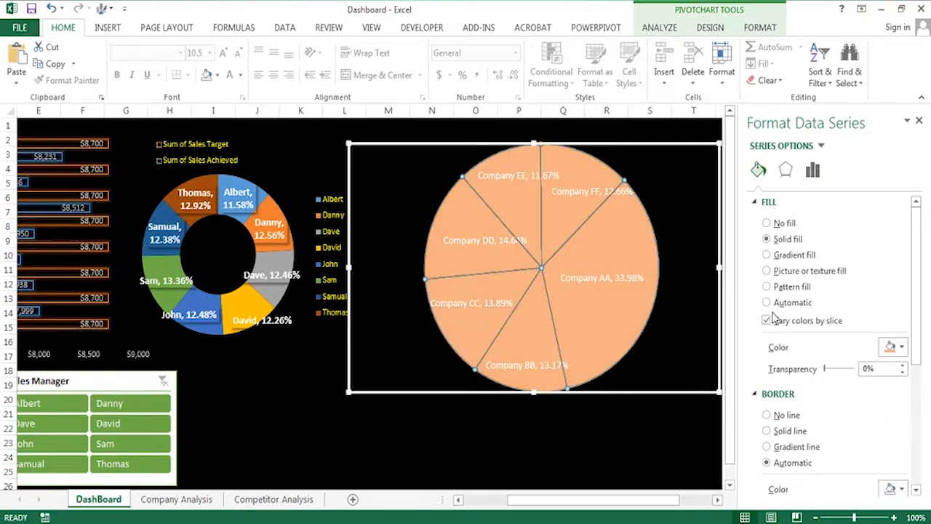
click(767, 320)
click(352, 283)
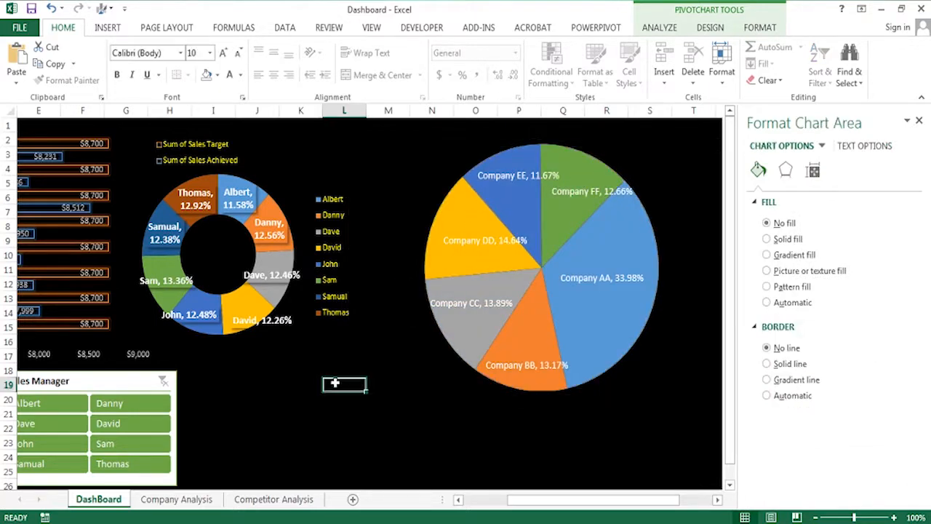
- Move the pie chart slightly up and closer to the doughnut chart's legend on the dashboard
click(344, 384)
mouse_move(511, 166)
drag(691, 499, 638, 500)
click(577, 149)
drag(584, 145, 539, 131)
click(519, 413)
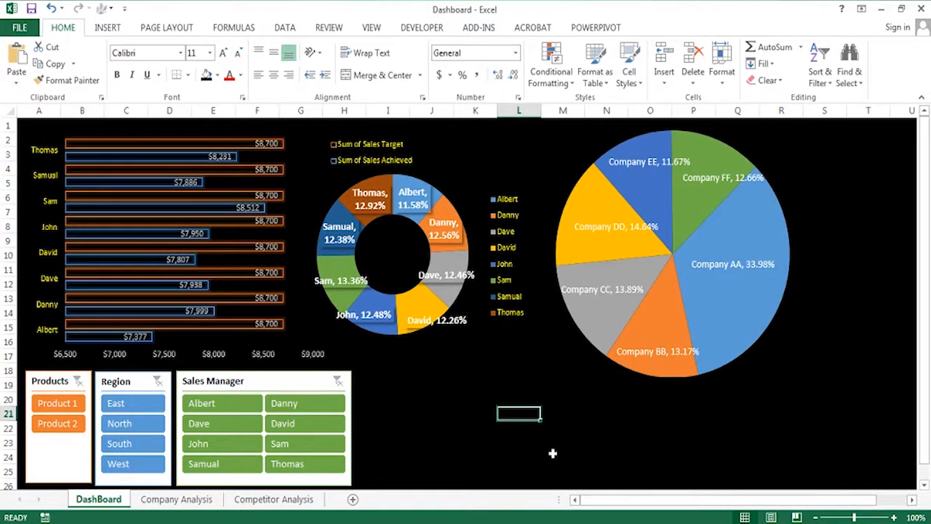
- Stretch the Products slicer slightly downward so that its lower edge lines up with the Region and Sales Manager slicers
click(61, 481)
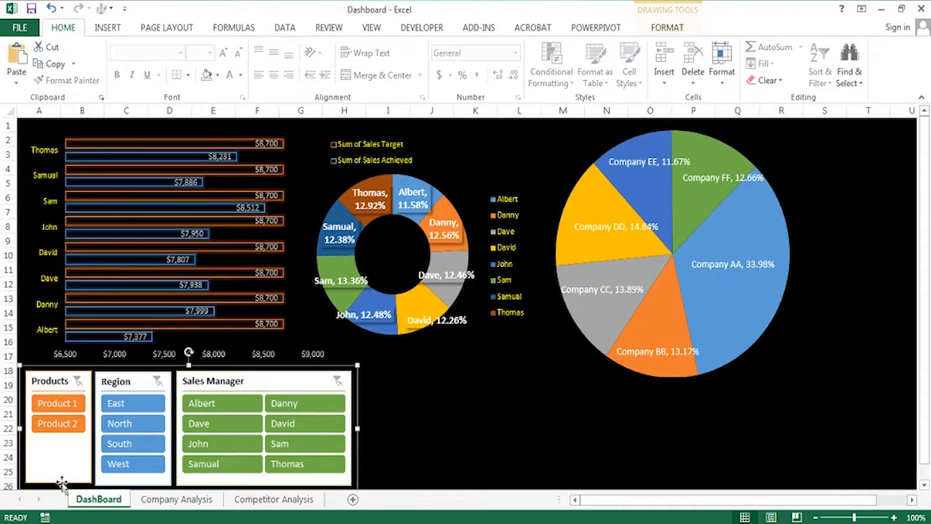
click(59, 486)
click(64, 486)
click(69, 472)
click(69, 472)
scroll(60, 482, down, 3)
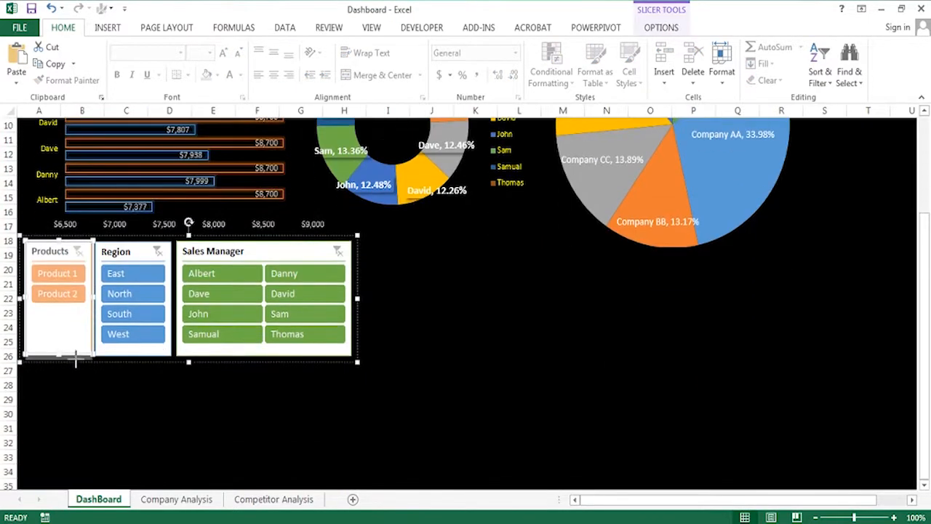
click(520, 285)
scroll(561, 213, up, 3)
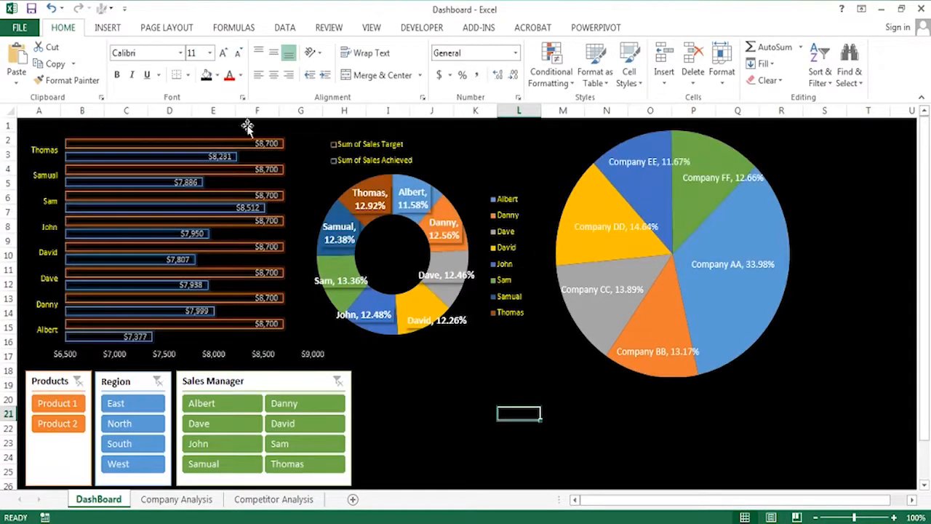
- Test the Region and Products slicers by filtering the dashboard by single regions and products, and reselect every region and both products
click(131, 422)
click(125, 443)
click(125, 463)
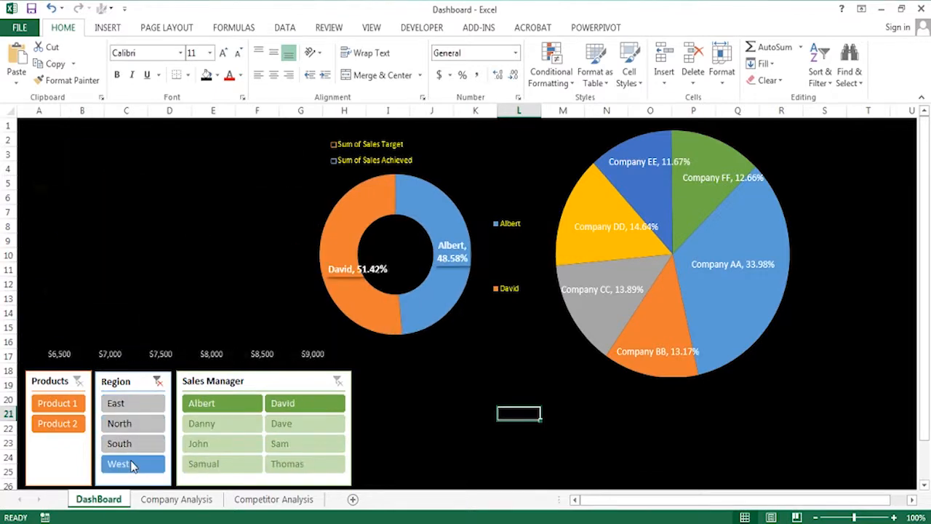
click(122, 403)
click(68, 422)
click(69, 406)
ctrl+click(76, 425)
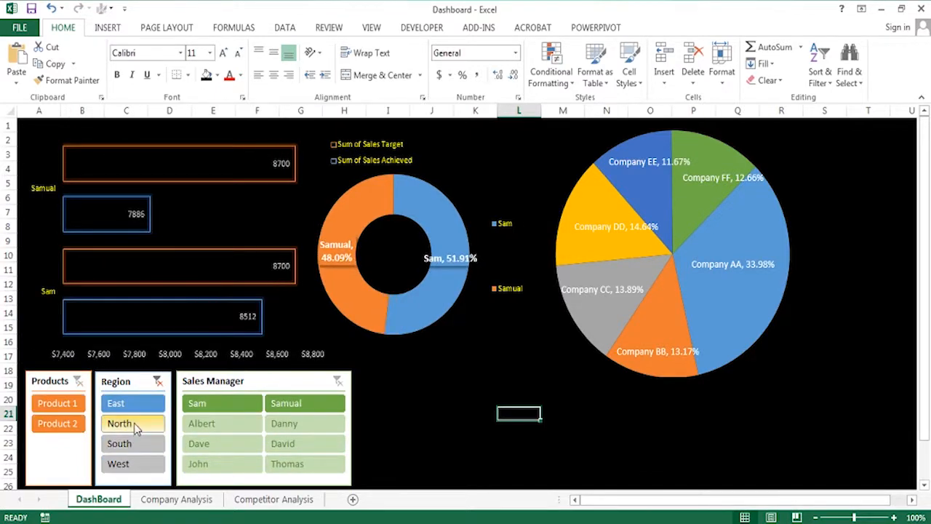
ctrl+click(135, 427)
ctrl+click(131, 444)
ctrl+click(123, 466)
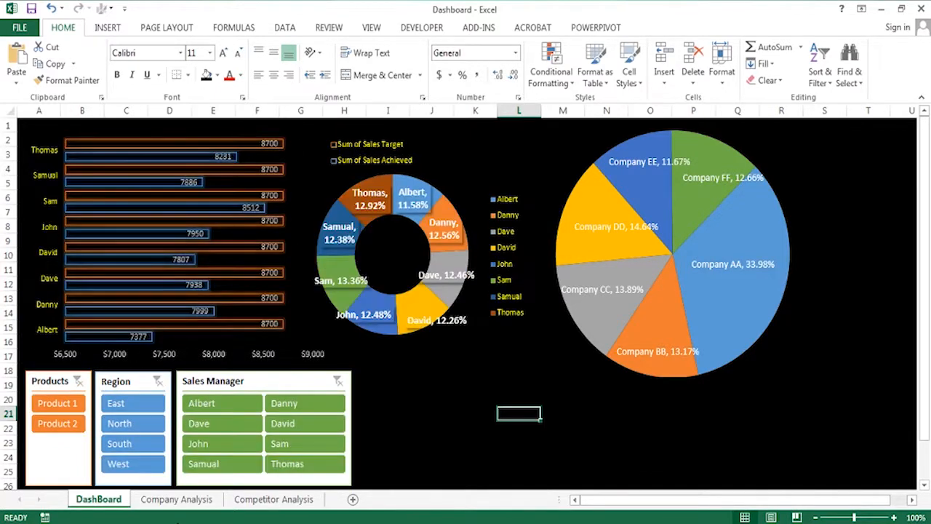
- Format the bar chart's Sum of Sales Achieved data labels as Currency in $ with no decimal places
click(224, 156)
right_click(224, 156)
click(276, 314)
click(754, 476)
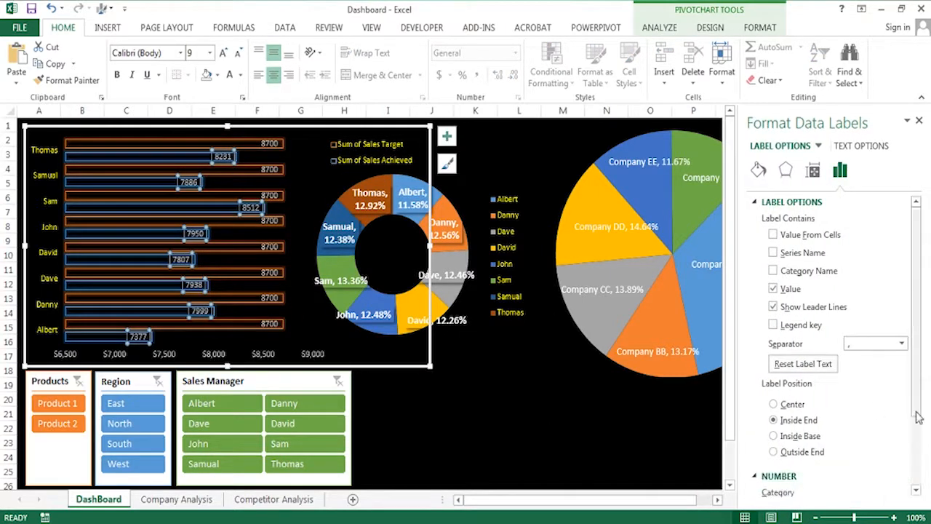
click(837, 419)
click(800, 282)
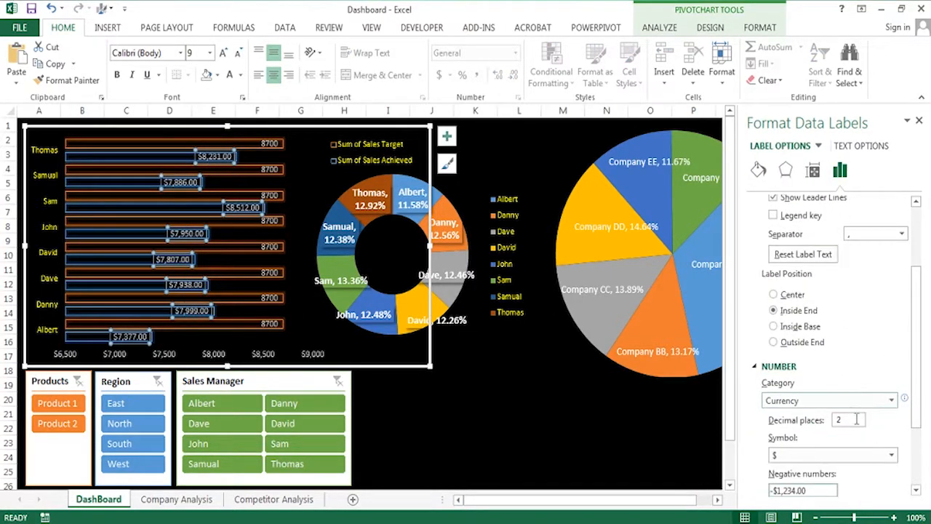
click(834, 405)
- Format the bar chart's Sum of Sales Target data labels as Currency in $ with 0 decimal places
click(271, 171)
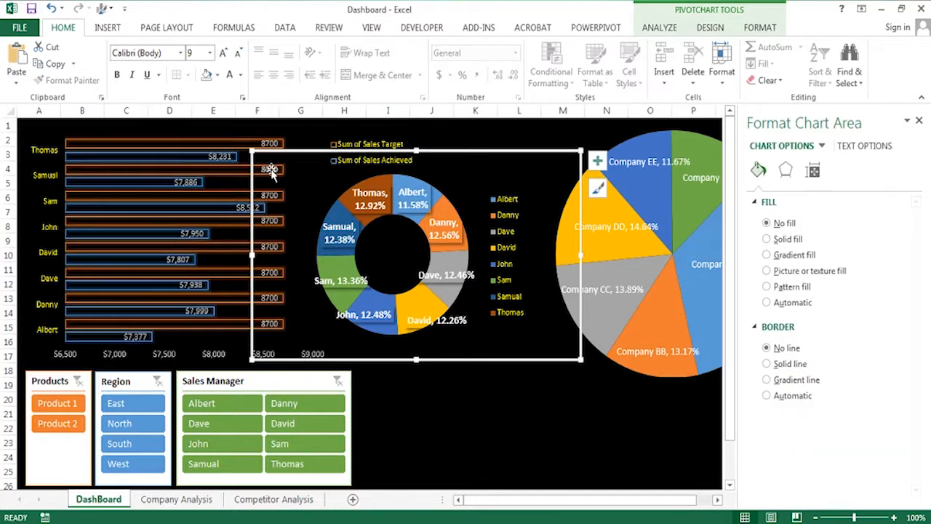
click(271, 146)
click(757, 478)
drag(917, 407, 921, 486)
click(858, 415)
click(825, 279)
drag(846, 420, 826, 421)
text(0)
key(Return)
click(486, 415)
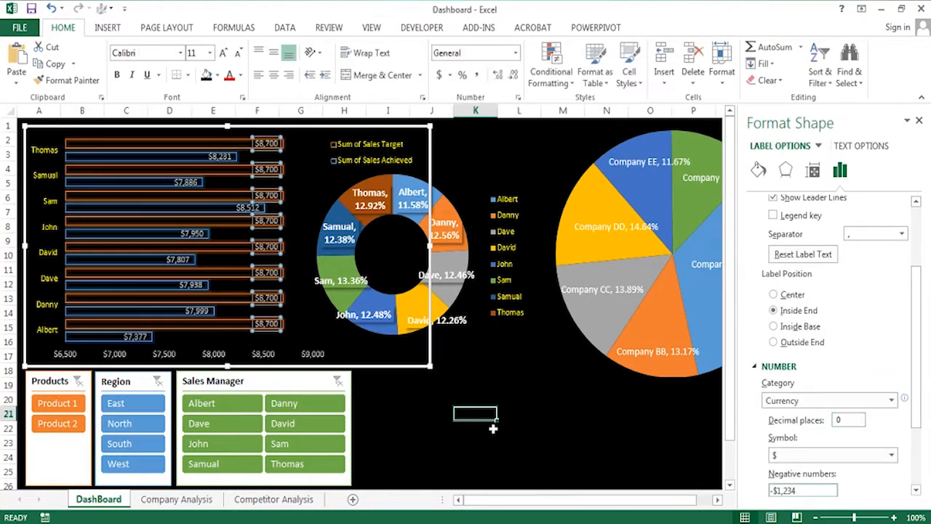
click(918, 120)
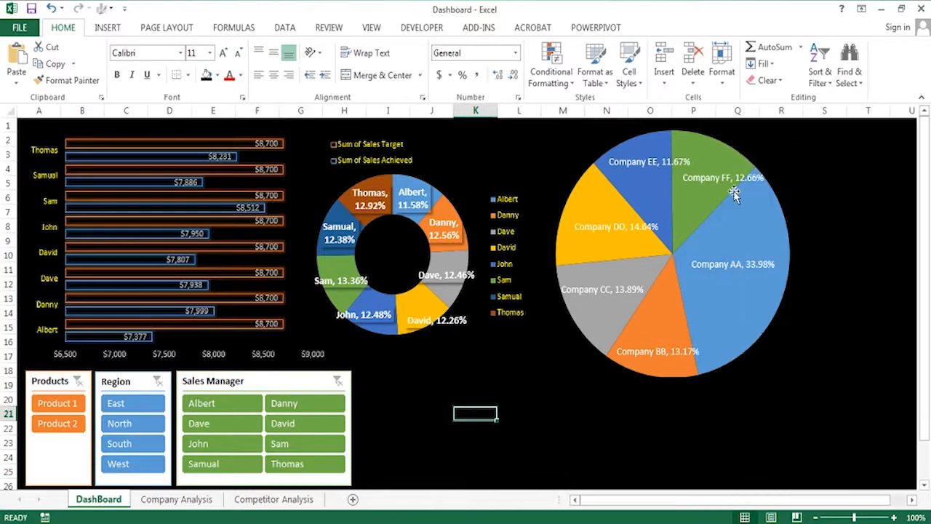
- Shrink the competitor pie chart and shift it to the right, away from the doughnut chart's legend
click(762, 220)
drag(849, 379, 775, 337)
drag(710, 338, 765, 348)
click(531, 399)
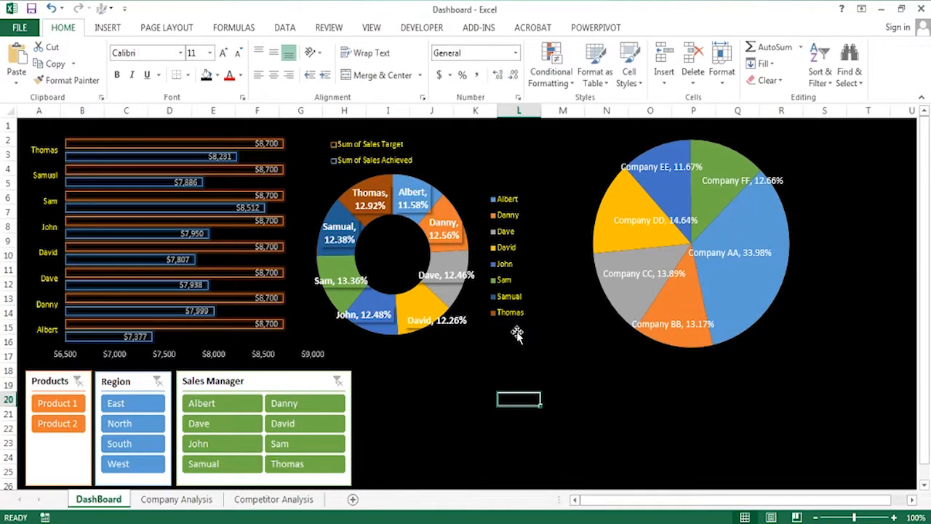
- Create a PivotTable from the yearly profits table (Table2) at cell Q1 of the Company Analysis sheet
click(176, 499)
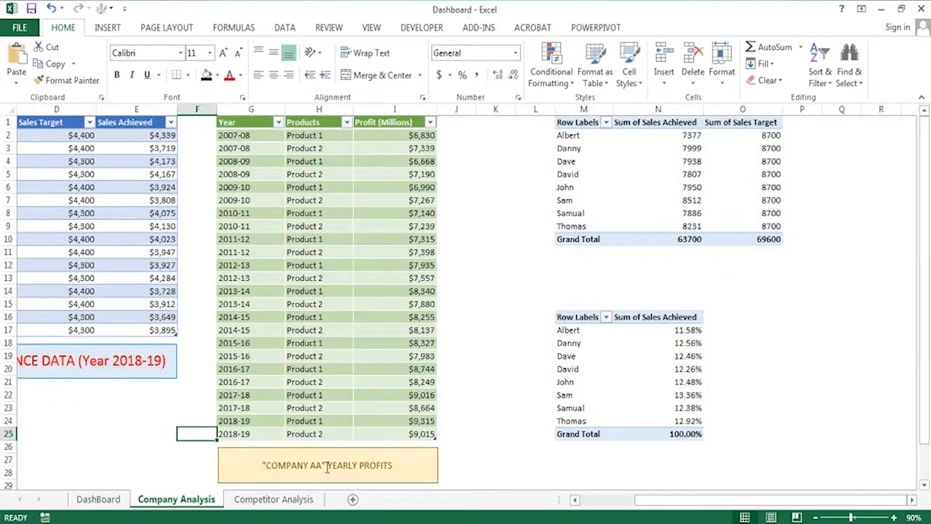
click(252, 124)
click(109, 27)
click(22, 62)
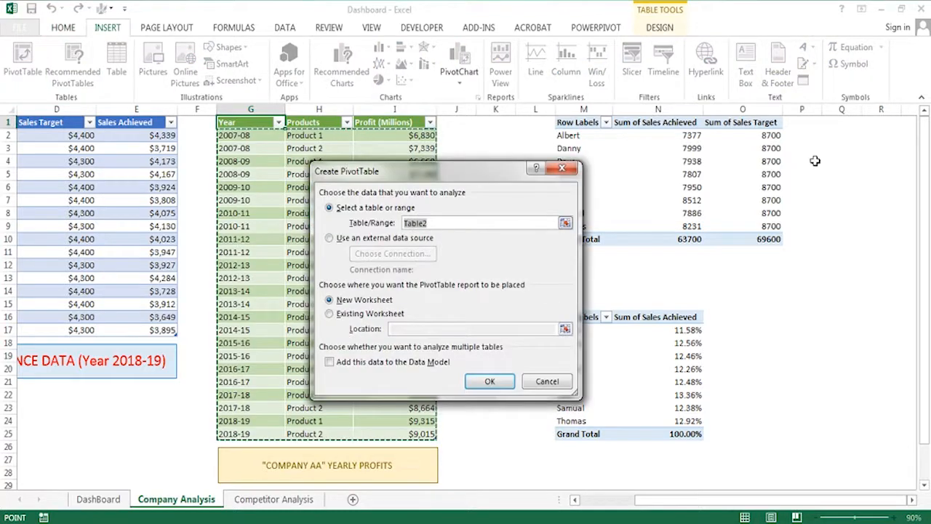
click(349, 313)
click(563, 328)
click(566, 195)
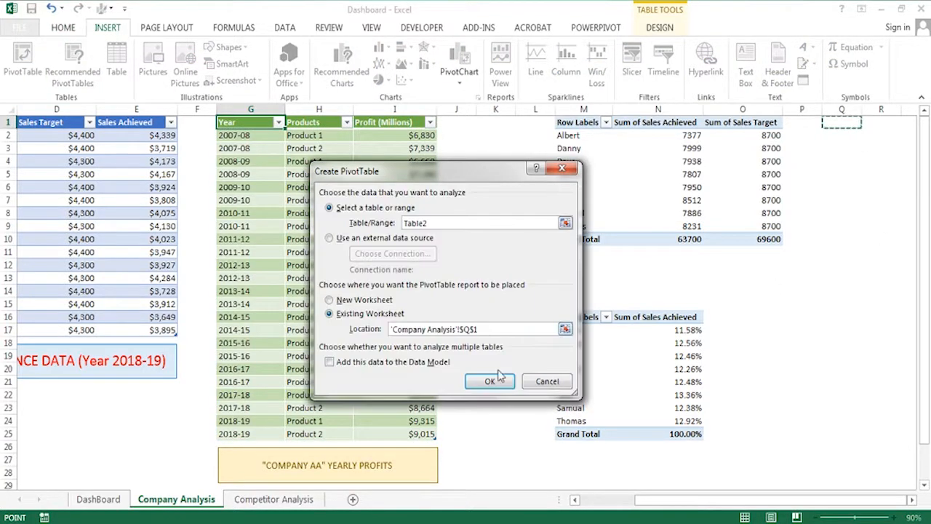
click(486, 380)
- Add Year to the rows and Profit (Millions) to the values of the new PivotTable
drag(545, 502, 584, 499)
drag(752, 172, 796, 443)
drag(769, 199, 846, 437)
drag(645, 501, 638, 502)
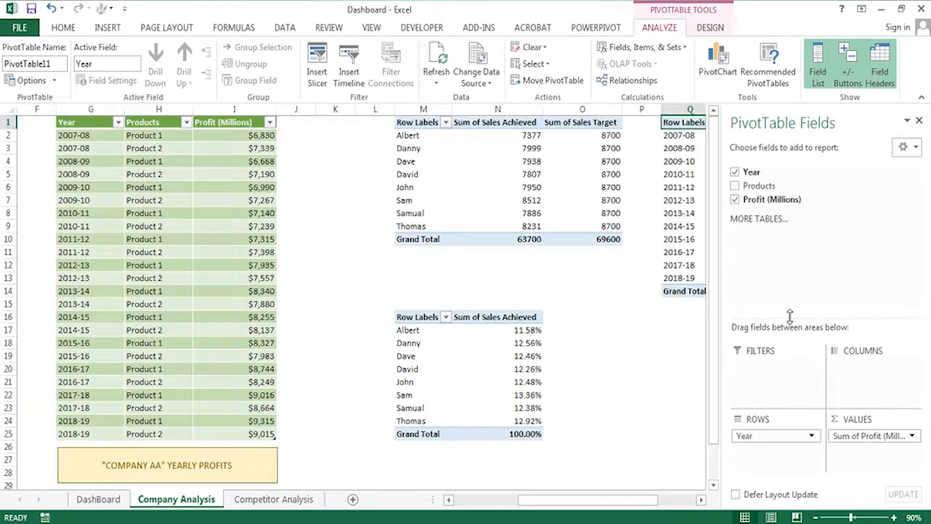
- Insert a basic Line PivotChart from the yearly profit PivotTable
click(717, 65)
click(111, 162)
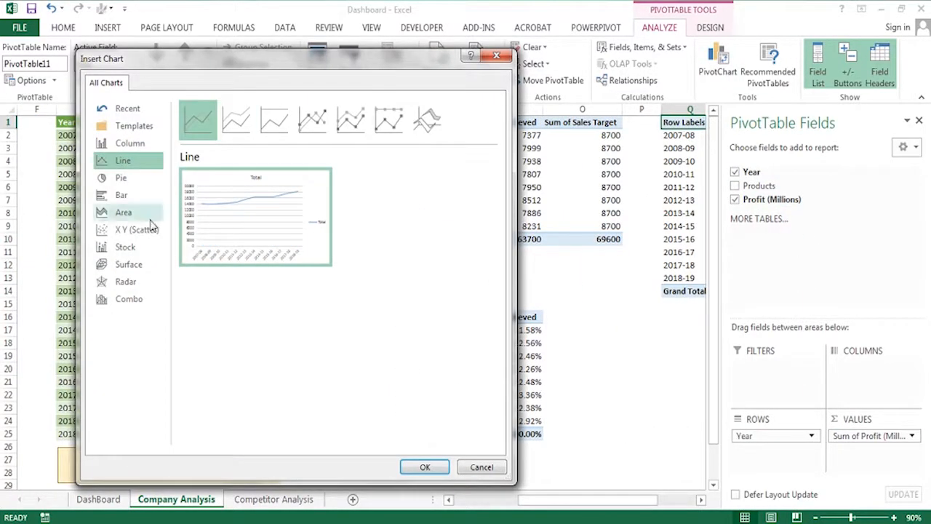
click(420, 468)
- Cut the profit line chart from Company Analysis, paste it into the DashBoard sheet, and move it up over the pie chart's lower part
click(241, 286)
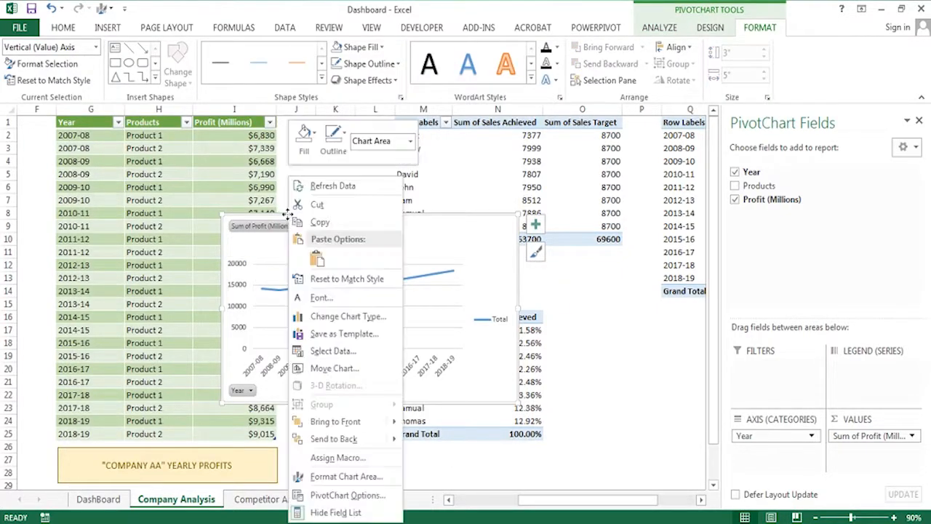
key(ctrl+x)
click(98, 499)
right_click(490, 397)
click(499, 162)
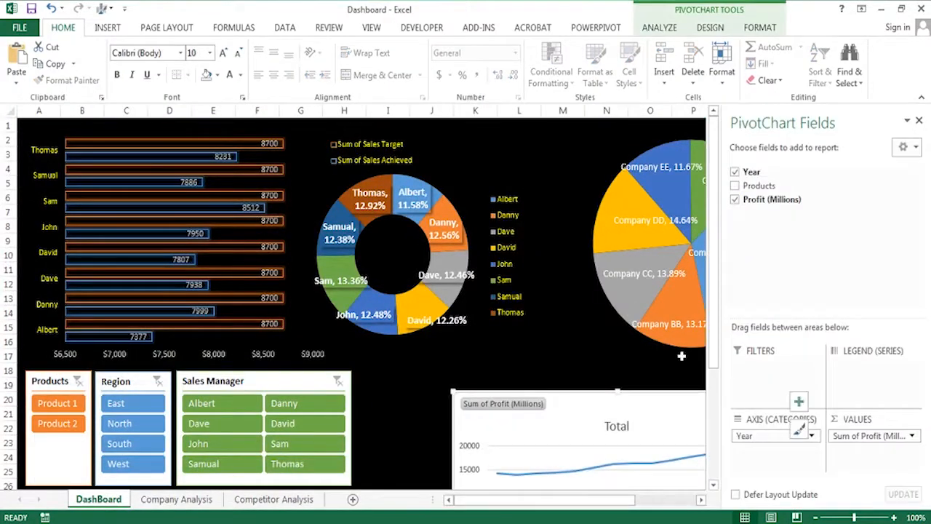
drag(638, 424, 718, 290)
- Rename the line chart's title as YEARLY PROFIT
right_click(719, 289)
right_click(697, 298)
click(696, 291)
double_click(694, 291)
text(Yearly Profits)
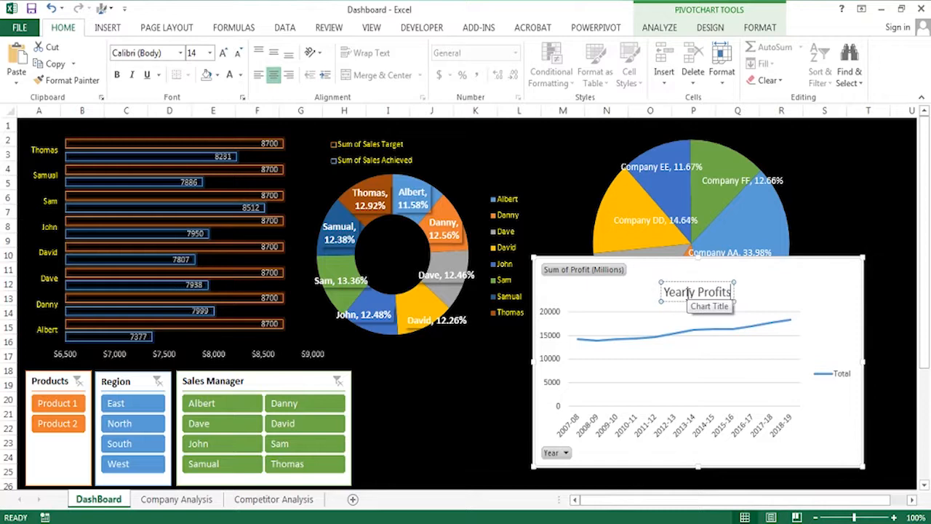
drag(687, 293, 747, 291)
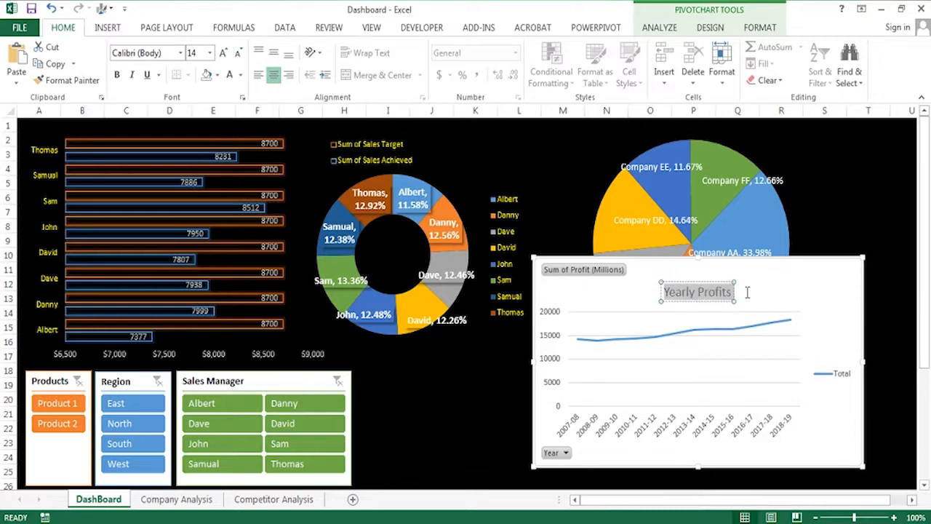
text(E)
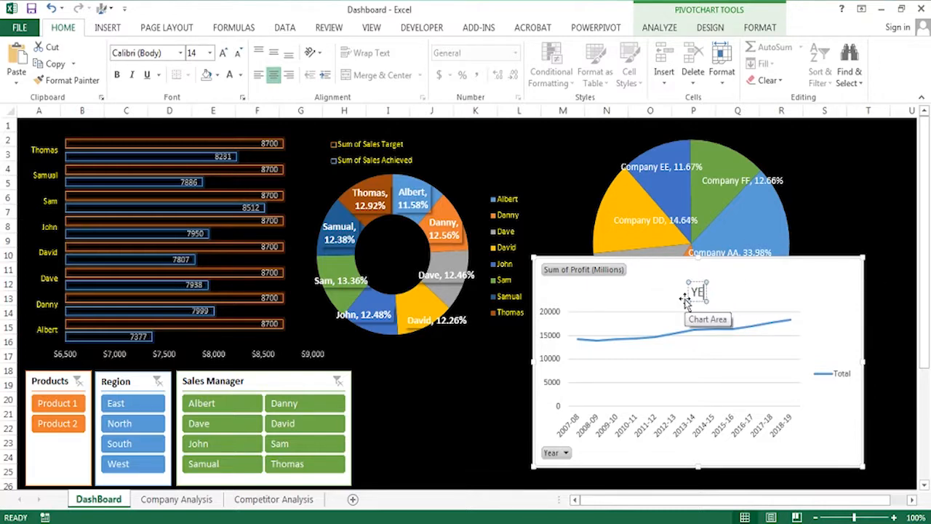
text(EAR)
- Hide the Sum of Profit (Millions) and Year field buttons on the yearly profit chart
right_click(593, 269)
click(662, 407)
right_click(554, 460)
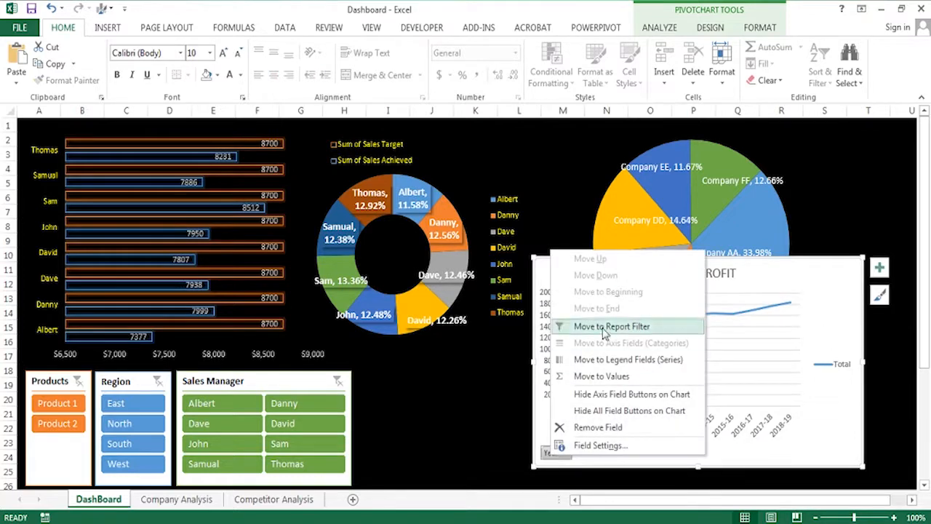
click(603, 405)
- Format the yearly profit chart's vertical axis numbers as Currency in $ with 0 decimal places
right_click(551, 338)
click(596, 483)
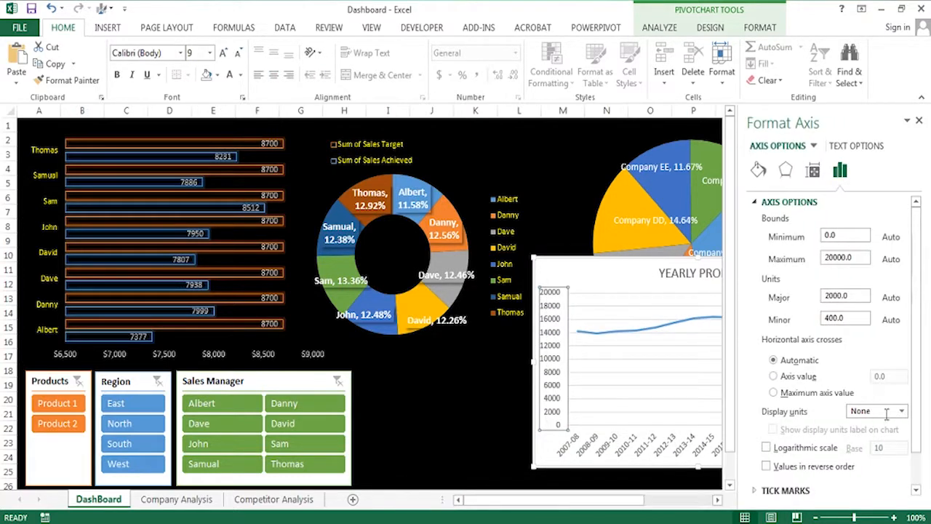
drag(917, 416, 916, 460)
click(779, 489)
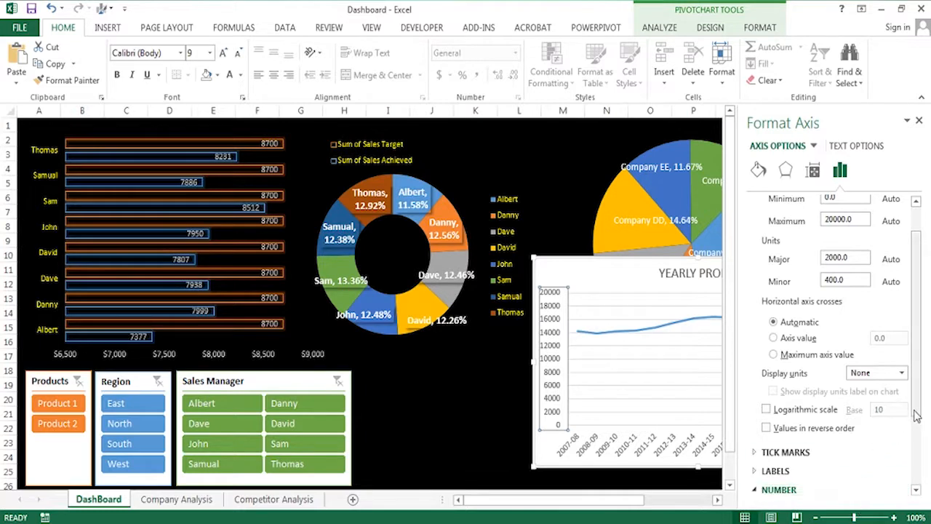
drag(915, 415, 915, 480)
click(891, 413)
click(808, 278)
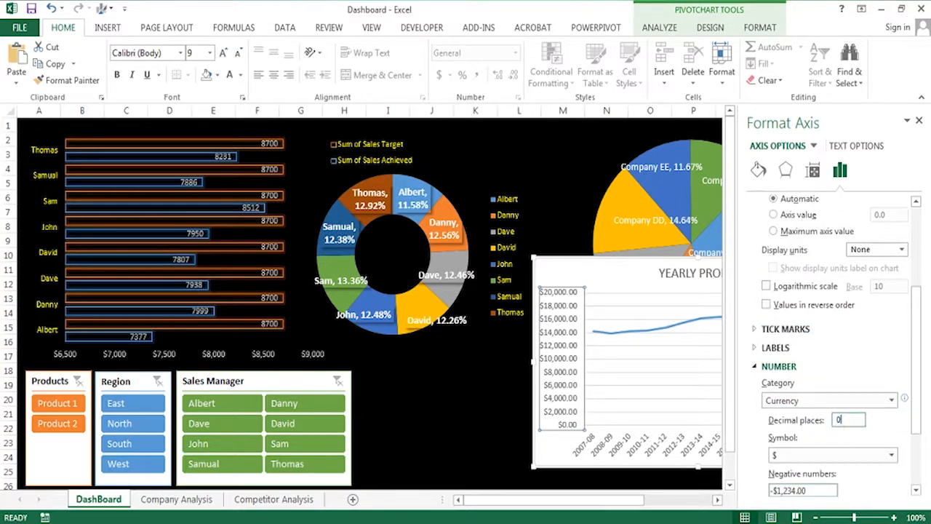
key(Return)
click(919, 122)
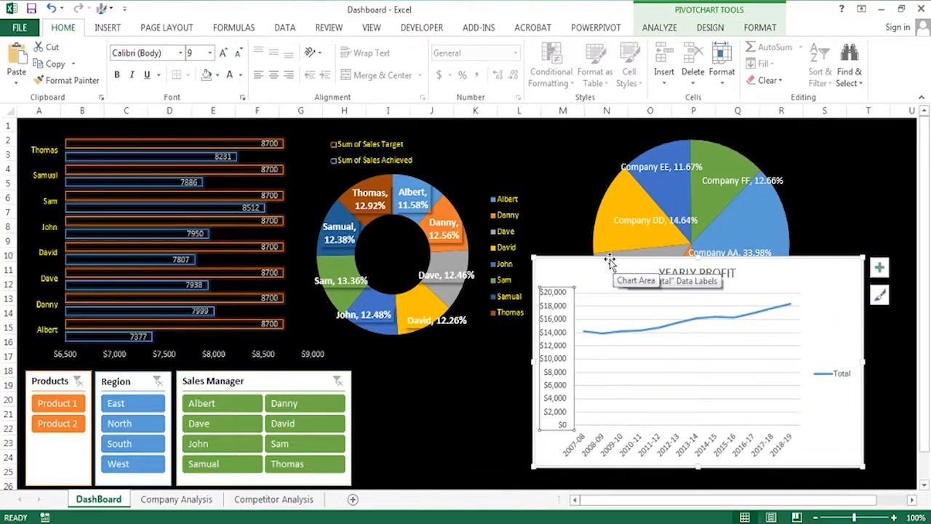
- Apply the dark chart style with a glowing, marked line to the yearly profit chart and remove its chart area fill
click(710, 27)
click(610, 87)
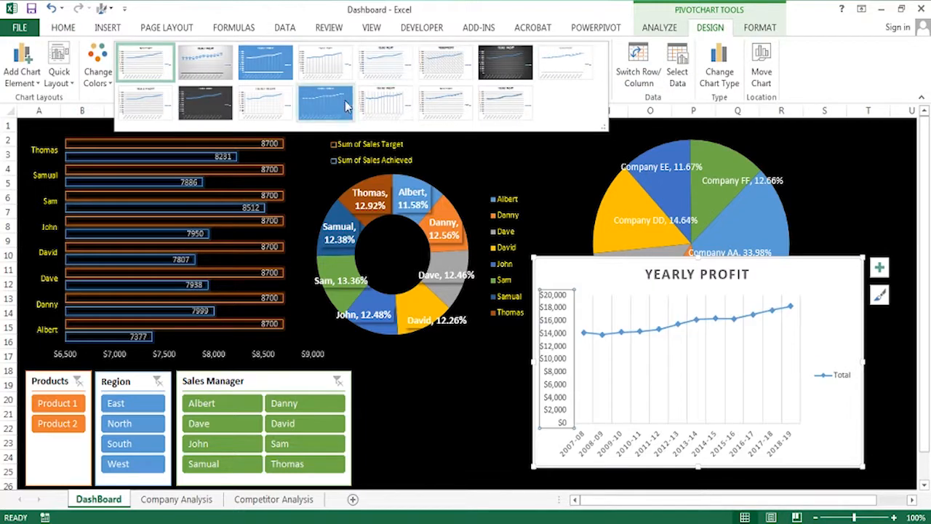
click(223, 114)
right_click(601, 306)
click(617, 135)
click(627, 297)
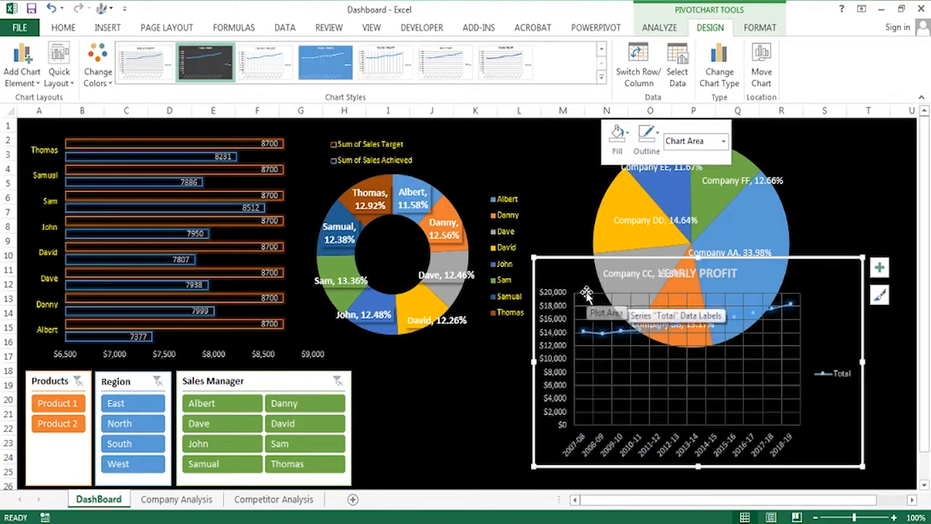
- Delete the horizontal and vertical gridlines of the yearly profit chart
key(Delete)
click(592, 306)
key(Delete)
- Move and resize the yearly profit chart into a wide strip beside the slicers, below the doughnut and pie charts, and delete its legend
drag(597, 258, 477, 296)
drag(577, 284, 521, 341)
drag(745, 408, 898, 420)
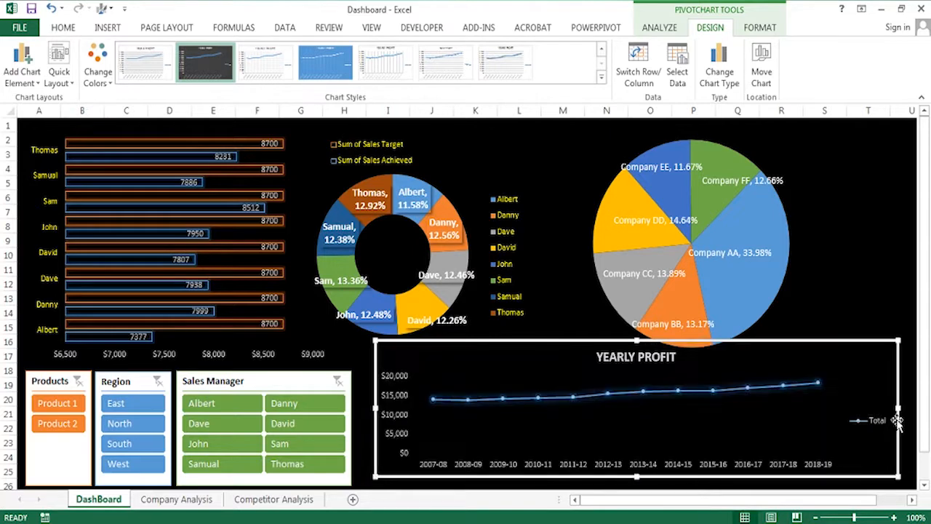
right_click(873, 427)
click(782, 357)
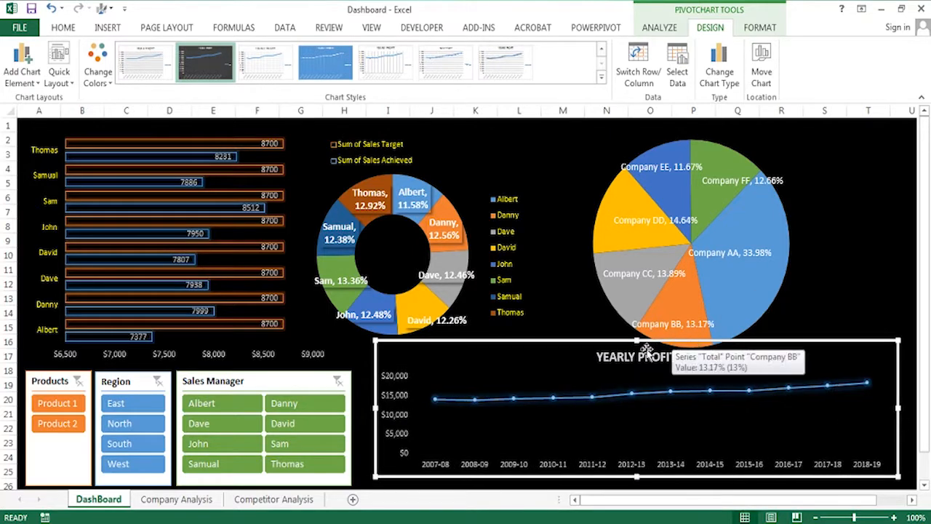
click(371, 384)
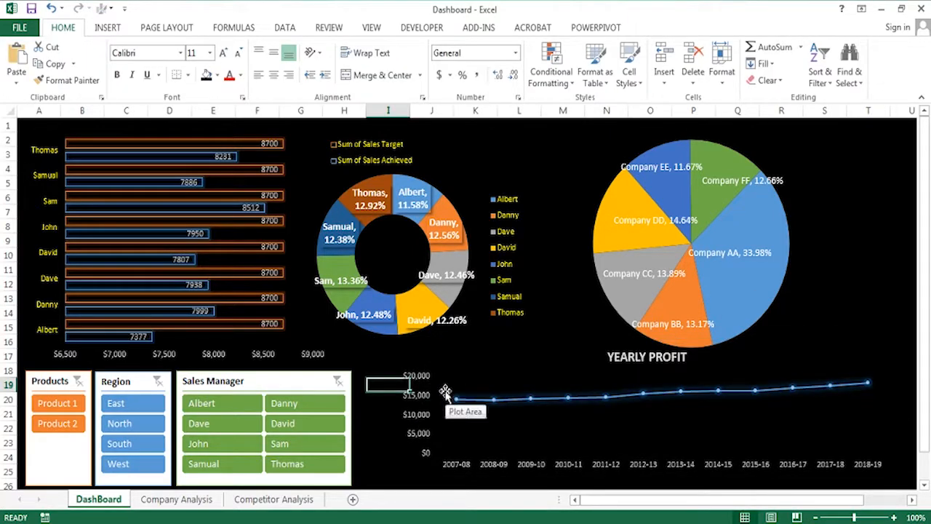
click(513, 412)
right_click(902, 364)
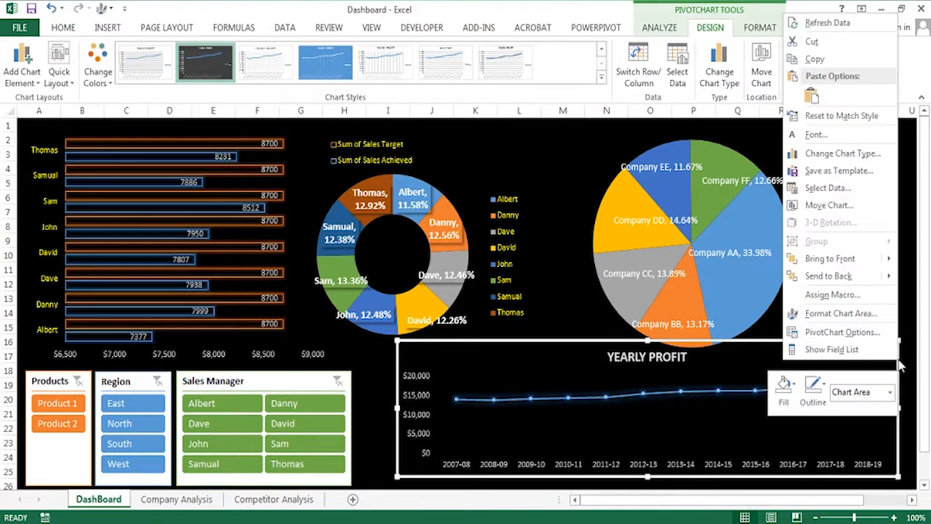
- Add data labels below the line of the yearly profit chart
click(20, 81)
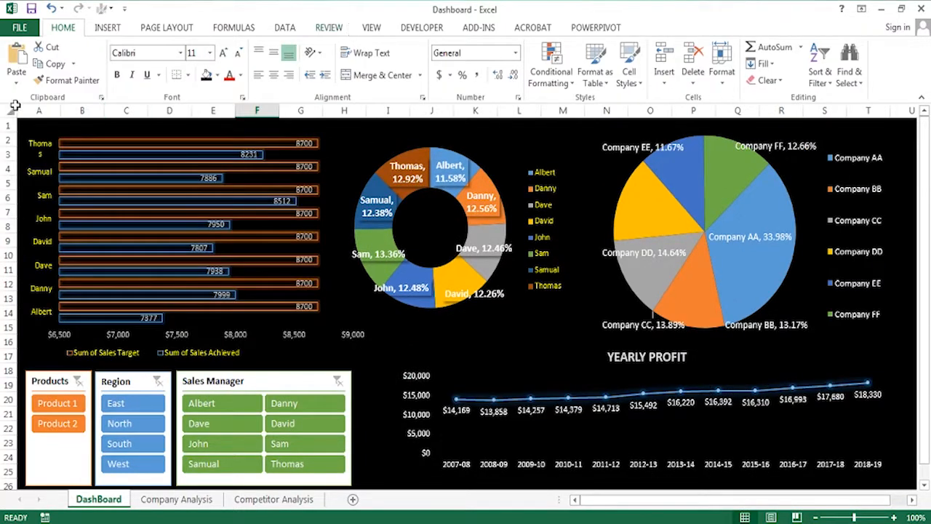
click(9, 109)
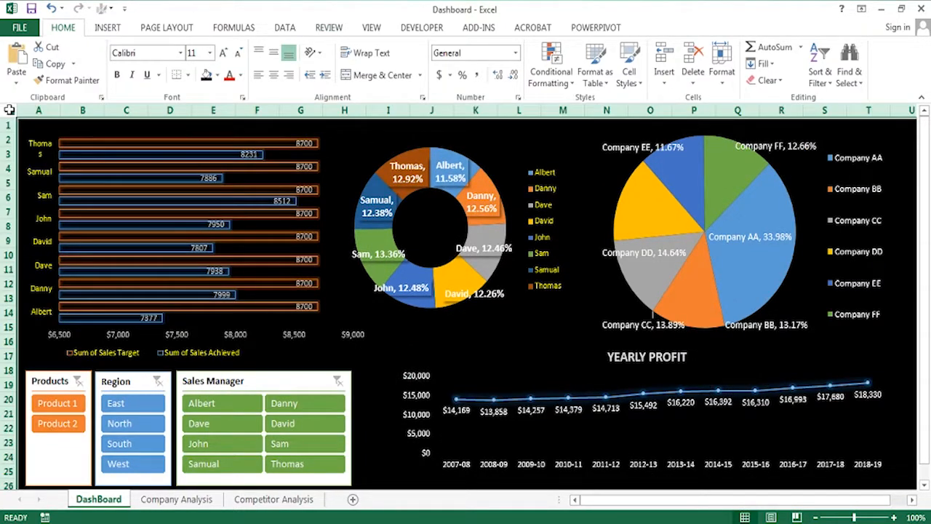
- Insert a rectangle over the dashboard charts and remove its outline
click(99, 29)
click(226, 47)
click(255, 63)
drag(343, 143, 410, 212)
click(341, 66)
click(323, 210)
- Move and stretch the rectangle to cover the whole dashboard, about 6.46" high and 15.46" wide
drag(342, 178, 4, 225)
drag(212, 143, 213, 117)
drag(407, 167, 899, 166)
drag(395, 220, 382, 406)
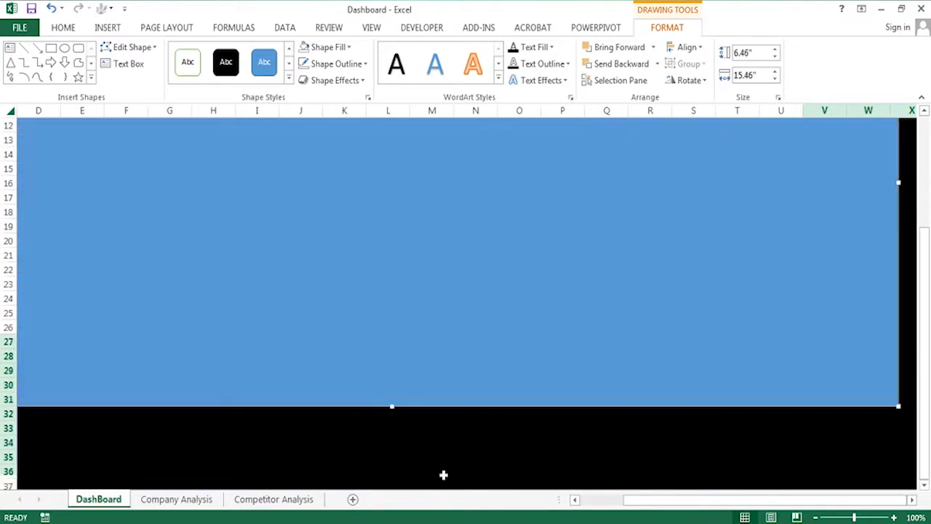
click(595, 501)
drag(924, 272, 926, 149)
- Send the large rectangle to the back, behind the charts and slicers
right_click(239, 223)
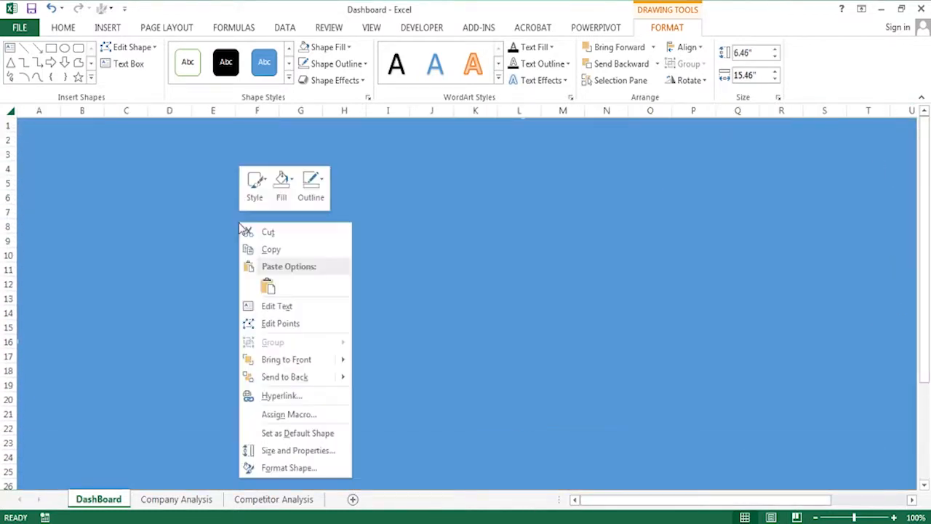
mouse_move(288, 380)
click(379, 378)
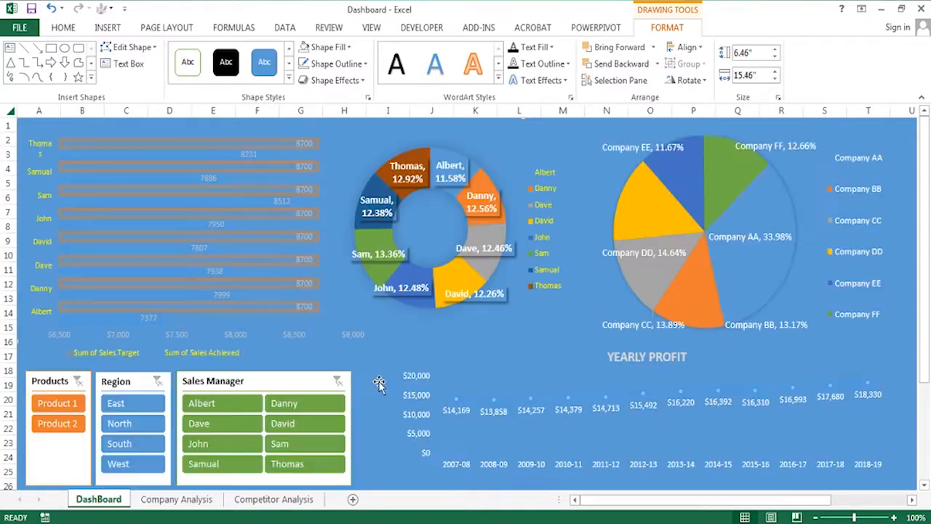
- Give the background rectangle a gradient fill with a grey preset and the Radial type
right_click(468, 129)
key(Escape)
right_click(382, 402)
click(429, 386)
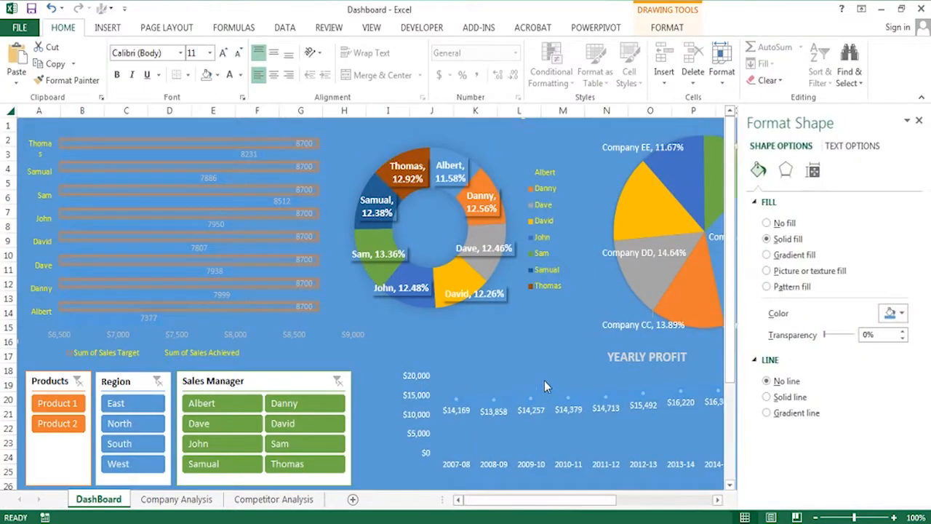
click(767, 255)
click(900, 313)
click(822, 371)
click(880, 335)
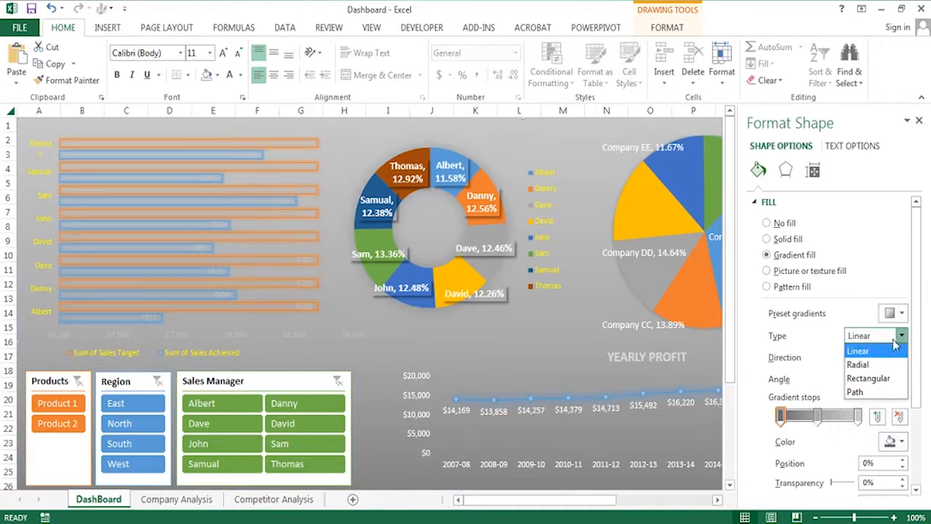
click(860, 363)
- Color the first gradient stop white, remove the middle stop and color the last stop black
click(901, 441)
click(822, 341)
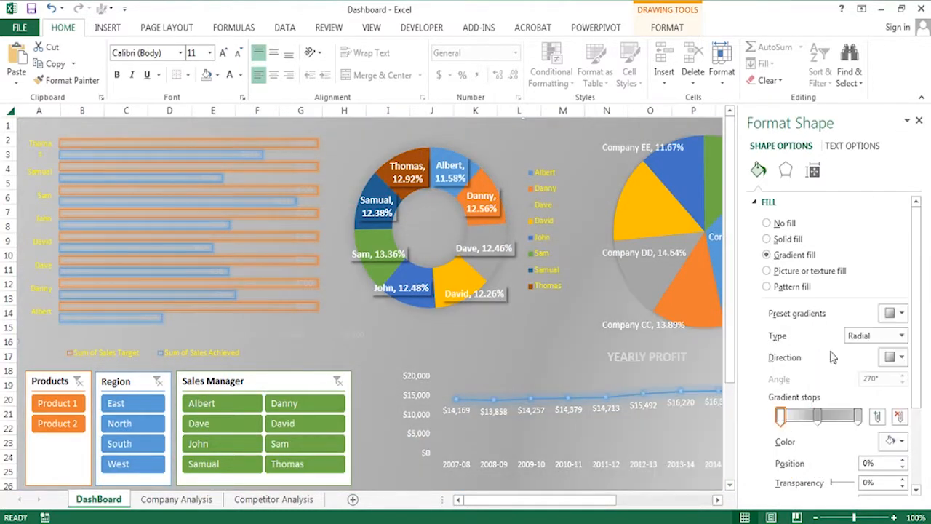
click(900, 421)
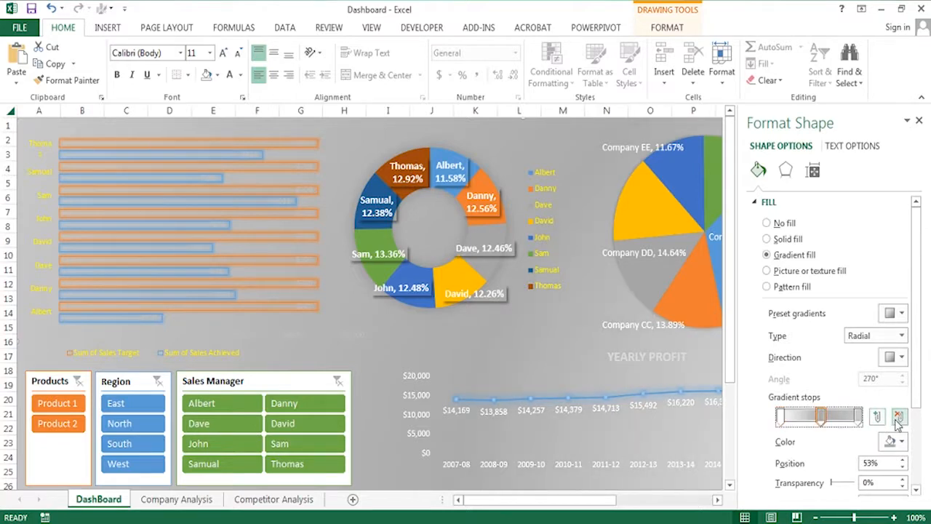
click(899, 421)
click(900, 442)
click(835, 345)
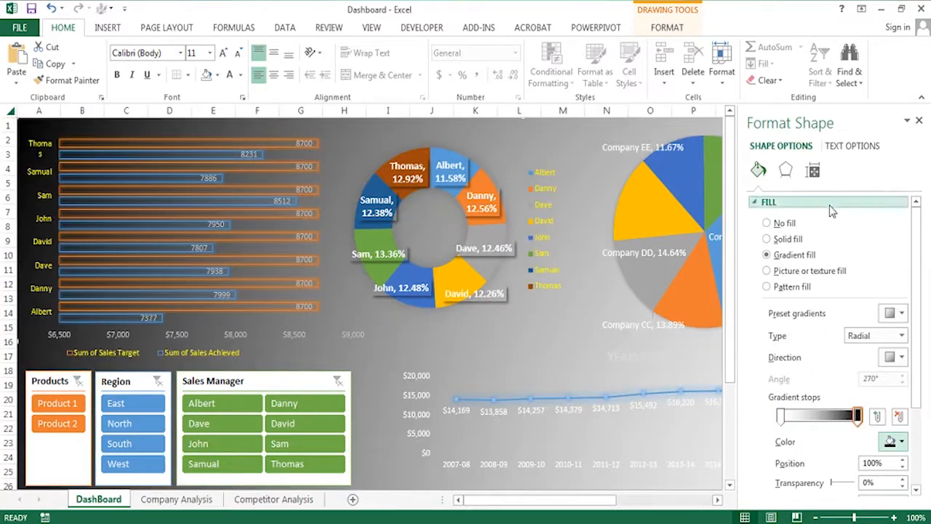
- Make the gradient radiate from the center, shift the black stop towards the middle and raise its transparency
click(900, 357)
click(851, 405)
drag(857, 415, 824, 429)
drag(832, 483, 851, 488)
click(919, 121)
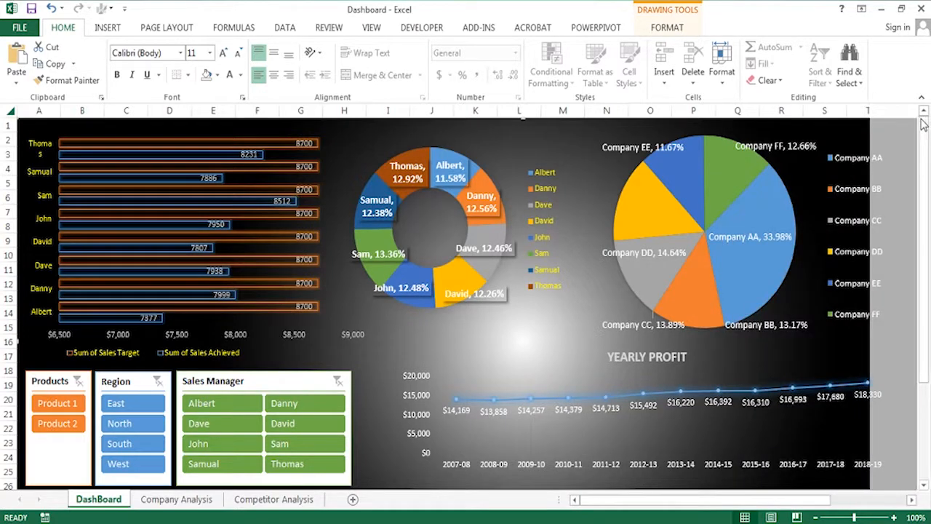
- Move the YEARLY PROFIT chart title slightly lower and color its text yellow
click(635, 363)
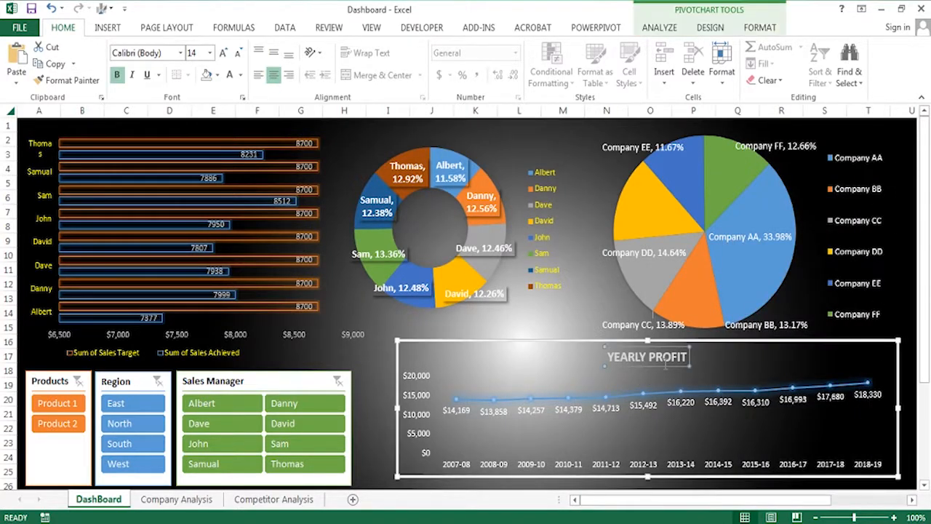
drag(665, 376, 665, 376)
click(241, 75)
click(265, 207)
- Widen the sales bar chart slightly and enlarge the doughnut chart beside it
click(361, 353)
drag(371, 247, 391, 249)
click(600, 374)
click(537, 322)
click(549, 258)
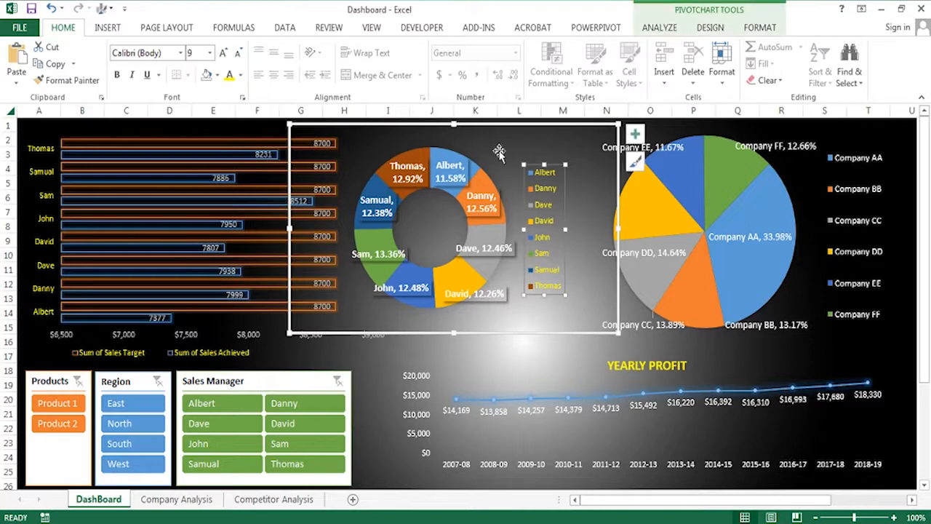
drag(616, 326, 650, 354)
drag(524, 355, 532, 347)
- Filter the dashboard to Product 2 with the Products slicer
click(399, 424)
scroll(399, 432, down, 2)
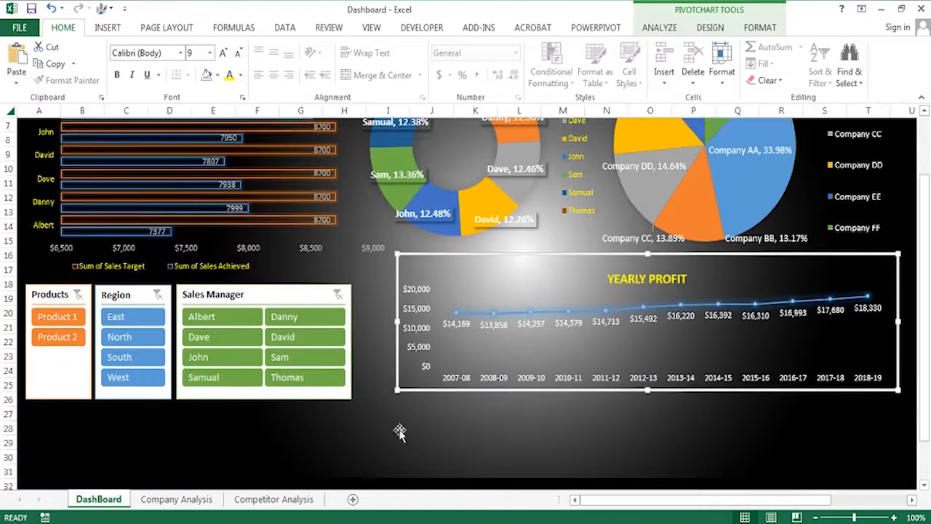
scroll(400, 432, down, 2)
click(396, 454)
click(418, 379)
scroll(417, 379, up, 4)
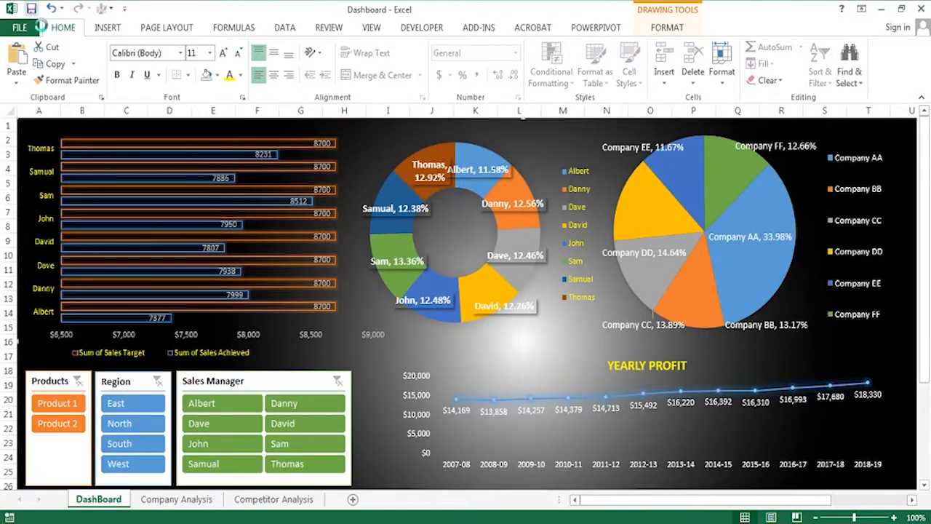
click(50, 429)
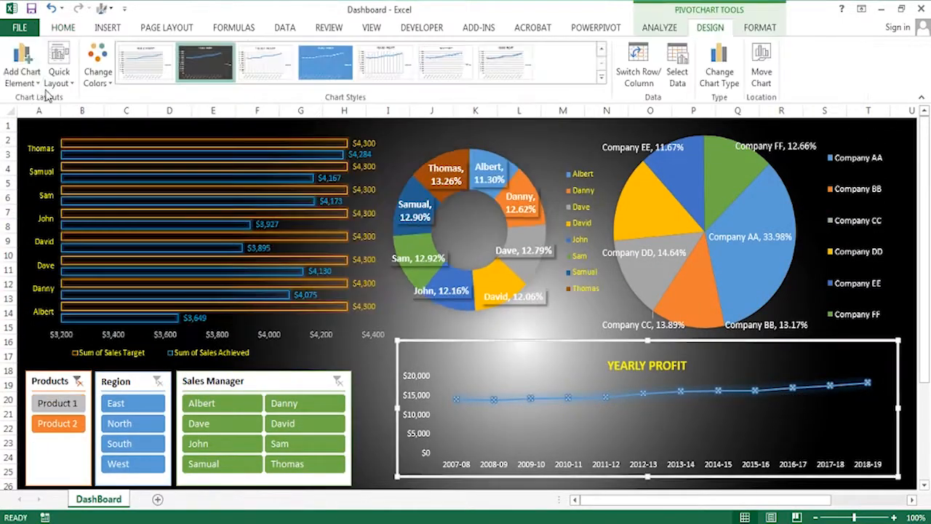
- Add data labels below the yearly profit line and color their text yellow
click(32, 87)
mouse_move(45, 150)
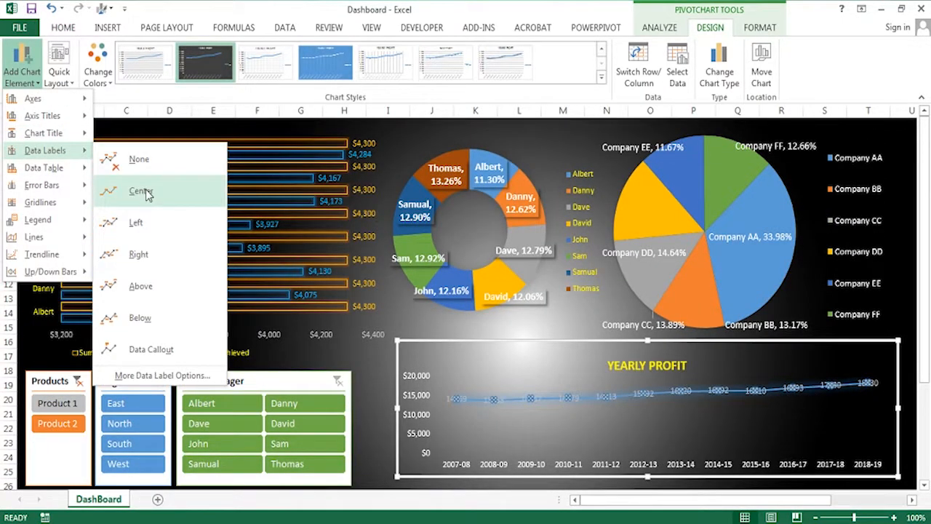
click(153, 318)
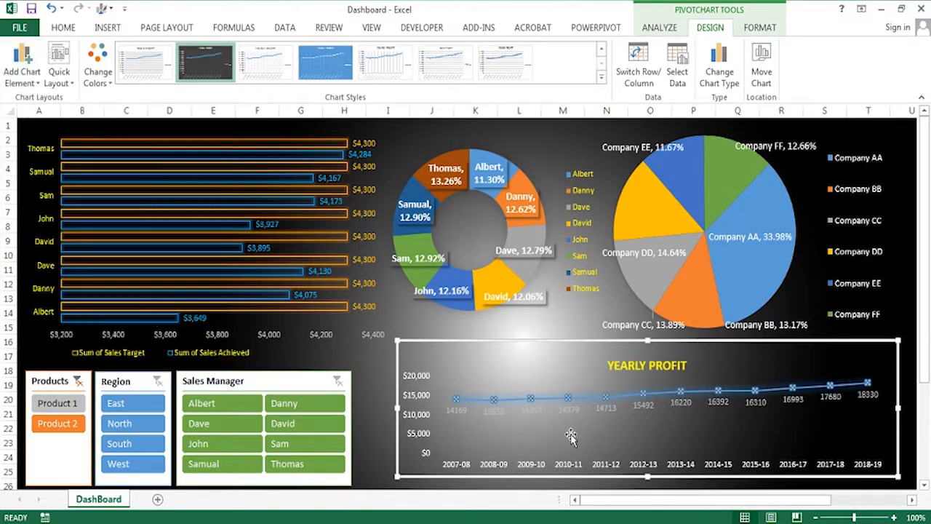
click(455, 411)
click(63, 27)
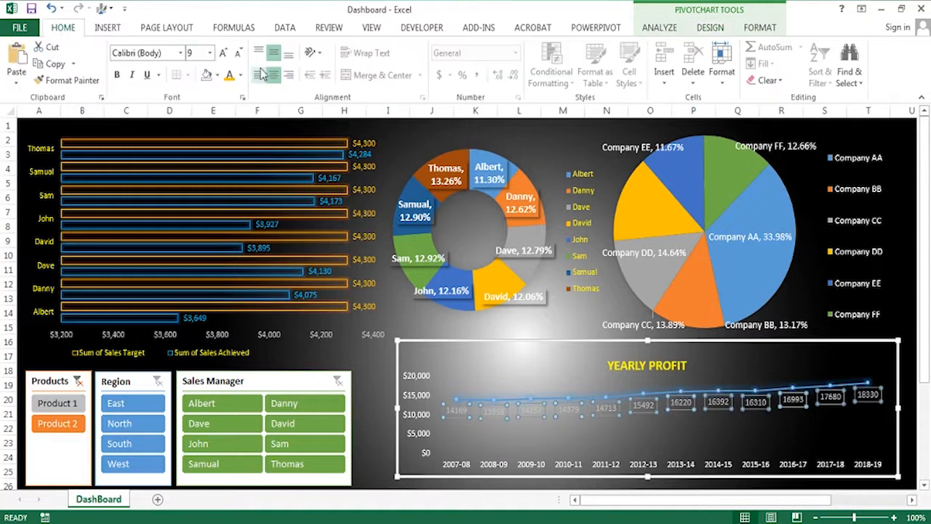
click(240, 75)
click(264, 206)
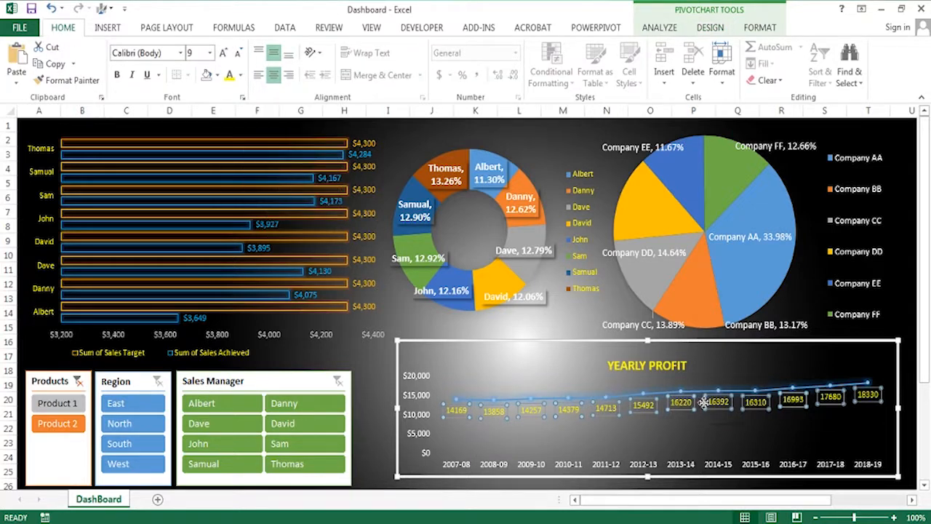
- Format the yearly profit data labels as Currency in $ with 0 decimal places
right_click(676, 400)
click(702, 395)
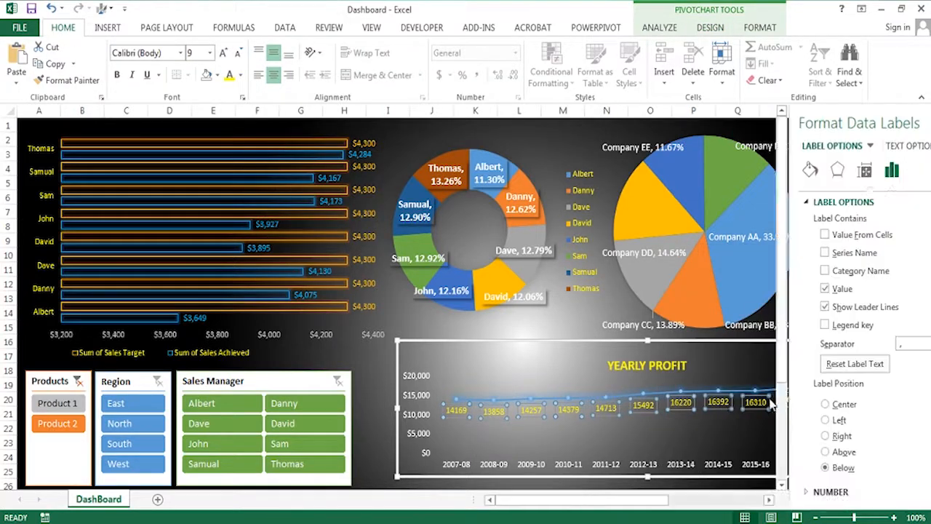
click(866, 490)
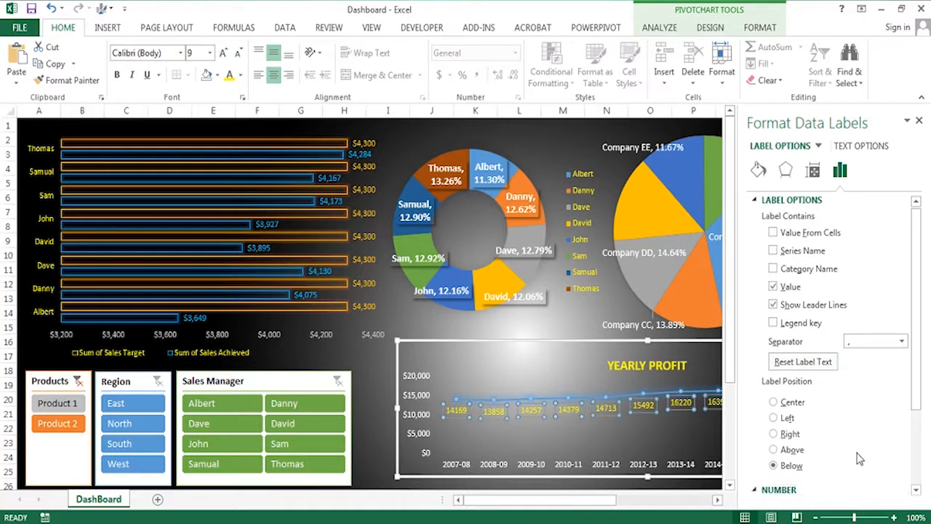
scroll(908, 417, down, 3)
click(800, 422)
click(789, 279)
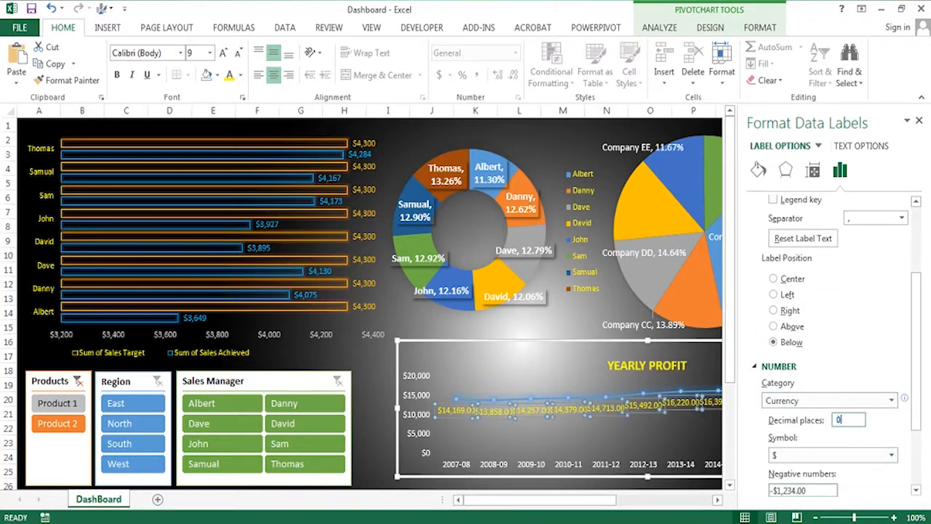
text(0)
key(Return)
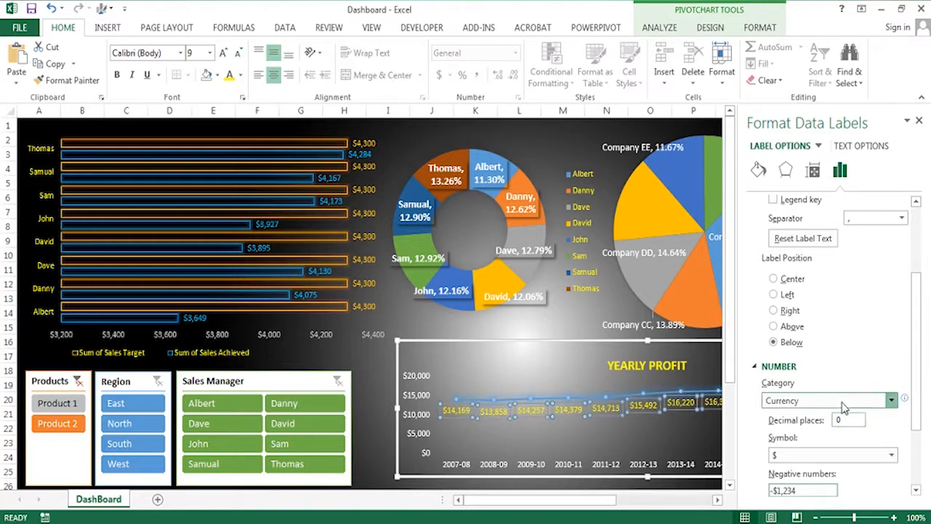
- Color the yearly profit line solid yellow
click(595, 398)
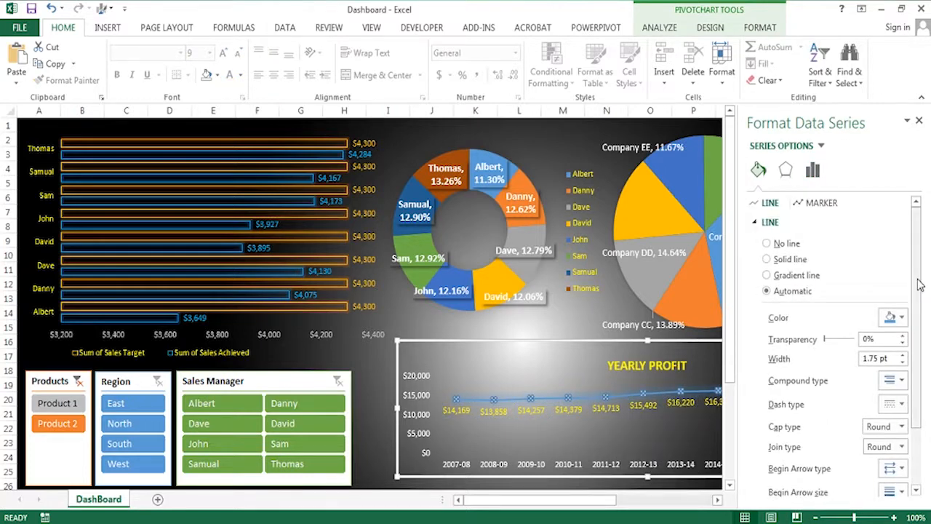
scroll(920, 283, down, 1)
click(902, 294)
click(852, 405)
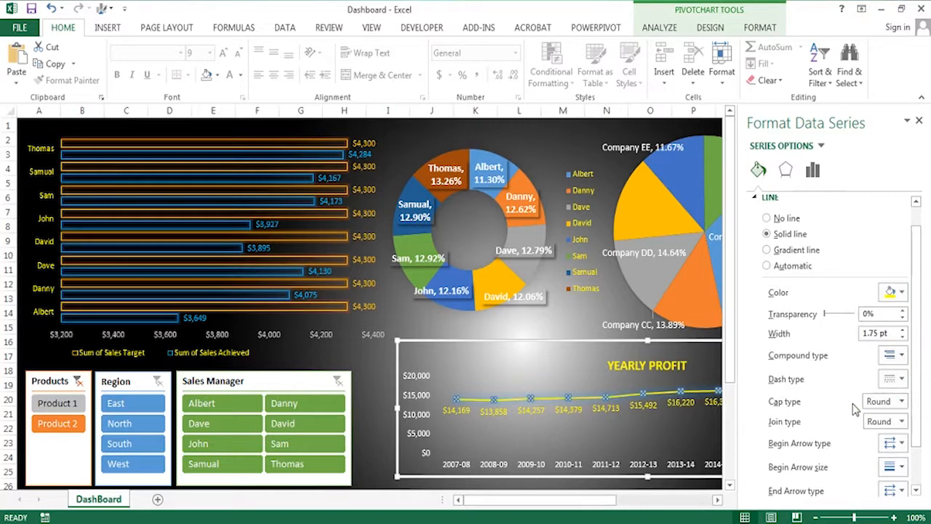
scroll(818, 289, up, 1)
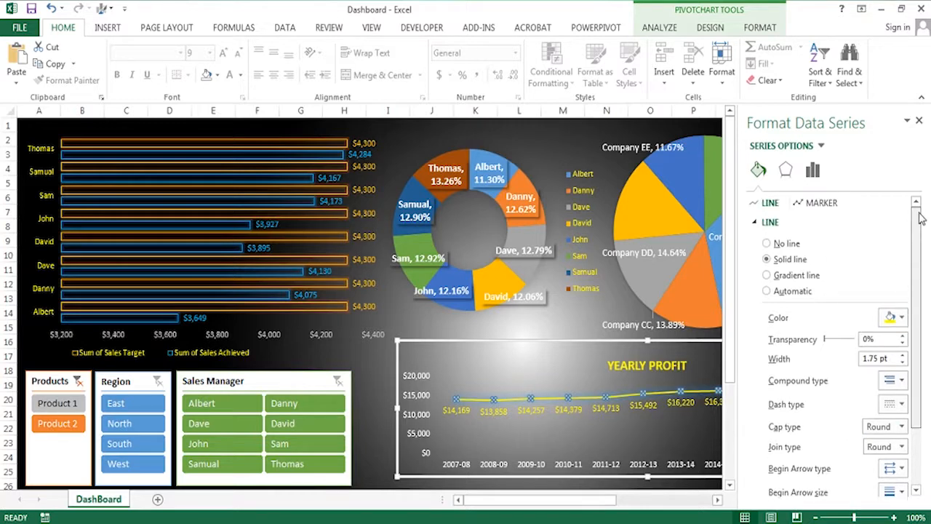
- Fill the markers of the yearly profit line with solid red
click(818, 205)
click(901, 386)
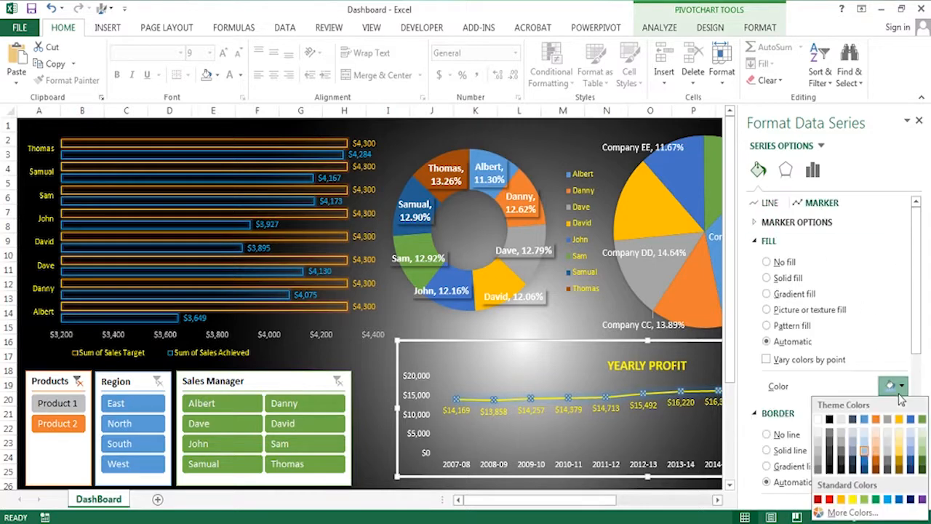
click(829, 499)
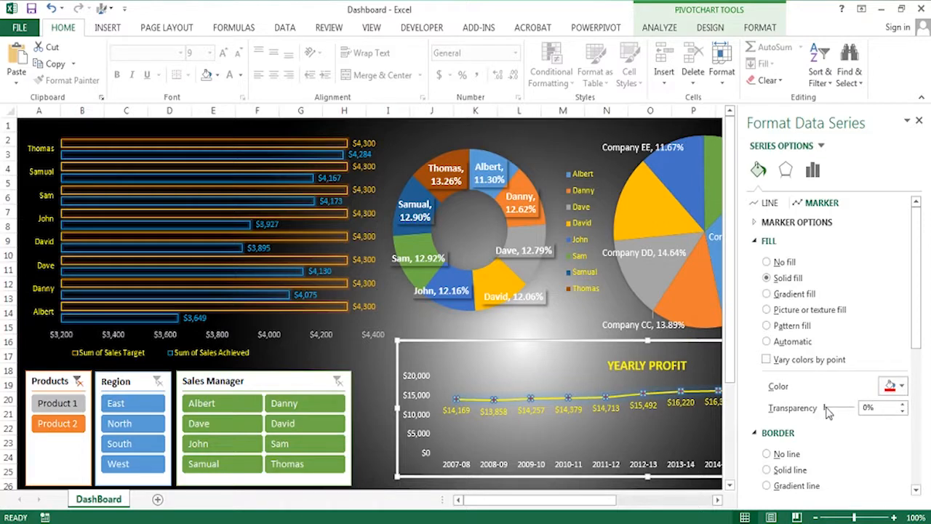
click(591, 474)
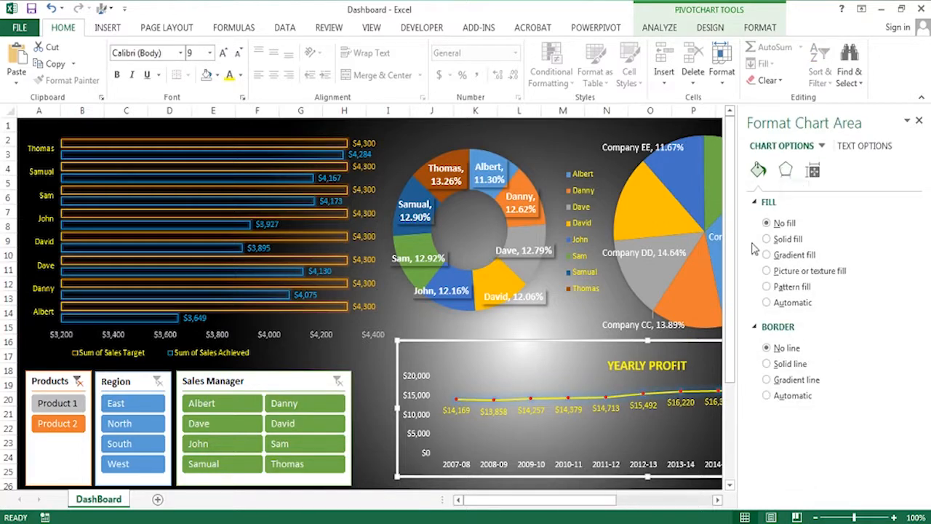
- Recolor the yearly profit line gold
click(644, 399)
click(892, 318)
click(902, 357)
- Give the yearly profit line a yellow glow with 93% transparency
click(787, 184)
click(894, 222)
click(893, 222)
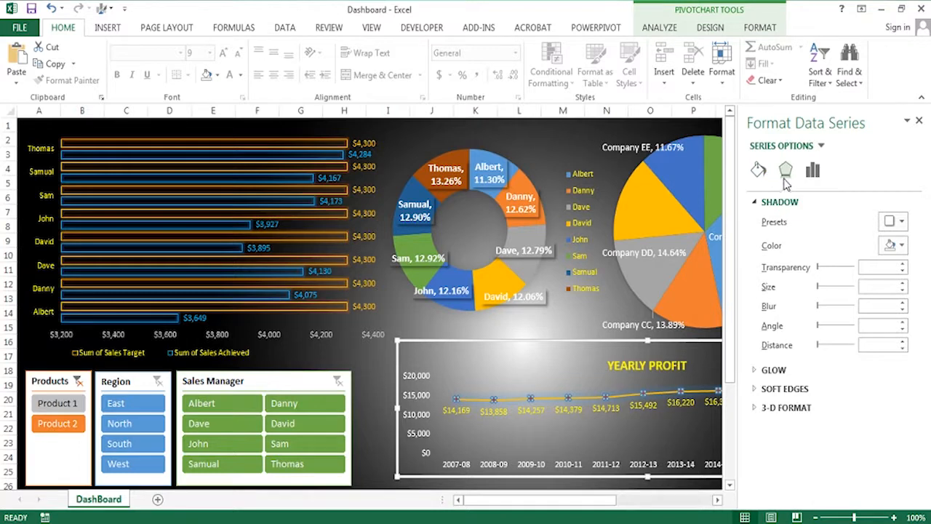
click(765, 370)
click(895, 413)
click(851, 380)
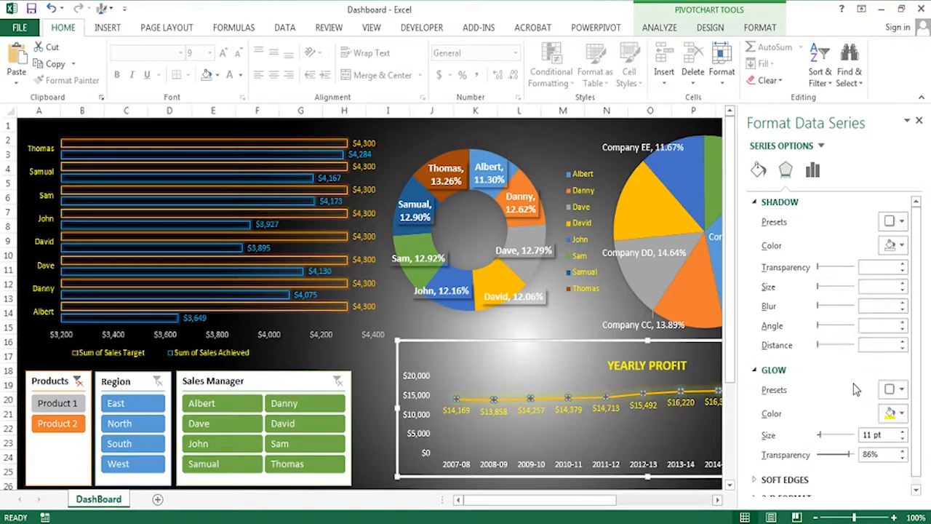
drag(851, 459, 855, 456)
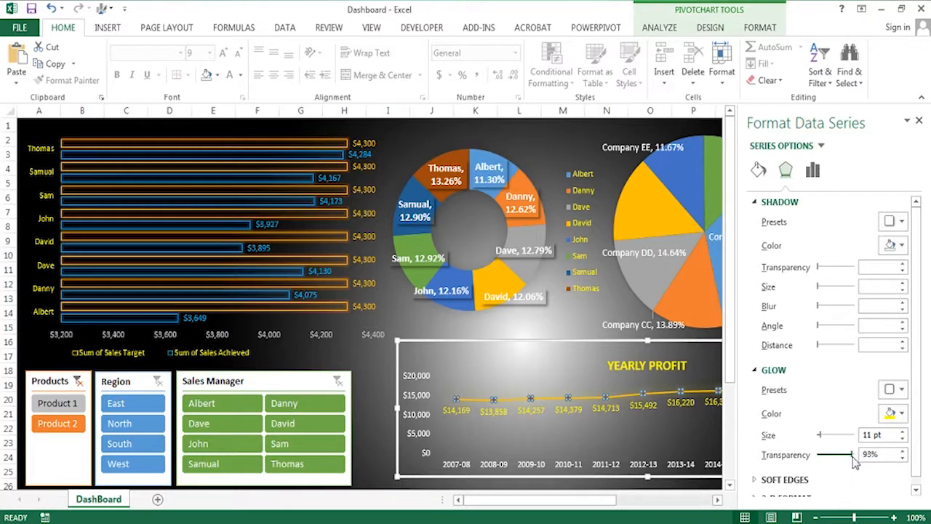
click(919, 121)
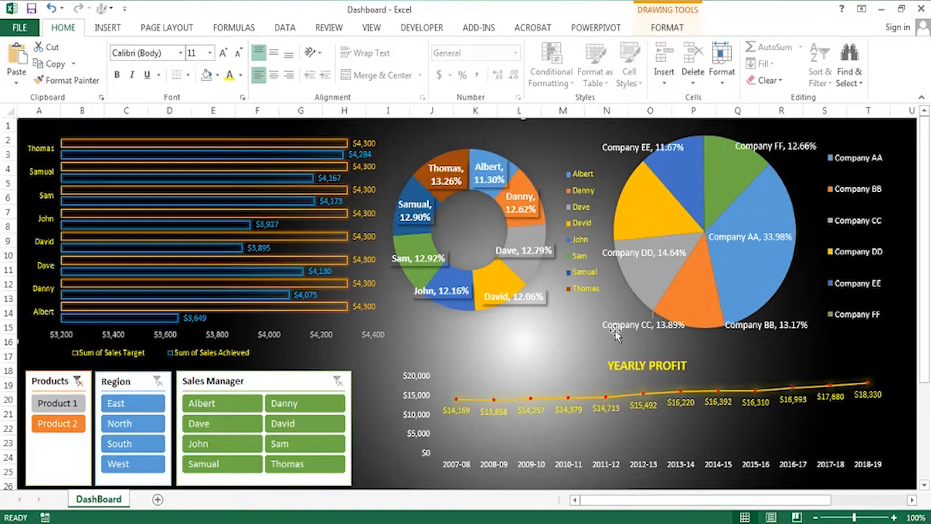
- Include Product 1 in the product filter again and filter the region to East
ctrl+click(62, 405)
click(120, 423)
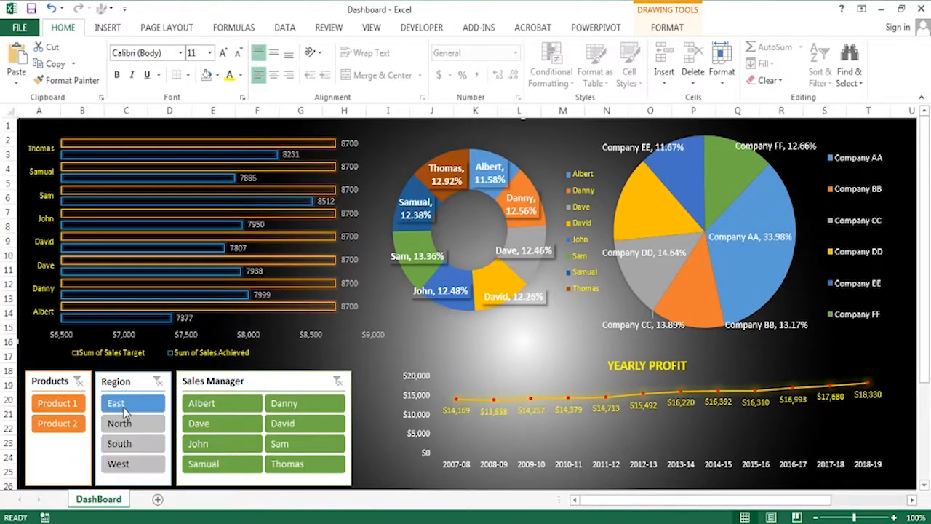
- Filter the region to South and West in turn, ending with all four regions included again
click(129, 445)
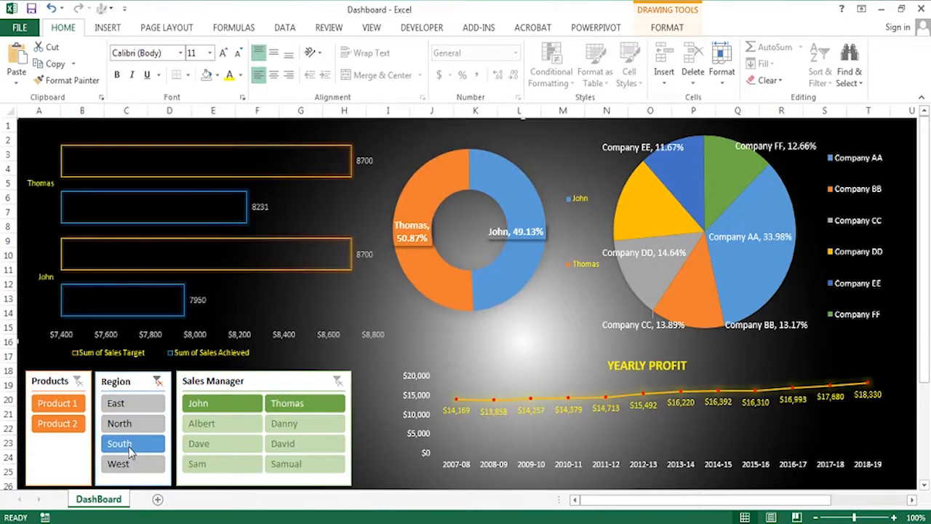
click(125, 464)
ctrl+click(131, 447)
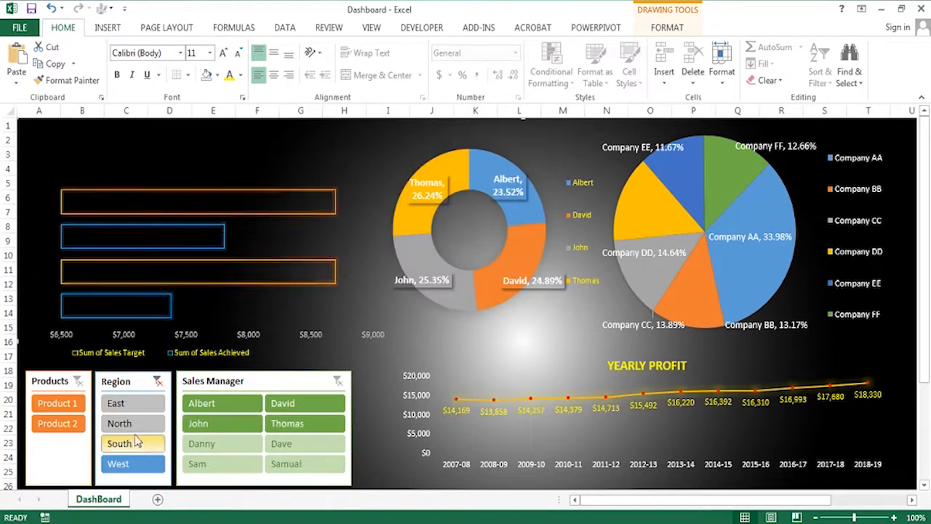
ctrl+click(140, 426)
ctrl+click(145, 410)
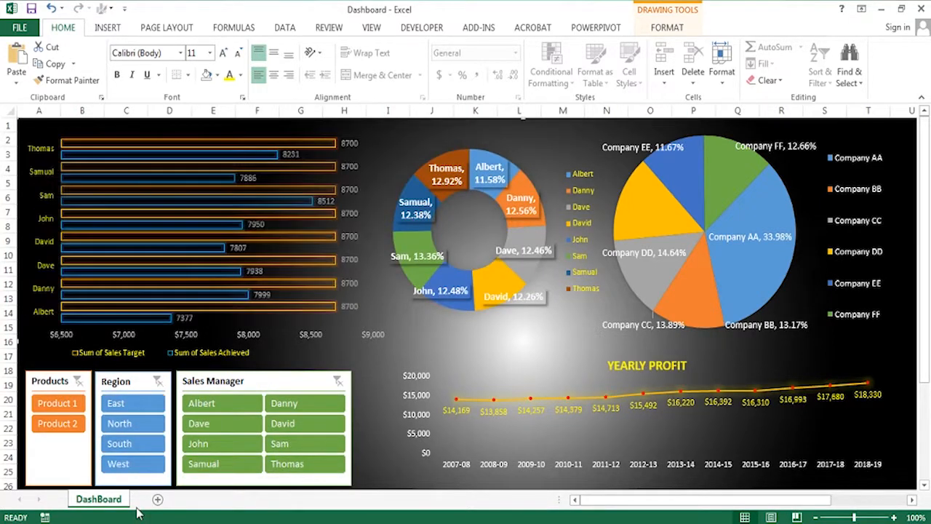
- Limit the products to Product 1 and filter the dashboard to several sales managers one at a time
click(213, 403)
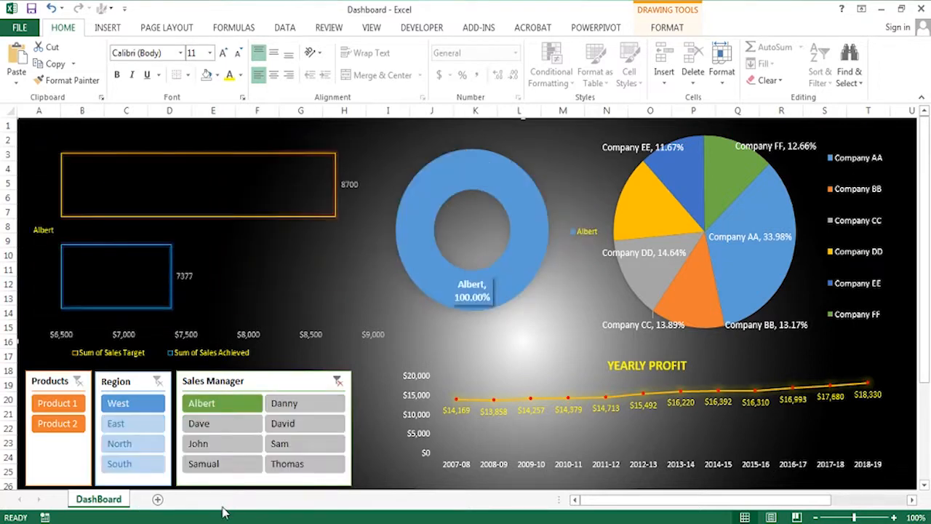
ctrl+click(67, 423)
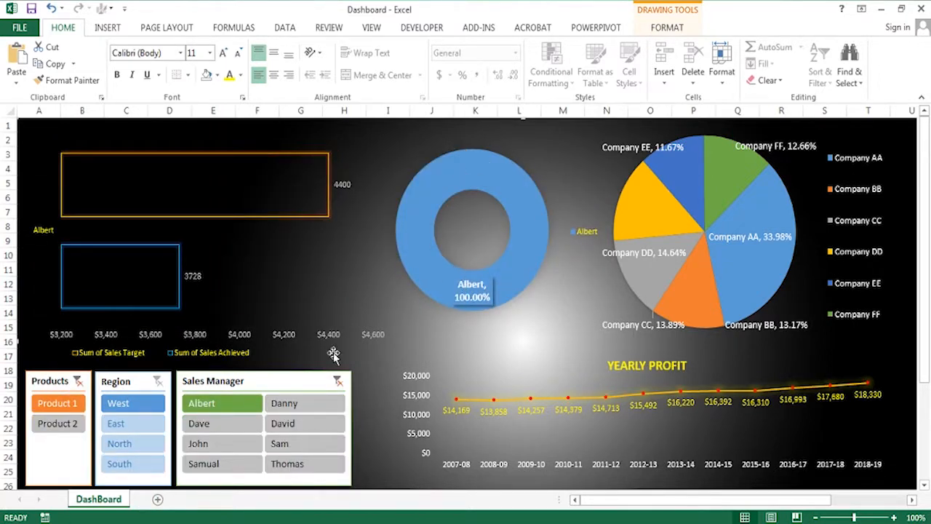
click(203, 422)
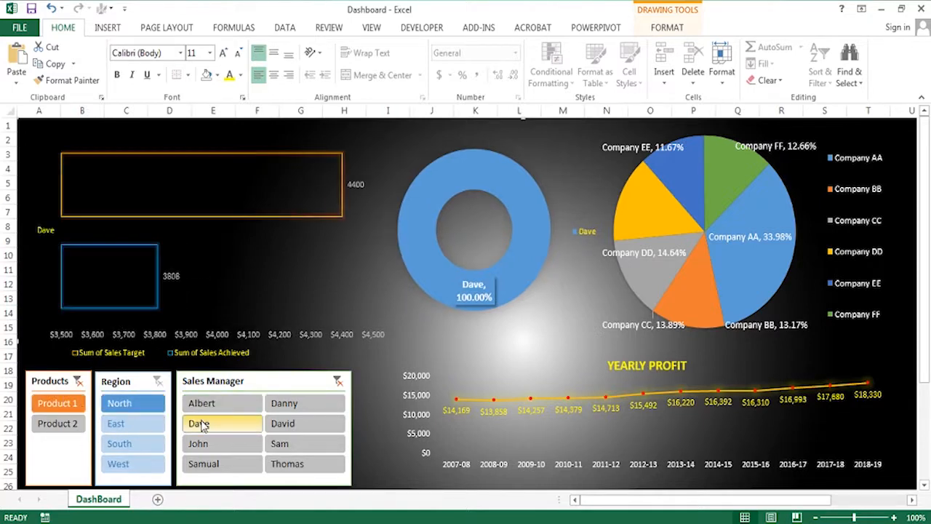
click(213, 445)
click(215, 458)
click(324, 406)
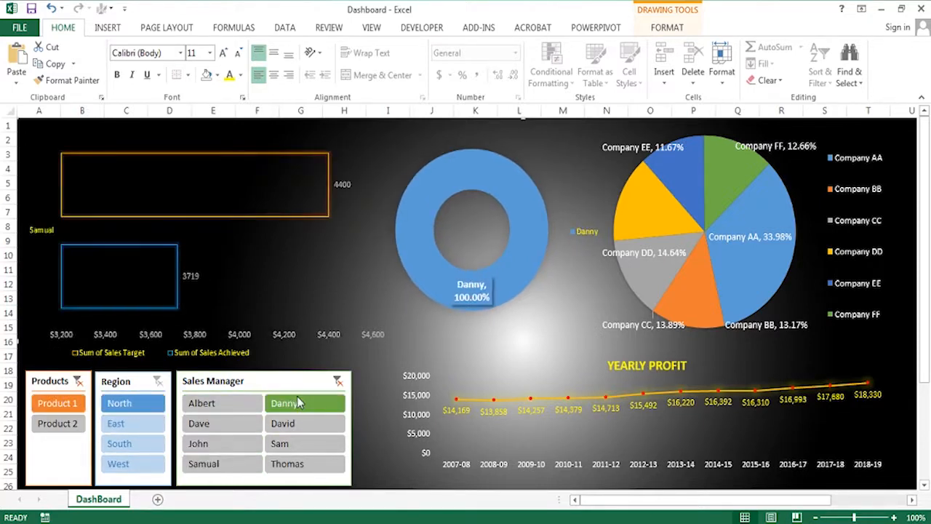
click(311, 437)
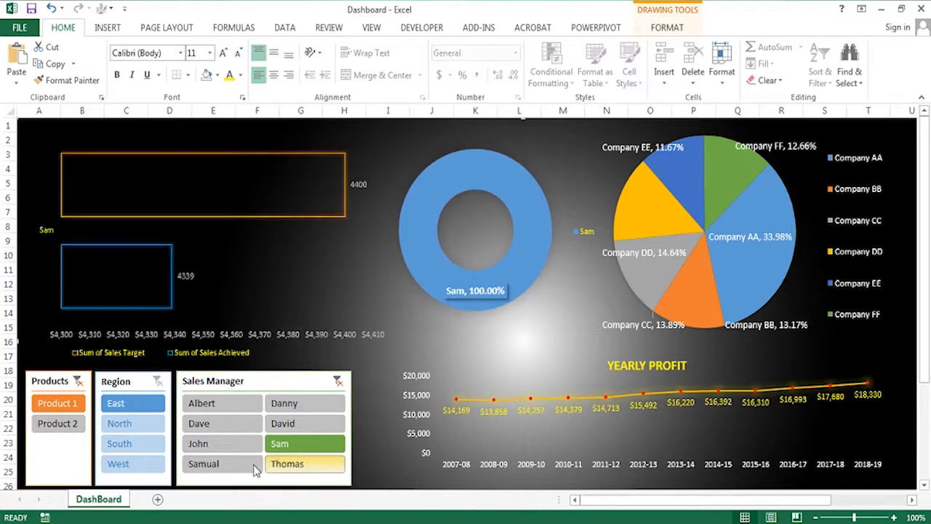
- Filter the region to North and check its two available sales managers one after the other
click(118, 424)
click(237, 404)
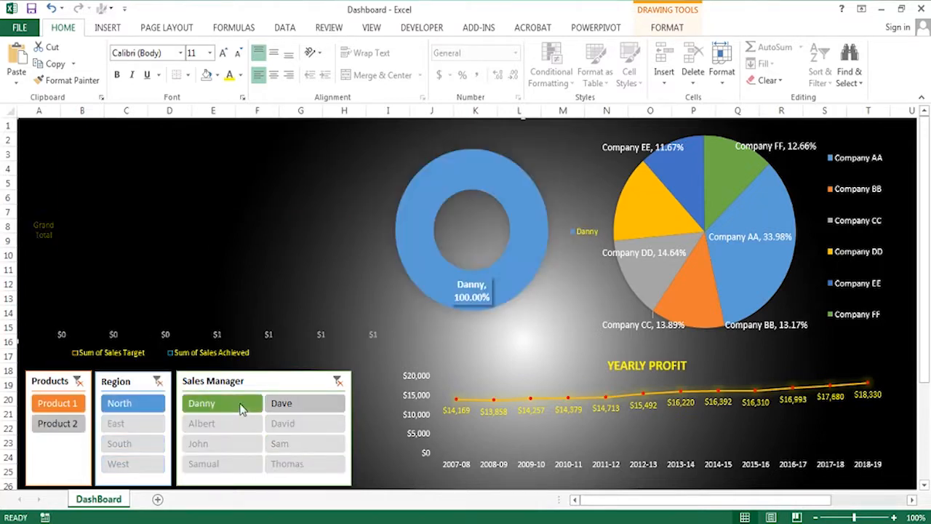
click(294, 402)
- Filter to Product 2 alone before including both products, all regions and all sales managers again
click(67, 422)
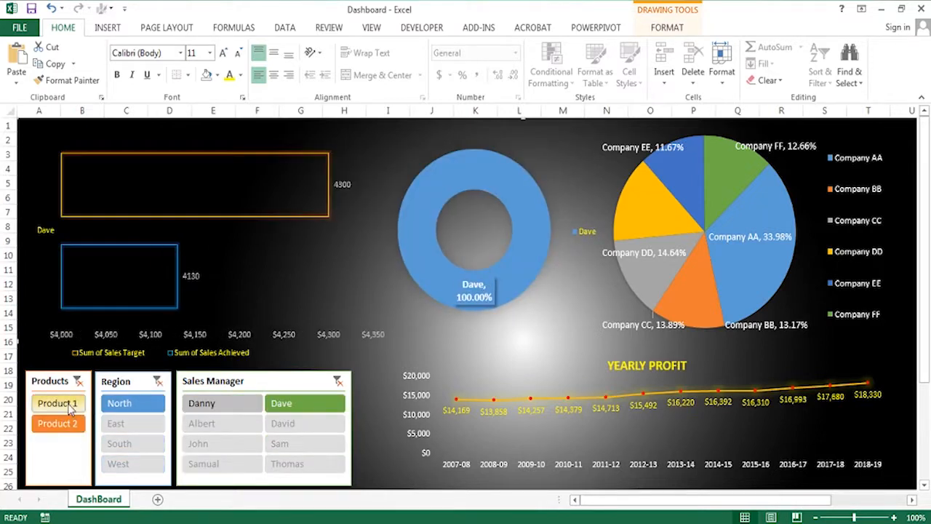
ctrl+click(71, 404)
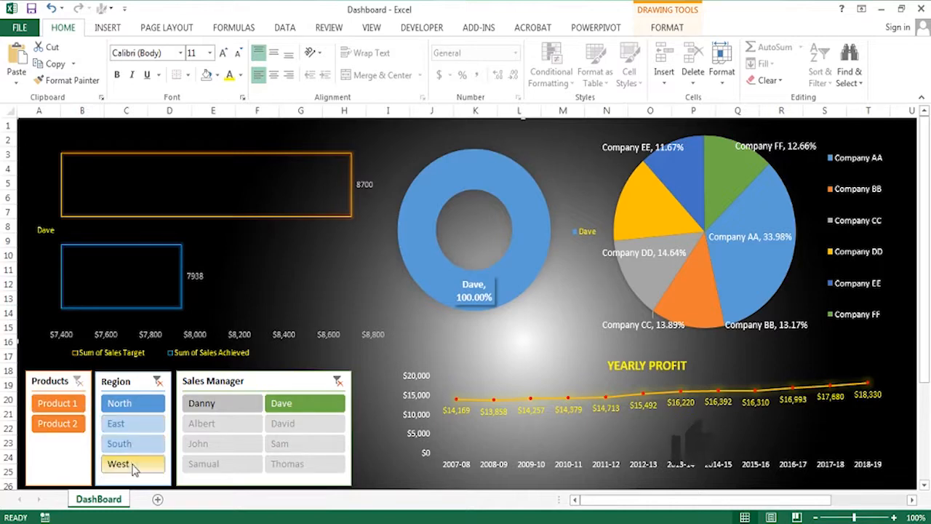
ctrl+click(217, 406)
ctrl+click(288, 404)
ctrl+click(281, 431)
ctrl+click(222, 446)
drag(285, 470, 342, 459)
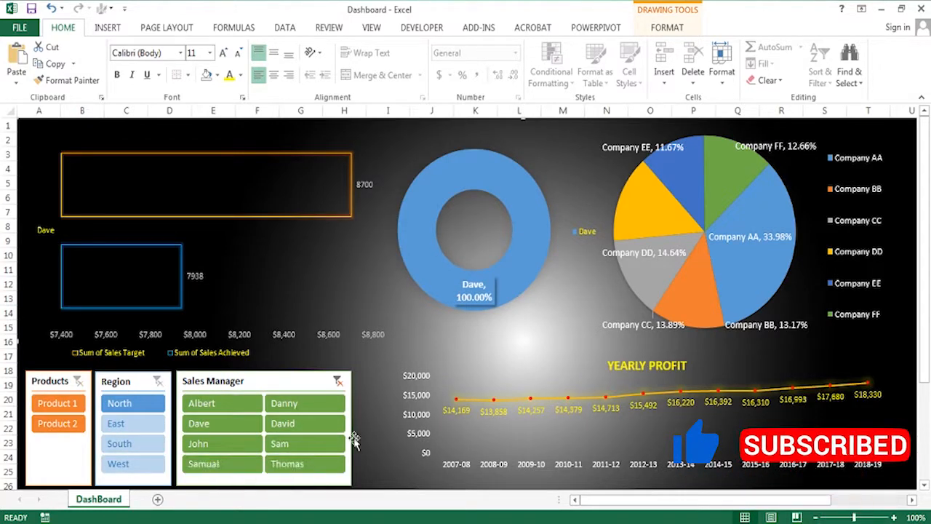